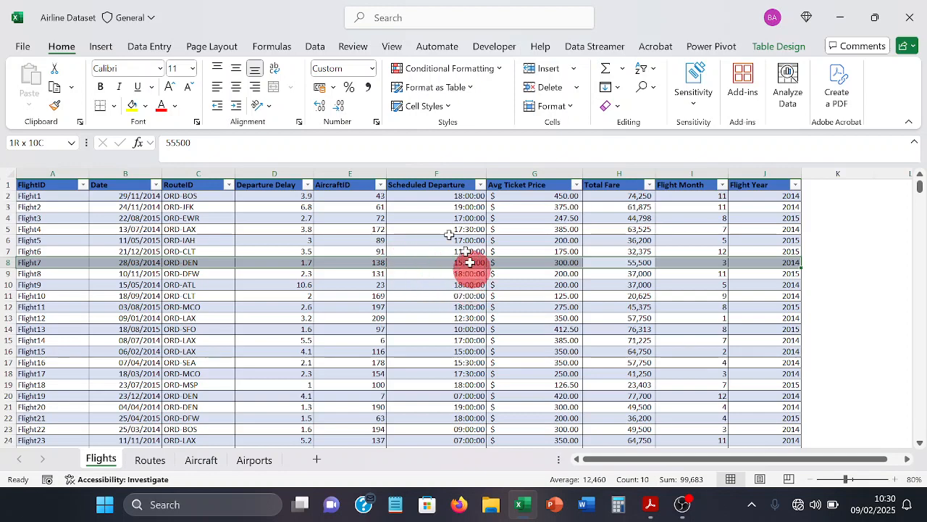
Review the source tables on the Flights, Routes, Aircraft and Airports sheets, ending back on Flights
left_click(377, 362)
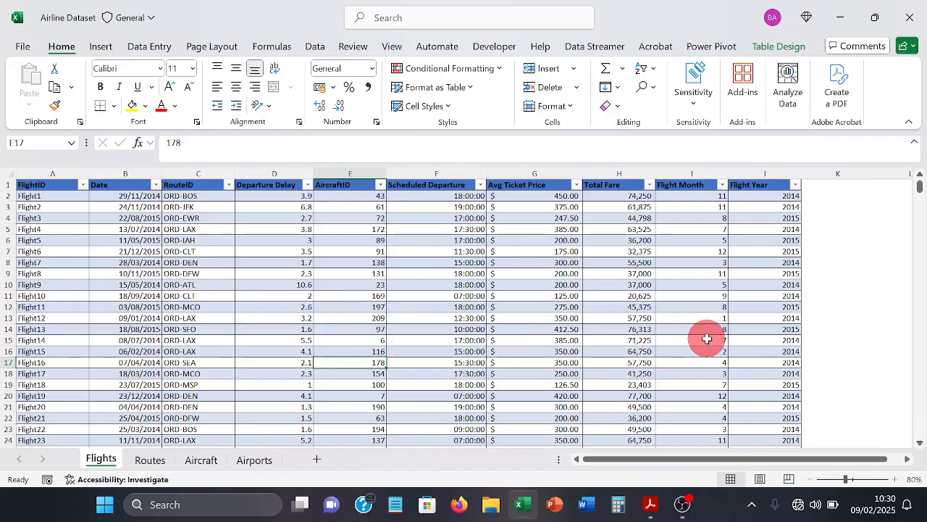
left_click(148, 457)
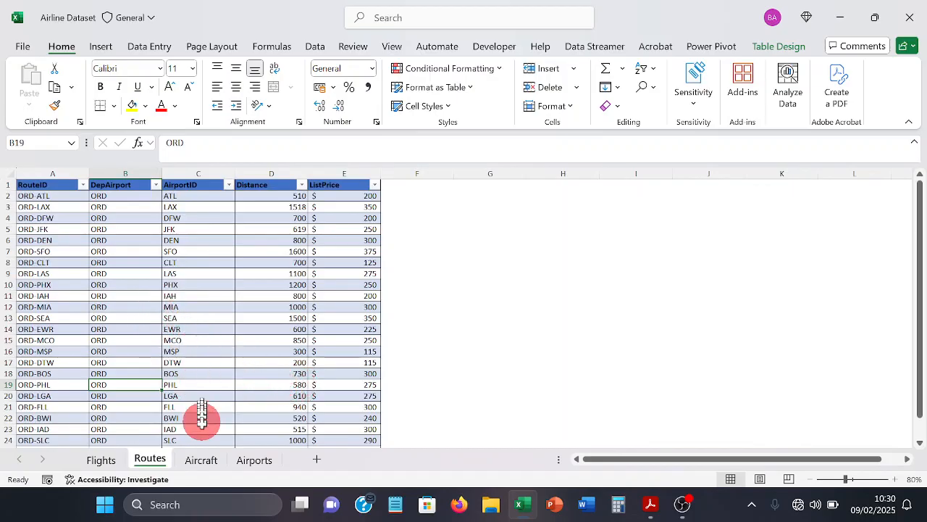
left_click(202, 458)
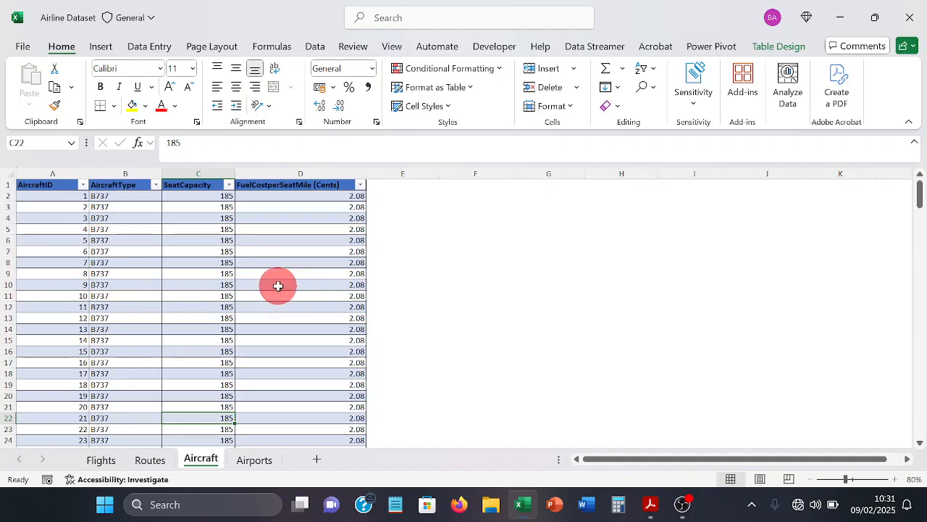
left_click(257, 467)
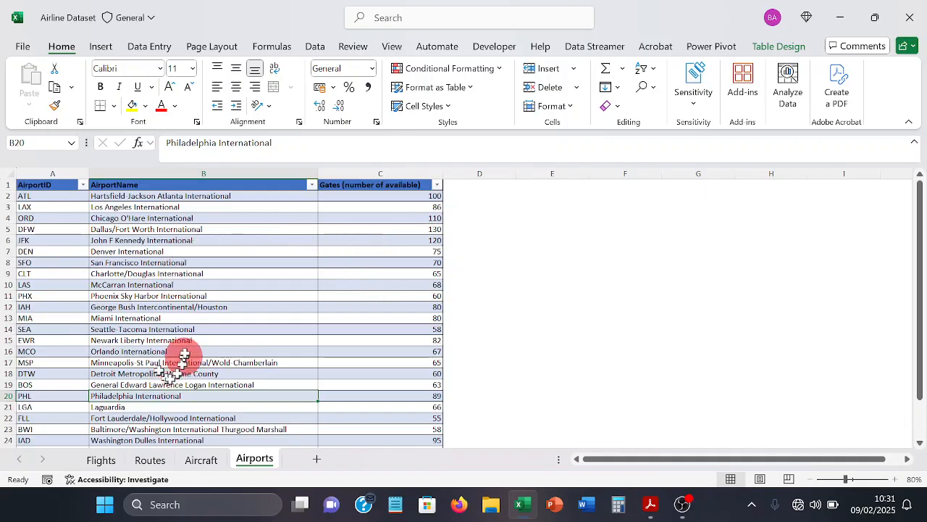
left_click(109, 460)
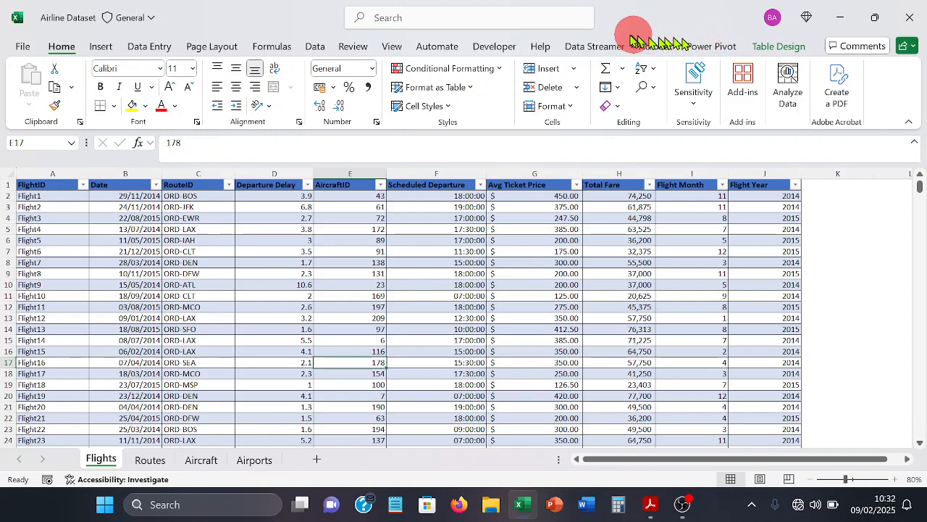
Check in the Excel options' COM Add-ins list whether Microsoft Power Pivot for Excel is enabled, and leave the list unchanged
left_click(23, 48)
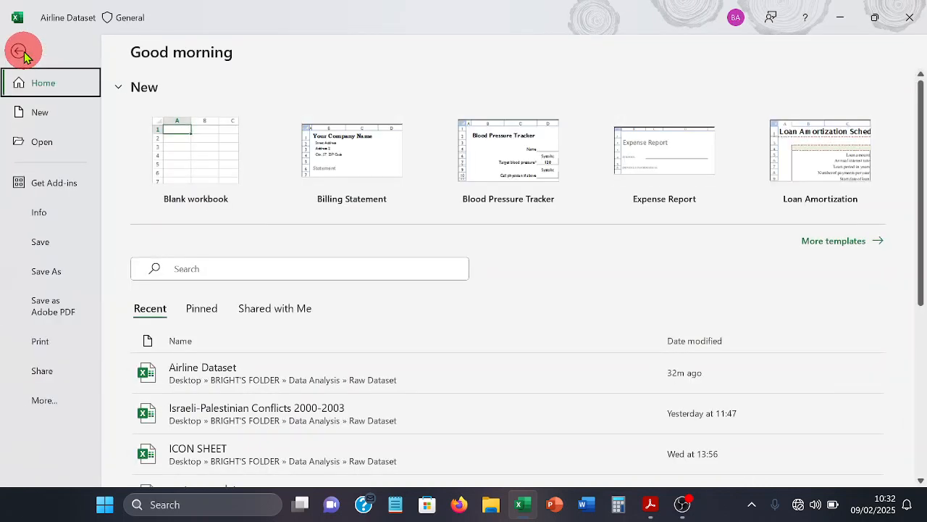
left_click(45, 401)
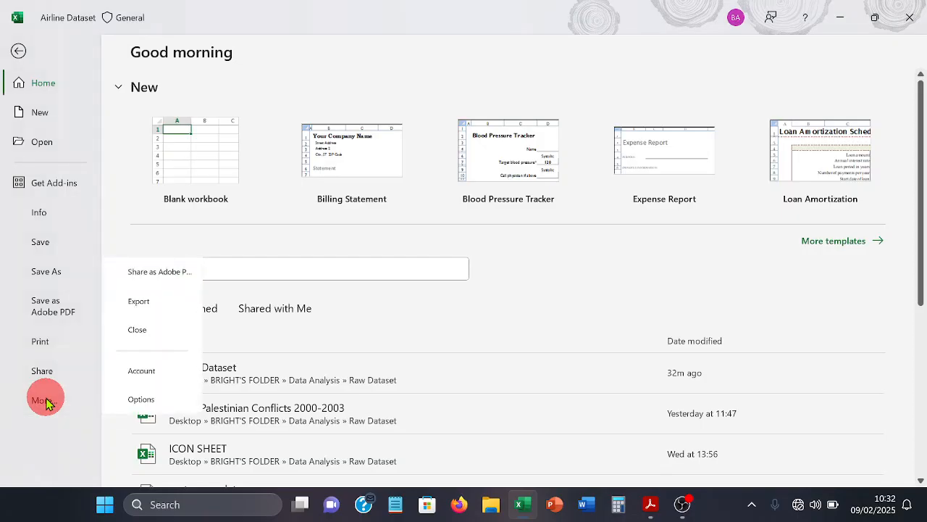
left_click(142, 399)
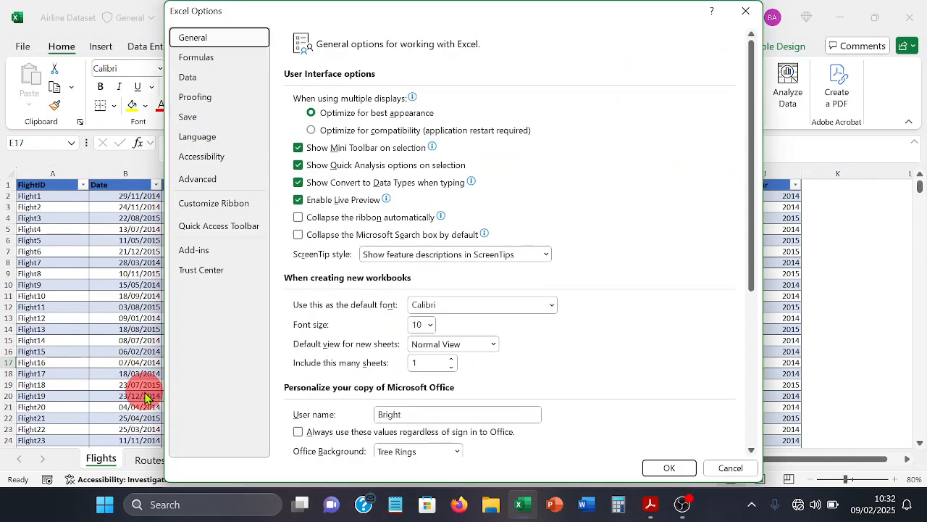
left_click(196, 250)
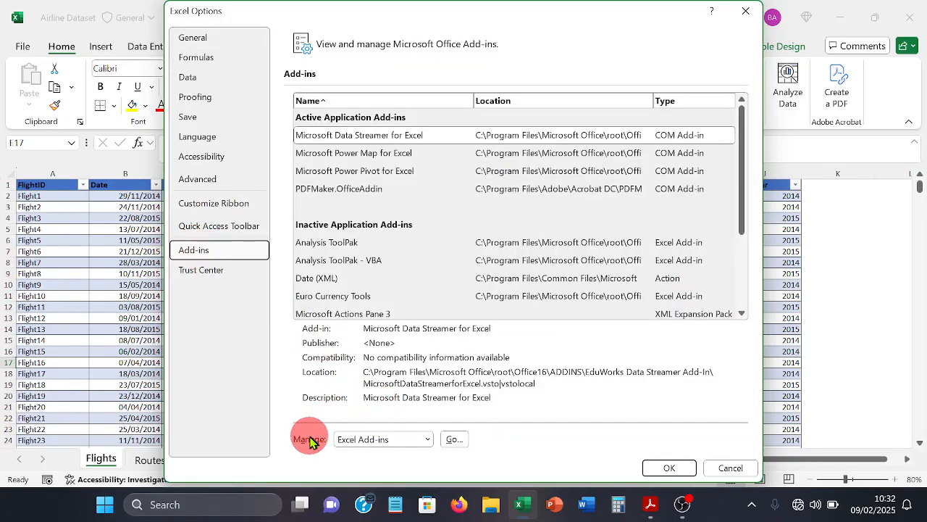
left_click(357, 440)
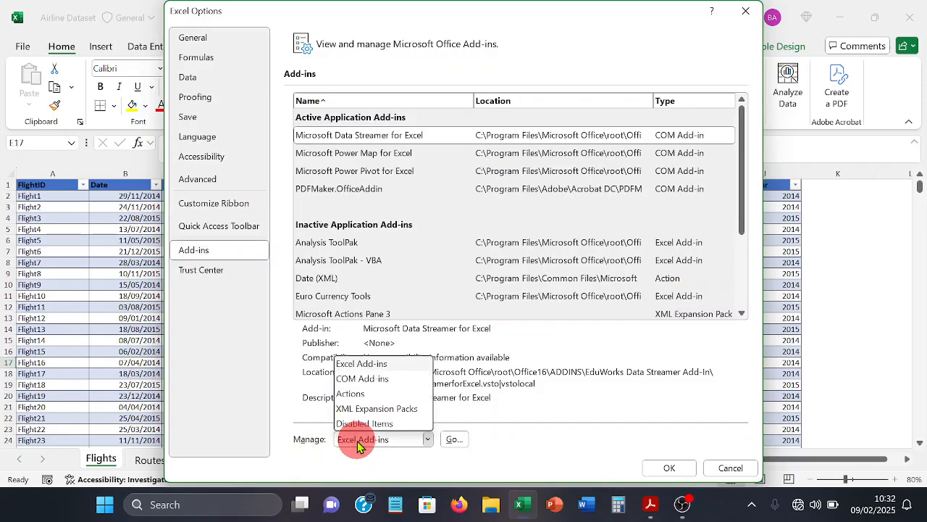
left_click(366, 379)
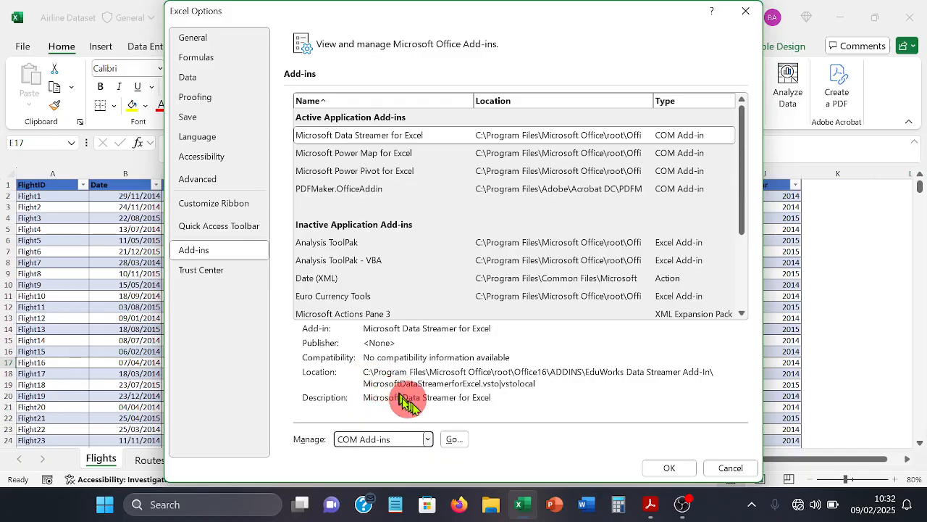
left_click(451, 439)
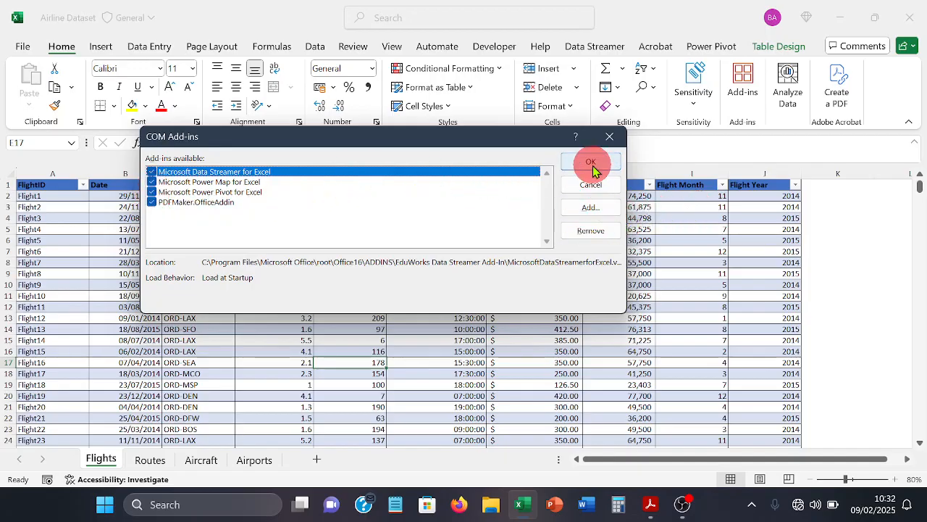
left_click(609, 137)
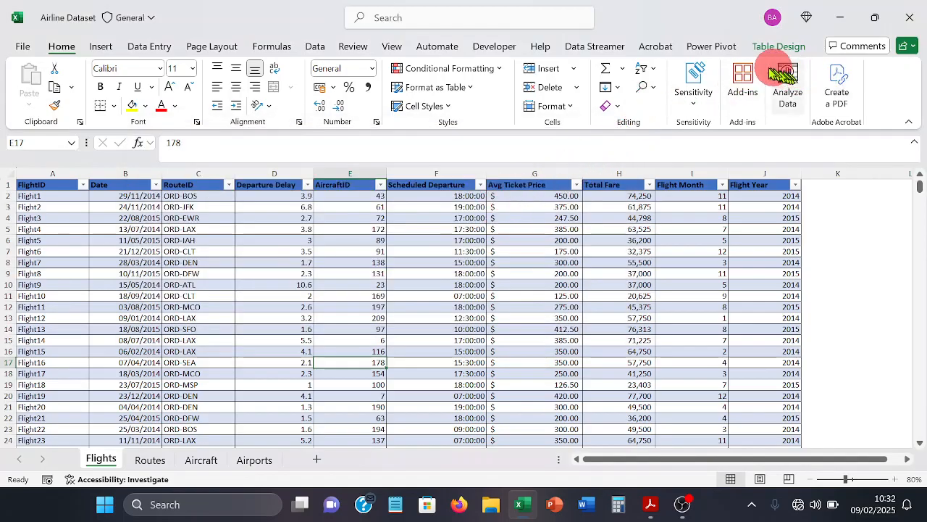
left_click(705, 48)
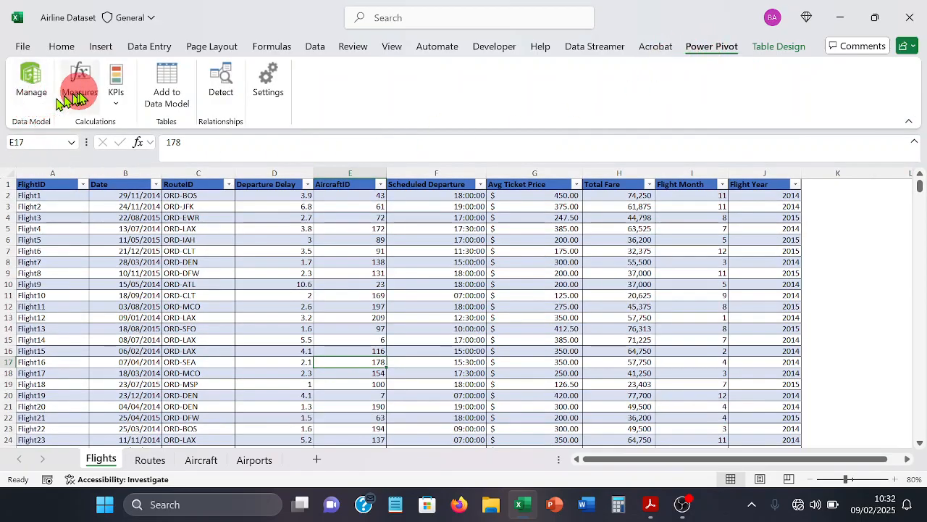
left_click(56, 52)
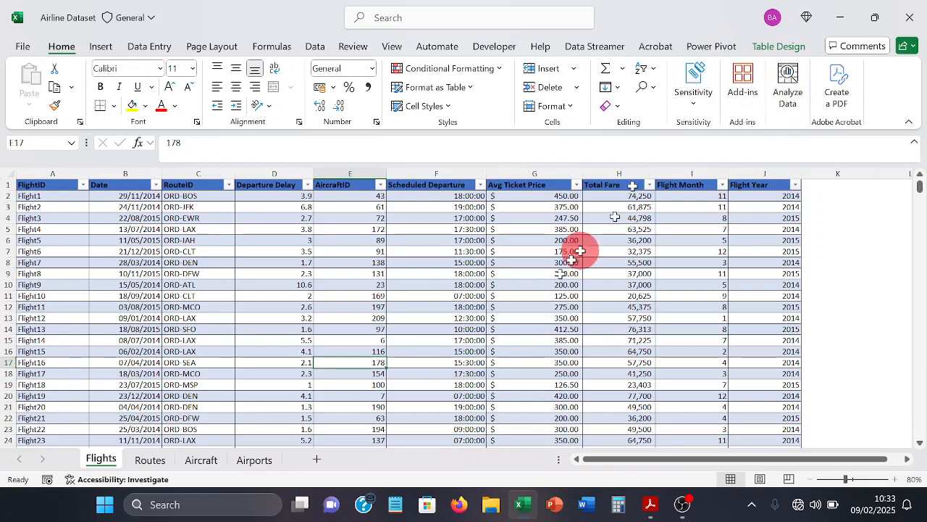
left_click(508, 327)
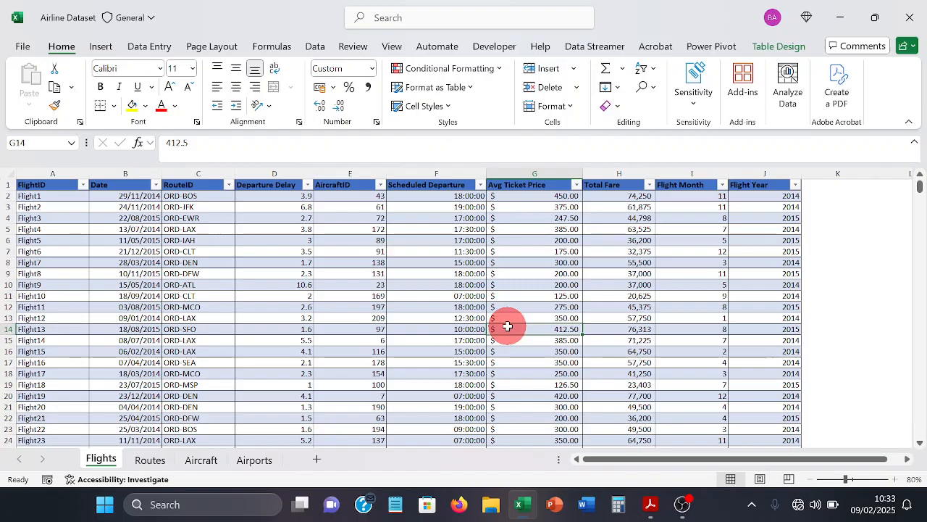
left_click(782, 46)
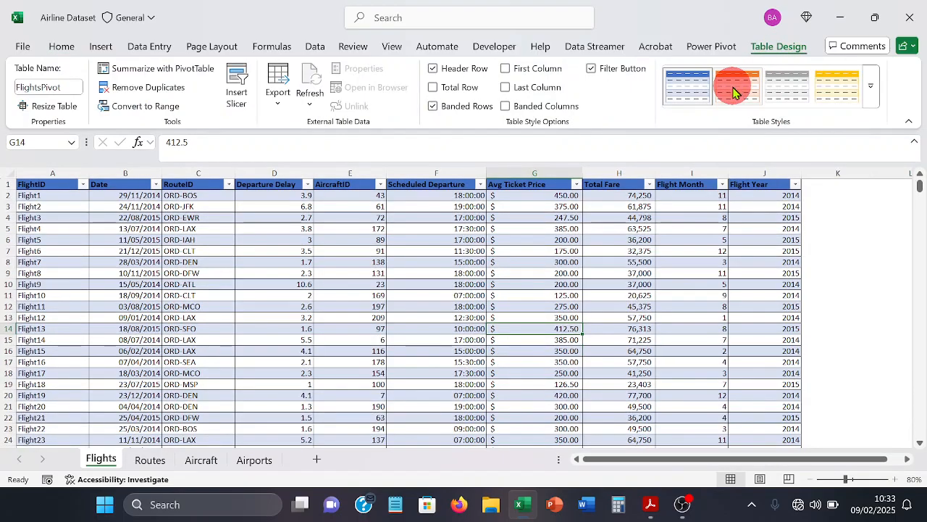
left_click(712, 46)
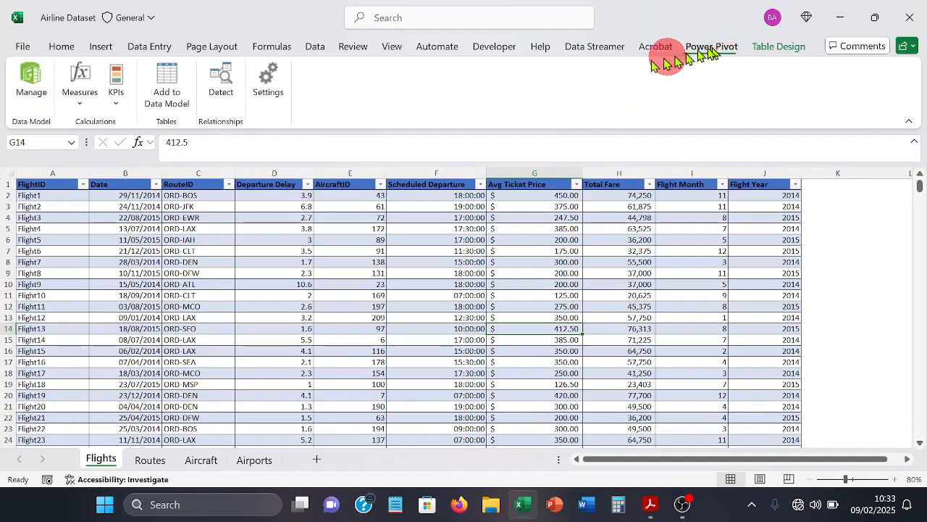
left_click(74, 47)
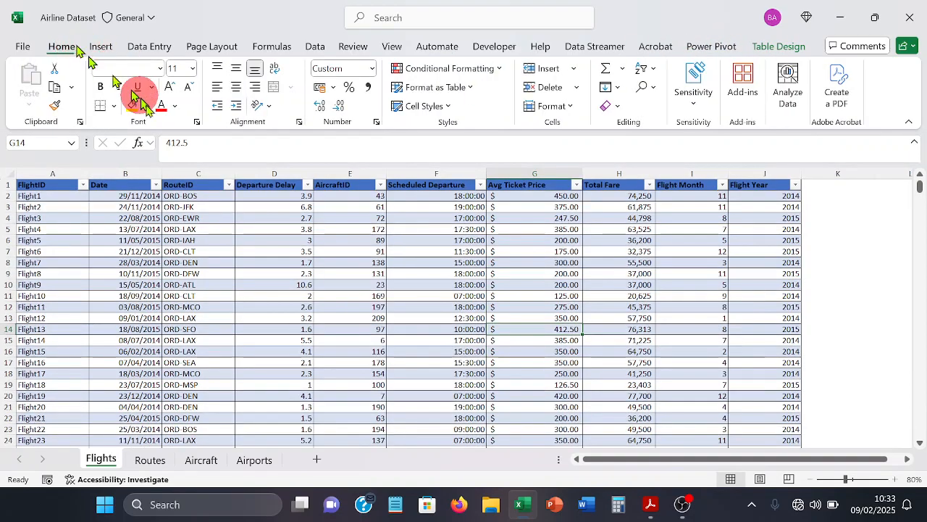
Add the table on the Flights sheet to the Power Pivot data model
left_click_drag(248, 319, 249, 324)
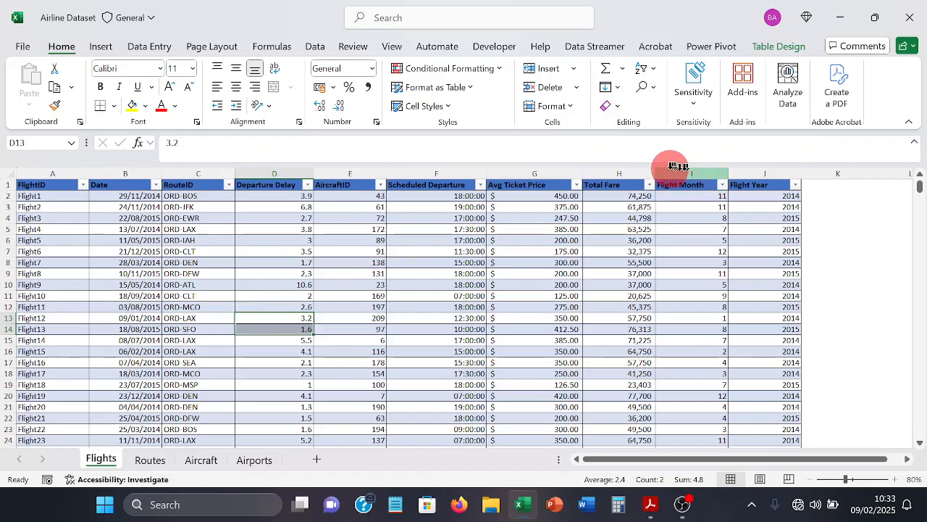
left_click(706, 48)
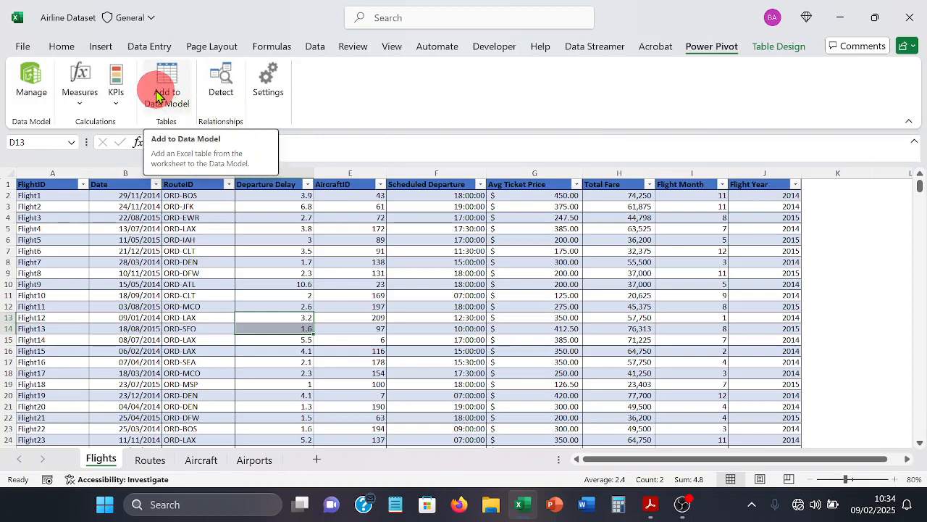
left_click(158, 95)
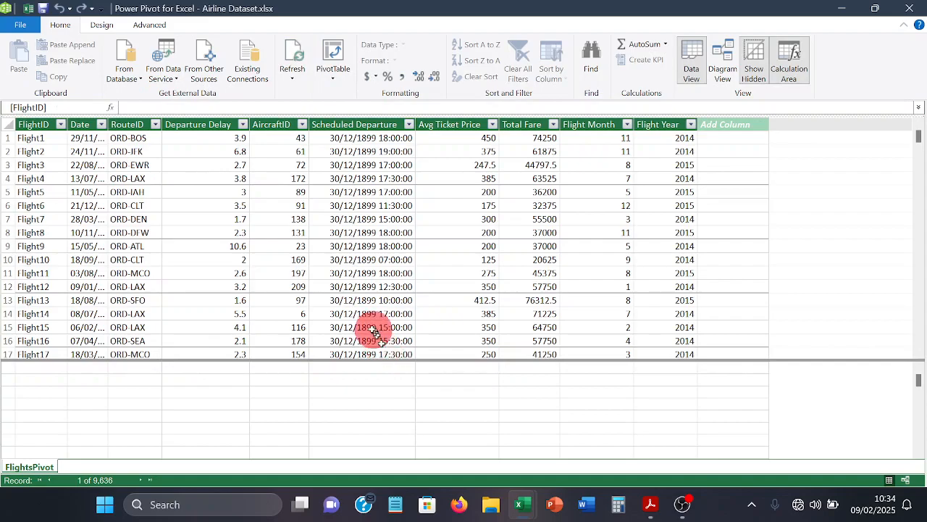
Return to the workbook and add the table on the Routes sheet to the data model
left_click(29, 10)
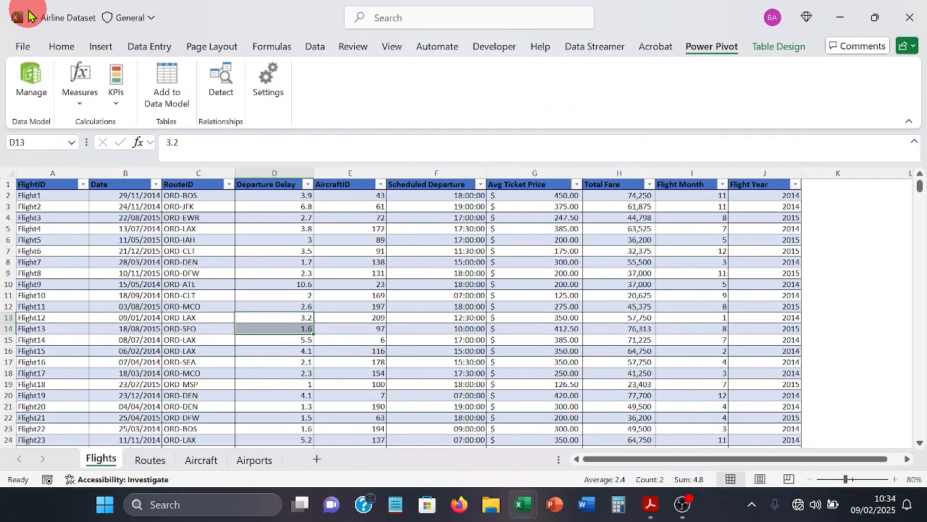
left_click(153, 461)
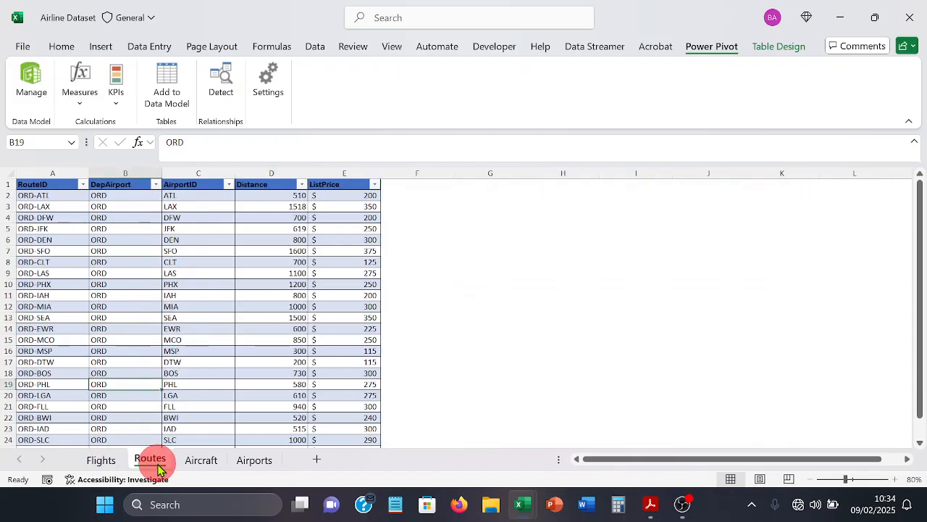
left_click(194, 386)
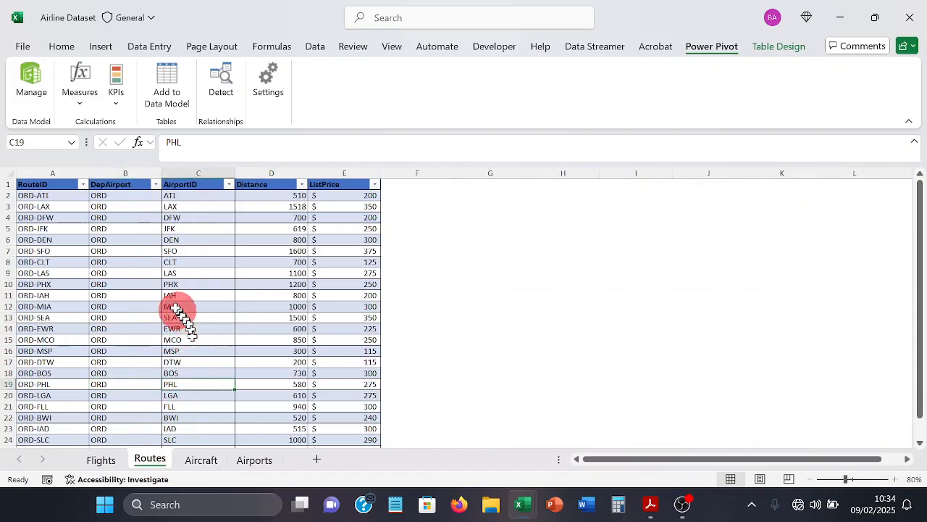
left_click(565, 286)
left_click(265, 285)
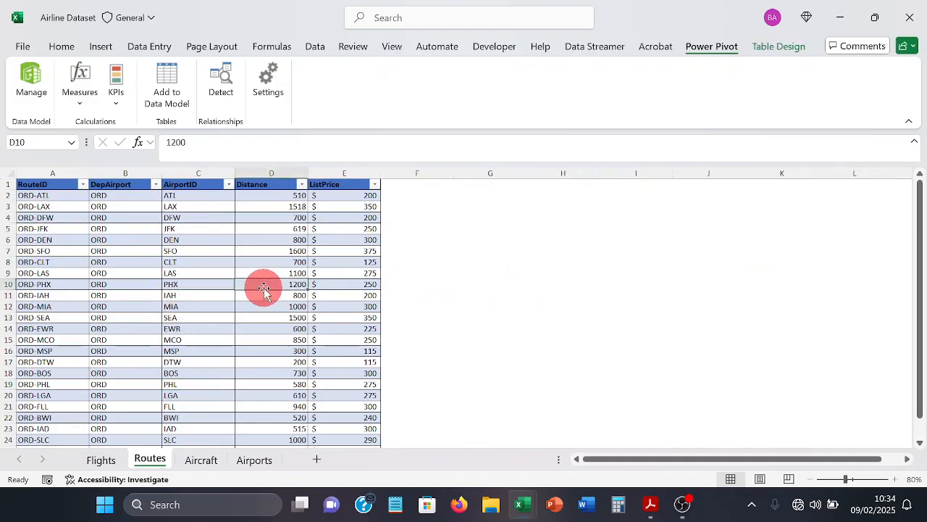
left_click(172, 80)
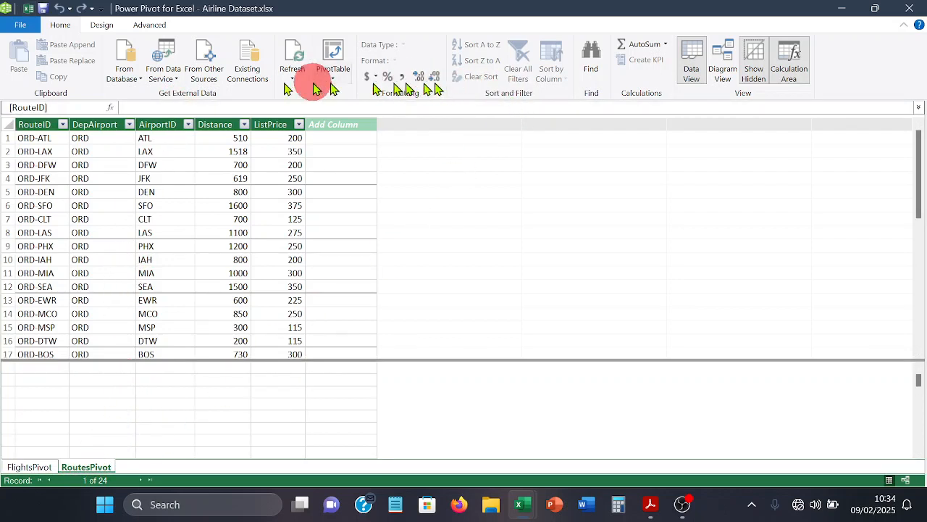
Switch back to the workbook and add the Aircraft sheet's table to the data model
left_click(29, 10)
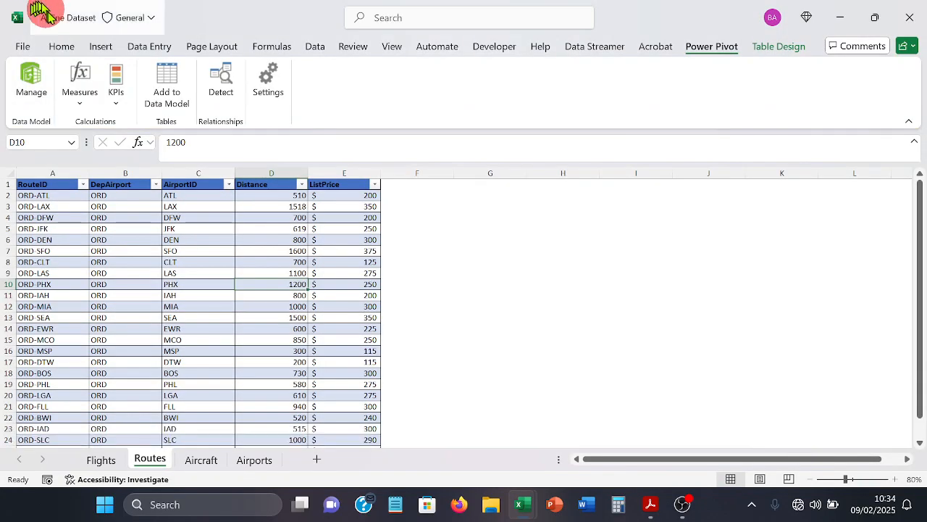
left_click(208, 464)
left_click(190, 384)
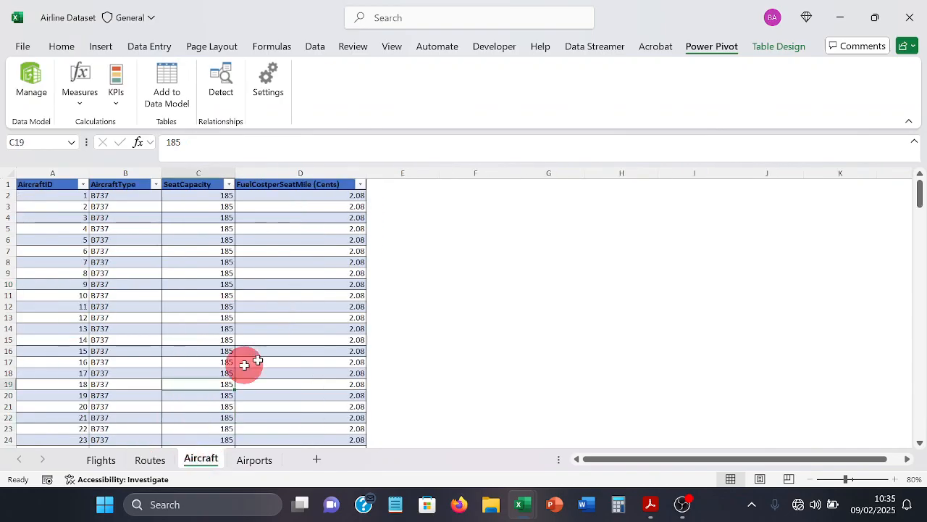
left_click(176, 79)
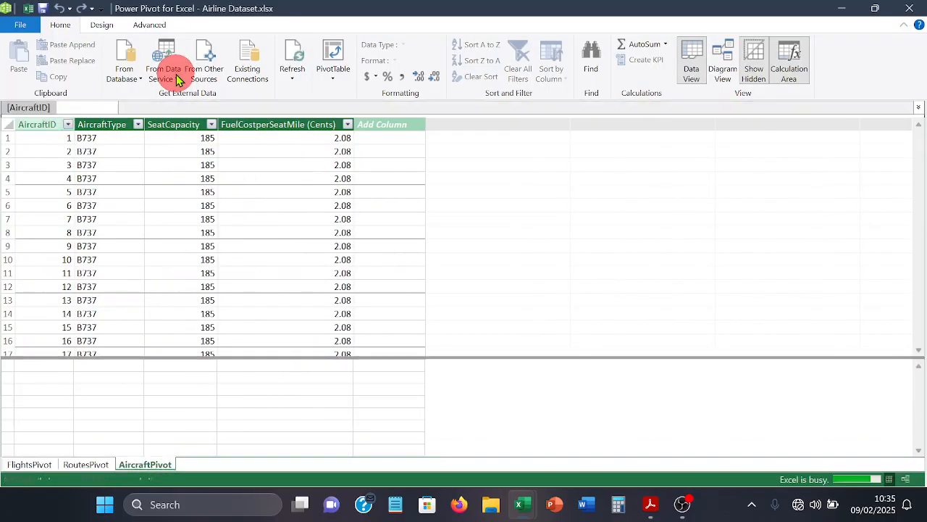
Add the Airports sheet's table to the data model and widen its AirportName column to fit the full names
left_click(29, 9)
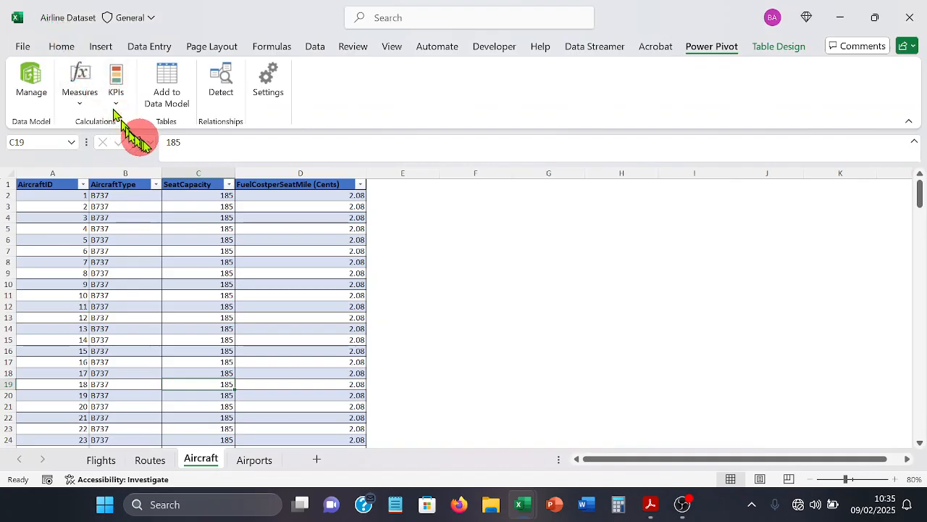
left_click(254, 460)
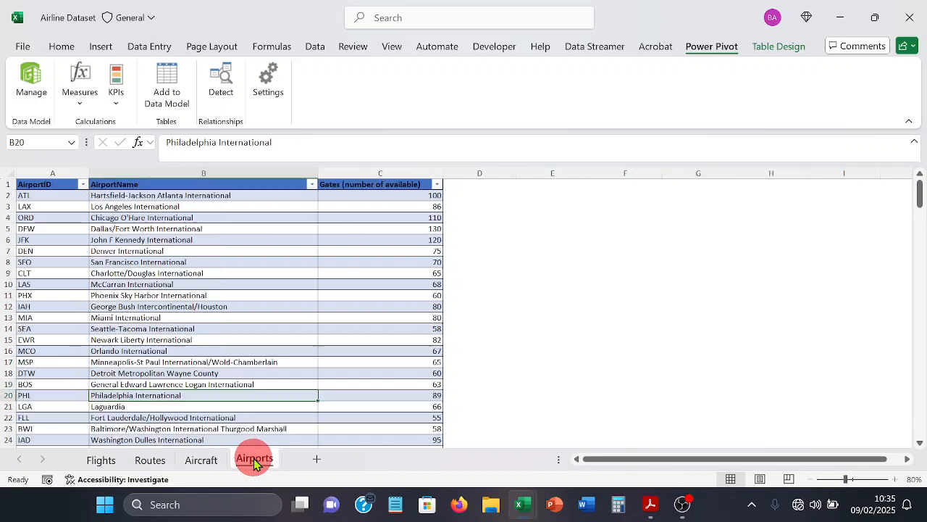
left_click(236, 407)
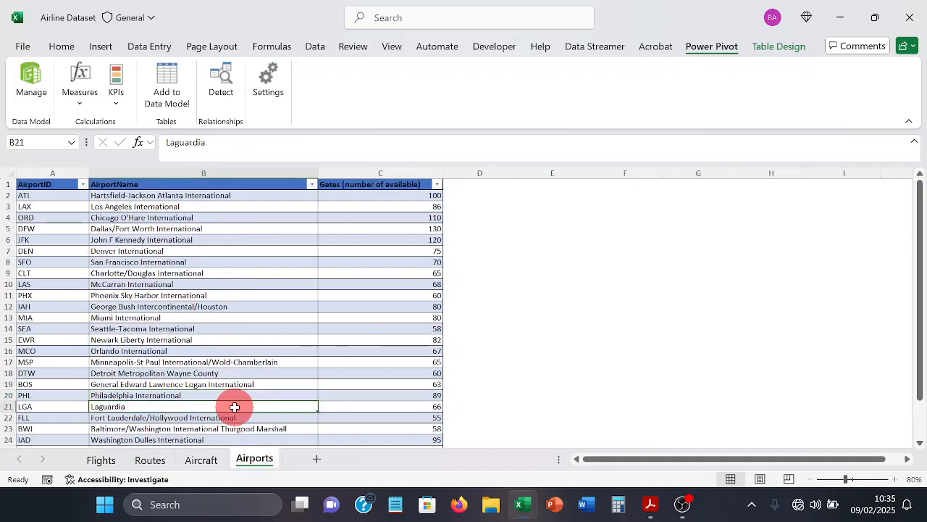
left_click(171, 79)
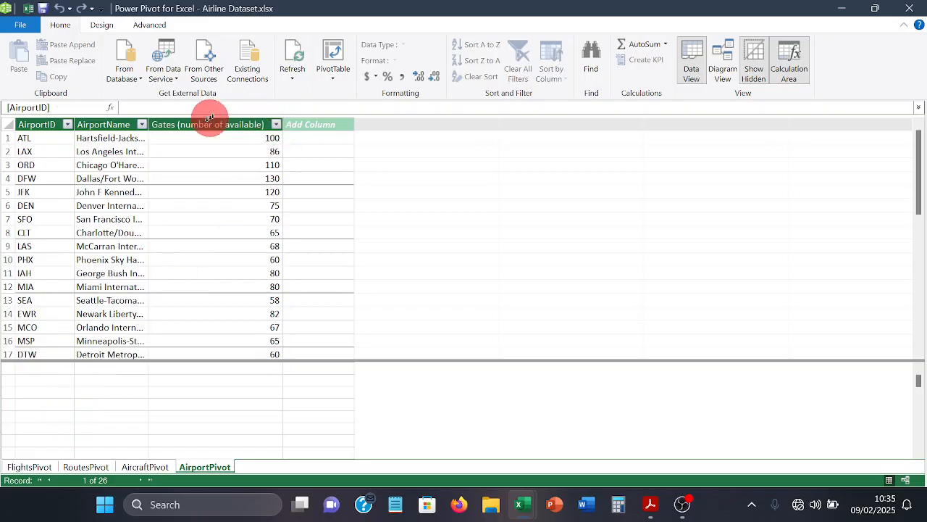
left_click_drag(148, 126, 316, 118)
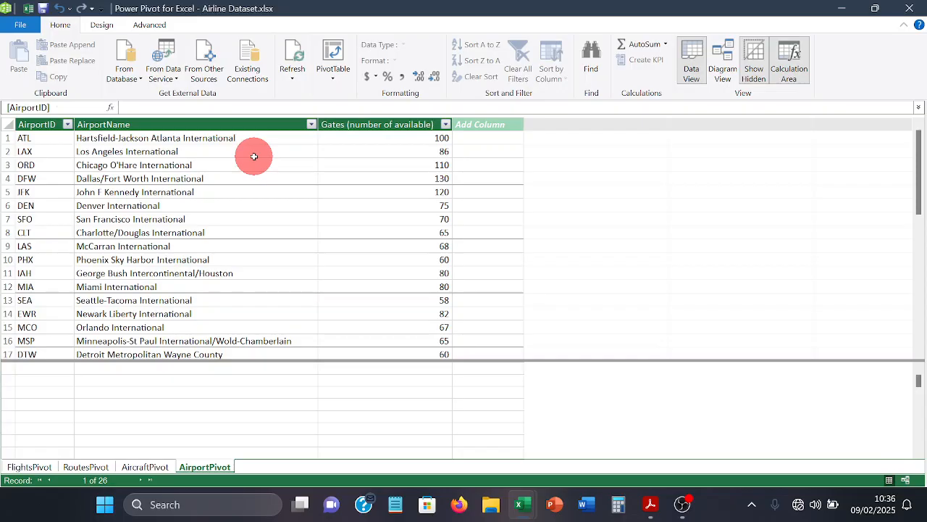
Check the data type and format of each column in the AirportPivot and AircraftPivot tables
left_click(411, 122)
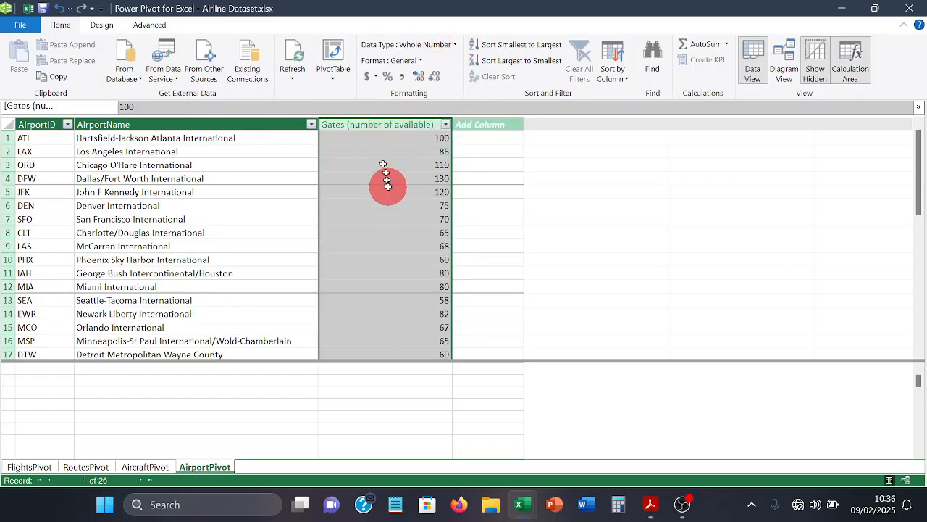
left_click(258, 125)
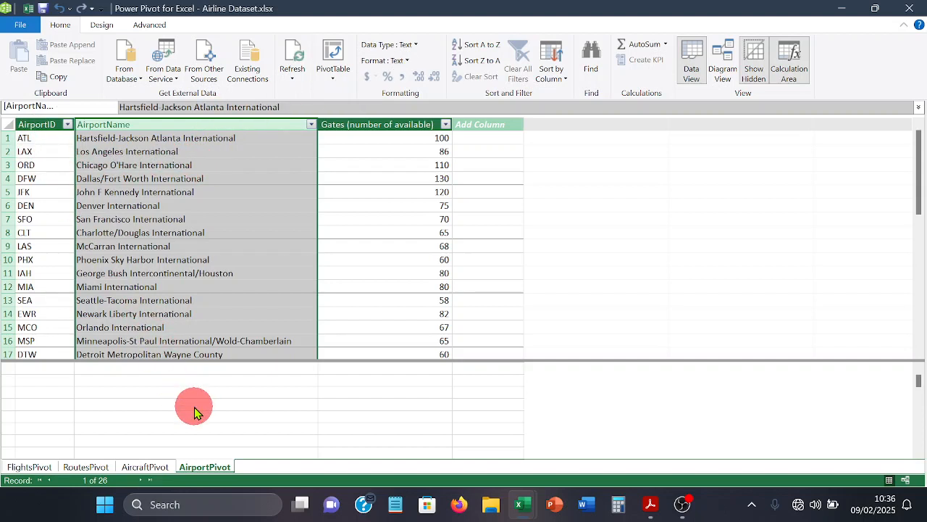
left_click(46, 129)
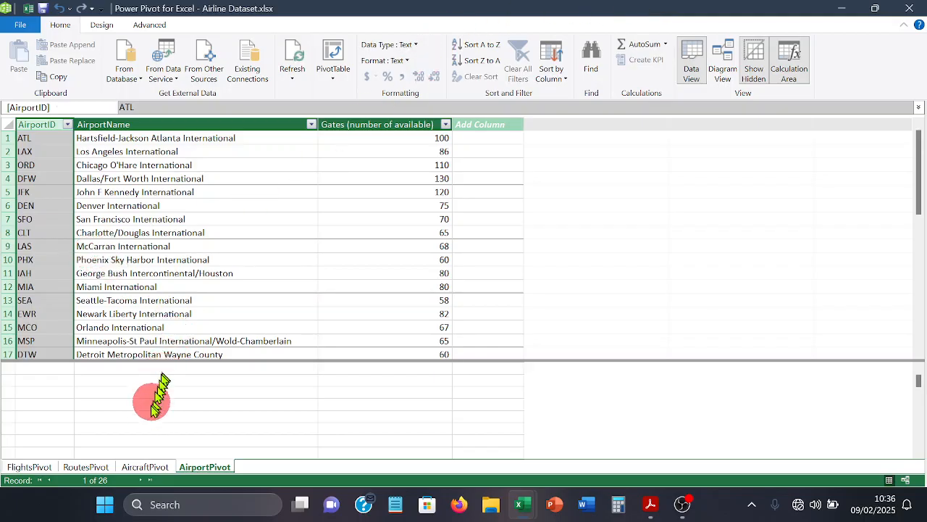
left_click(140, 467)
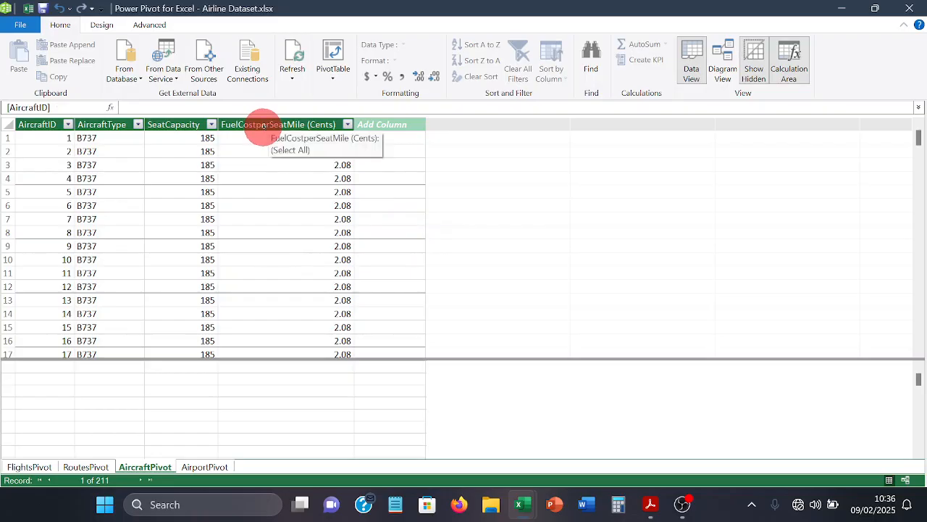
left_click(265, 127)
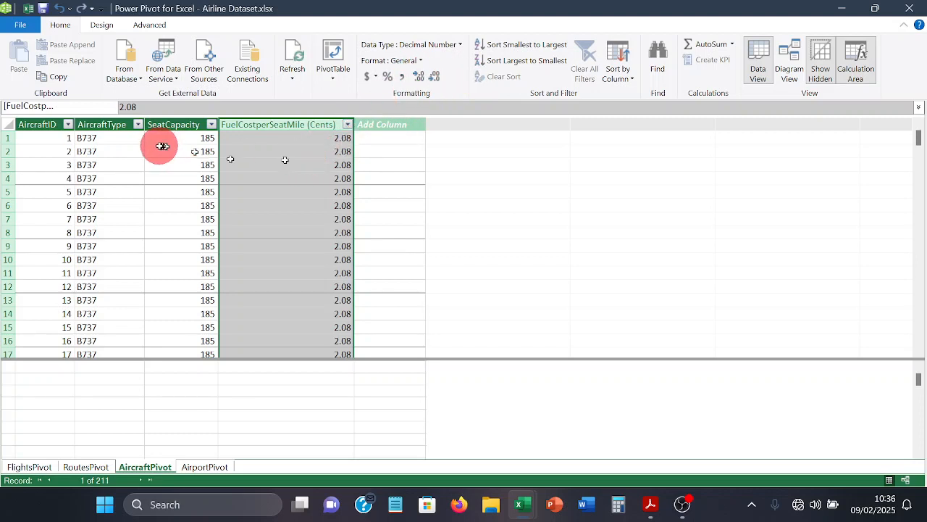
left_click(179, 119)
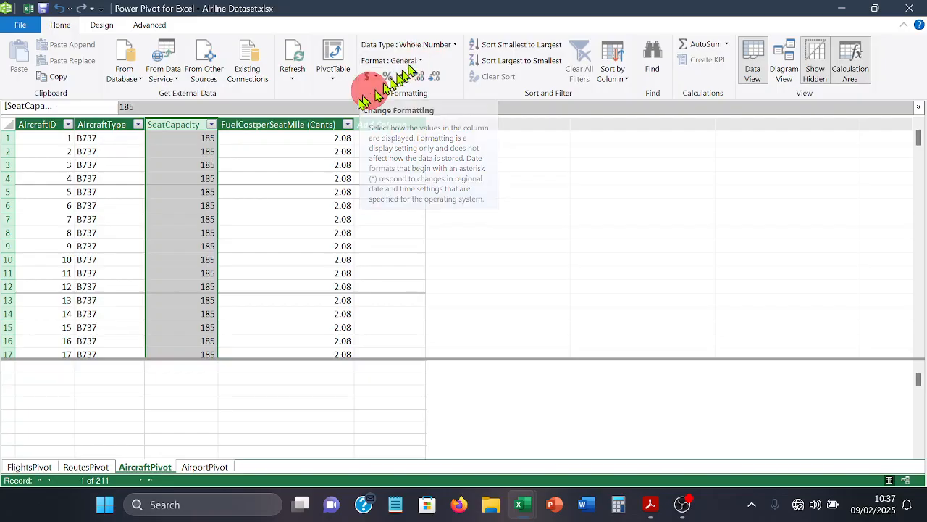
left_click(97, 127)
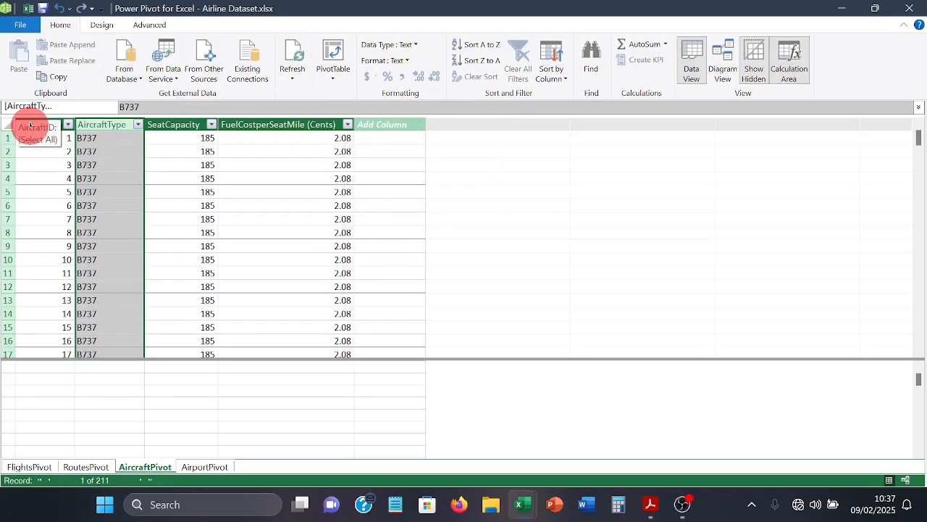
left_click(30, 127)
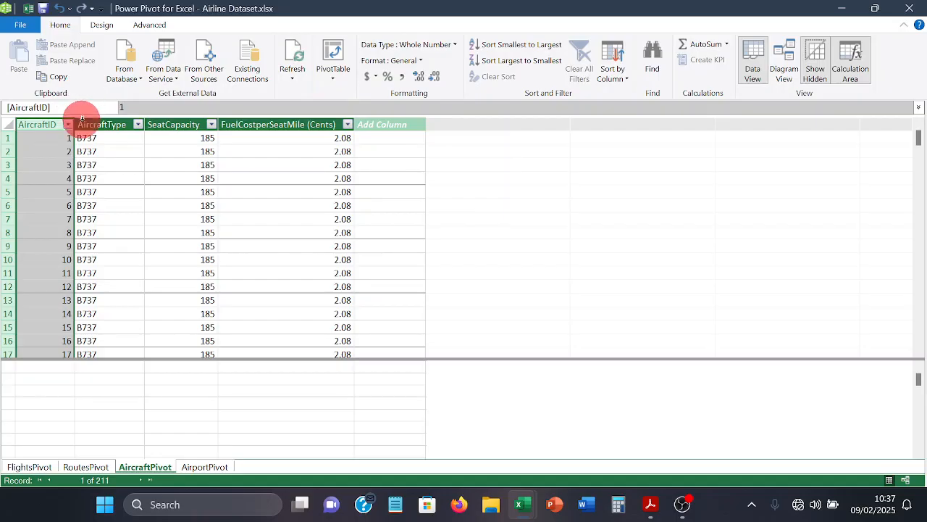
Review the data types of the RoutesPivot columns, from ListPrice and Distance through AirportID and DepAirport to RouteID
left_click(87, 467)
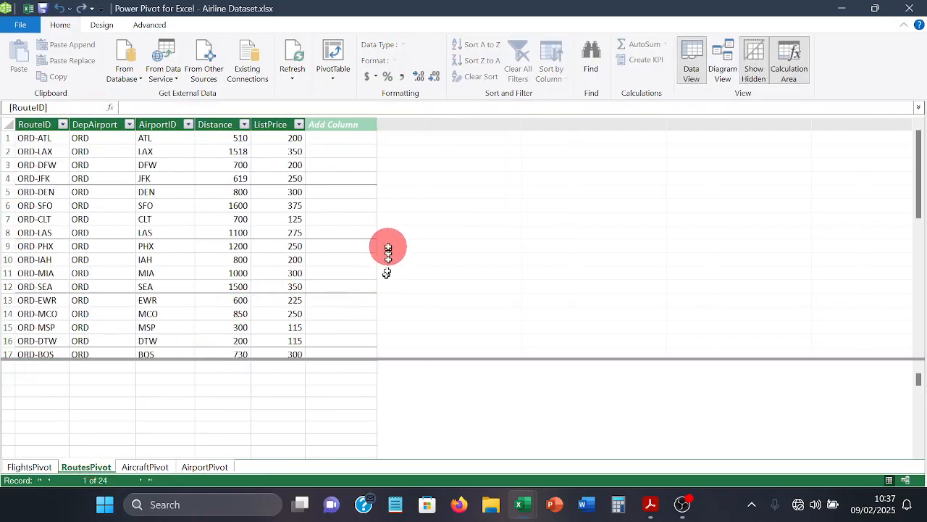
left_click(271, 124)
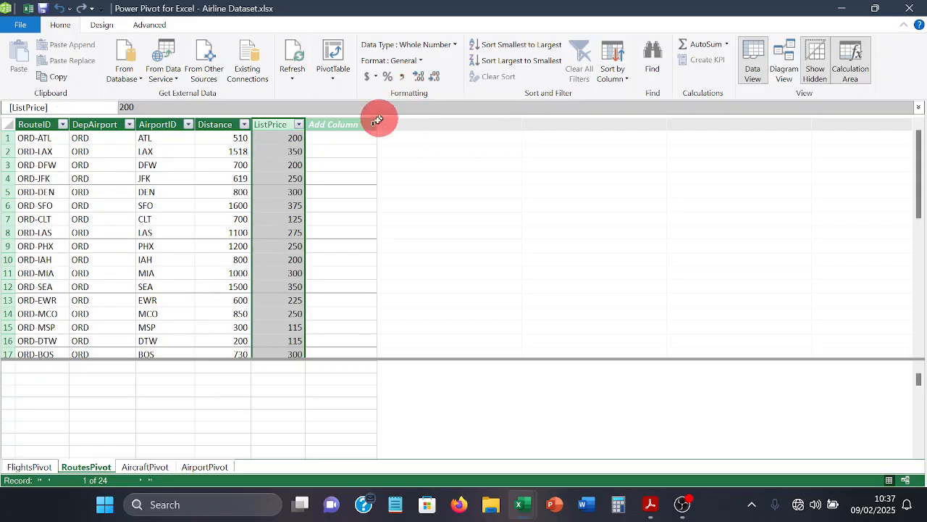
left_click(215, 130)
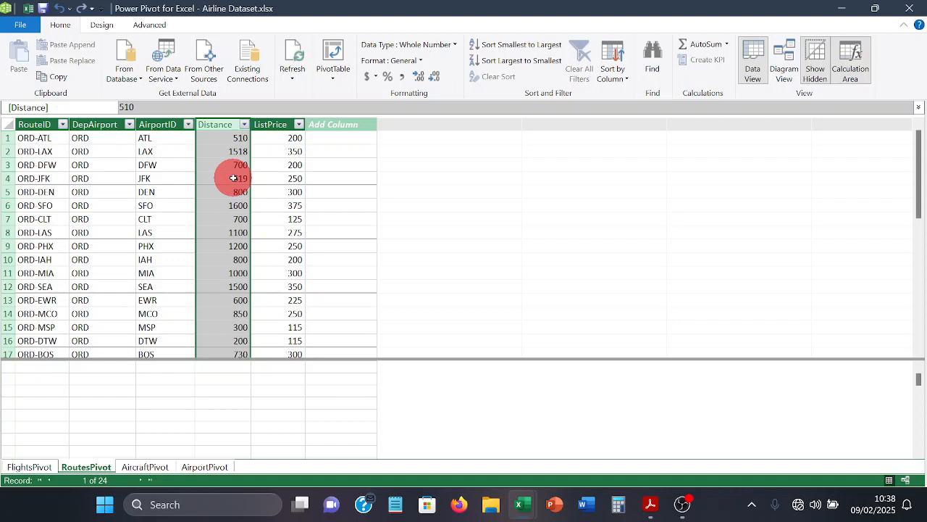
left_click(164, 127)
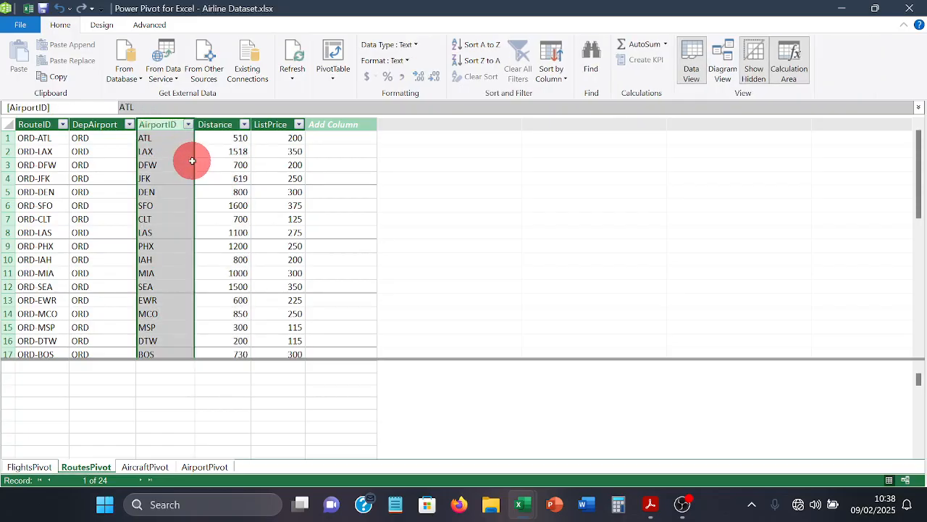
left_click_drag(192, 160, 176, 154)
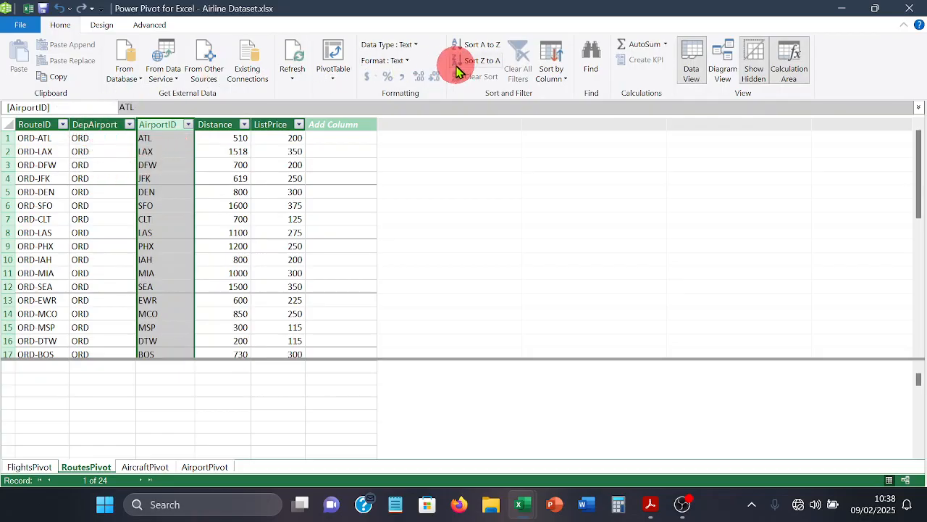
left_click(94, 127)
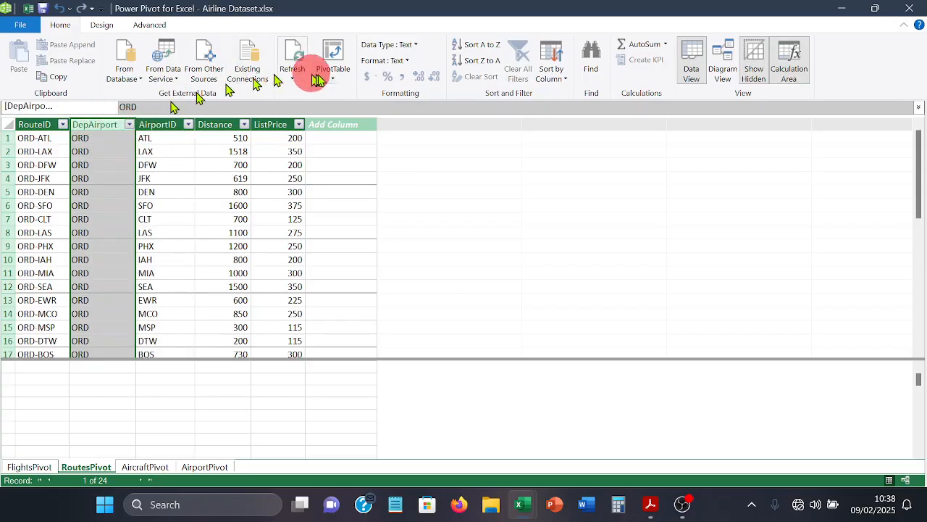
left_click(35, 124)
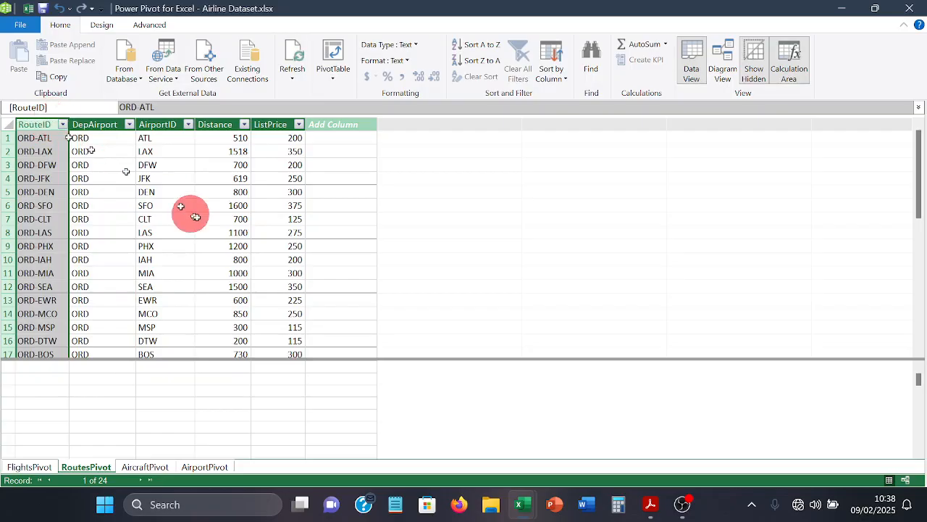
Examine the Flight Year column's data type in the FlightsPivot table
left_click(42, 468)
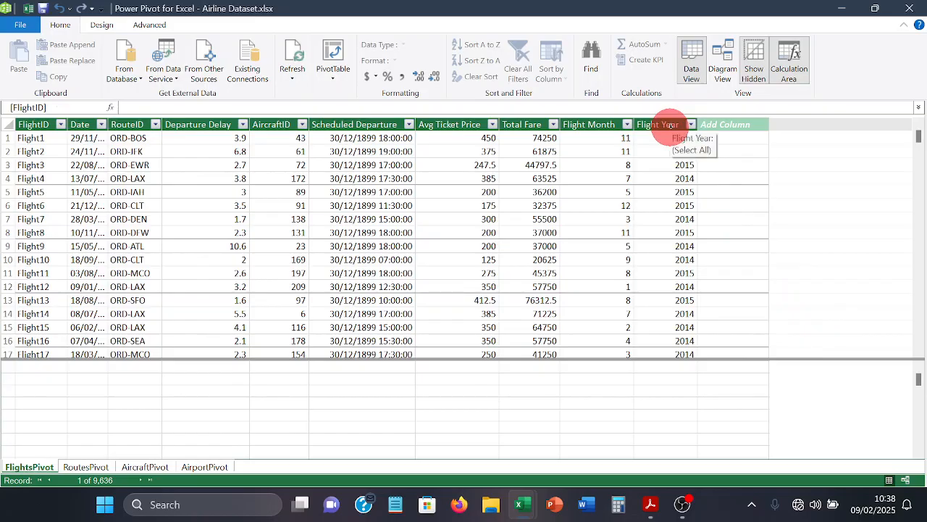
left_click(672, 126)
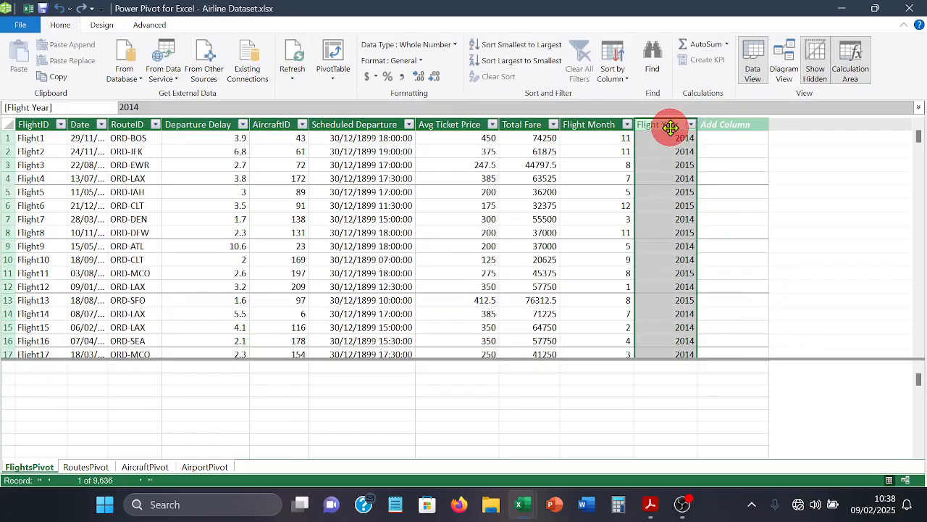
mouse_move(668, 130)
left_mouse_down()
mouse_move(617, 151)
mouse_move(604, 141)
mouse_move(608, 184)
mouse_move(626, 124)
mouse_move(658, 137)
mouse_move(647, 147)
left_mouse_up()
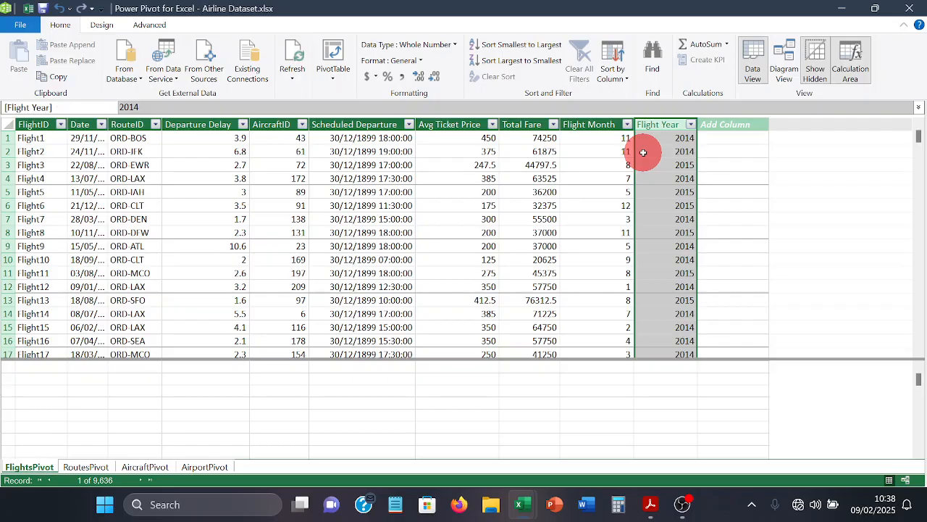
mouse_move(641, 148)
left_mouse_down()
mouse_move(658, 104)
mouse_move(655, 139)
left_mouse_up()
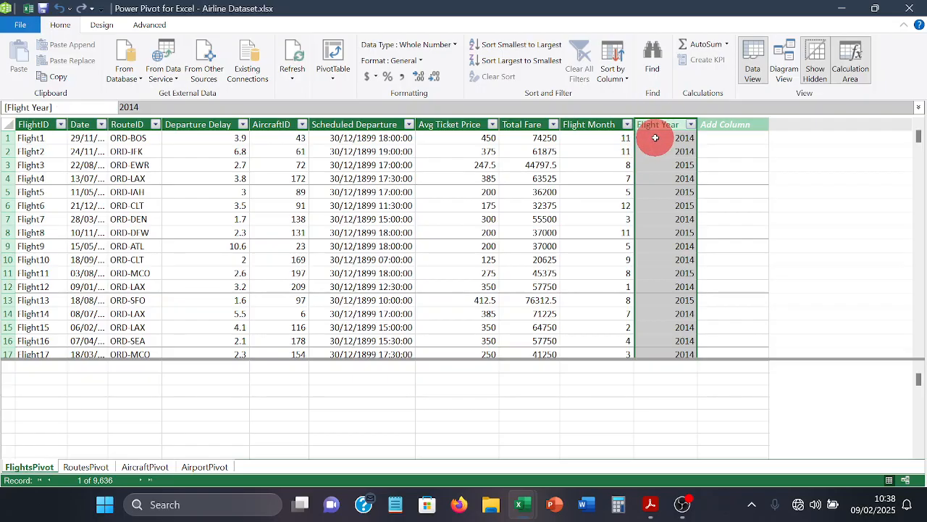
left_click_drag(654, 137, 649, 120)
Try to delete the Flight Year and Flight Month columns directly from the FlightsPivot table
right_click(649, 120)
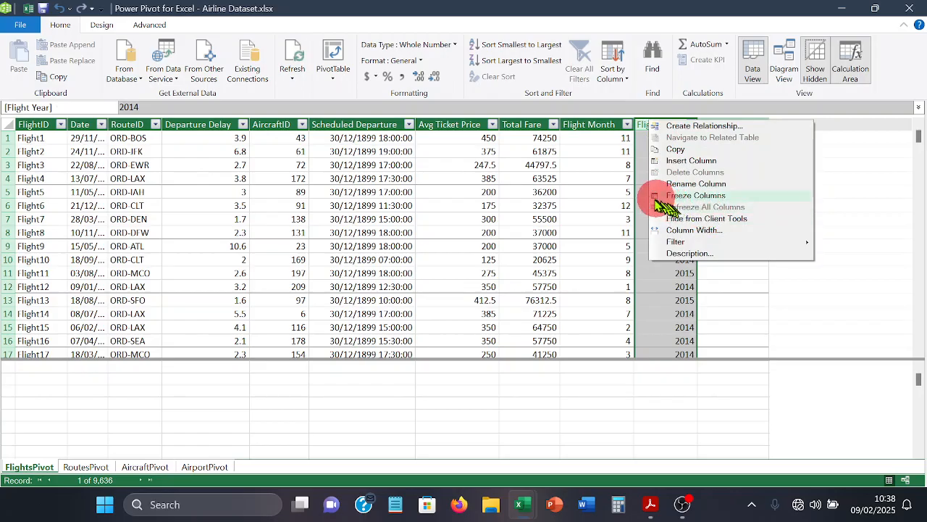
left_click(629, 183)
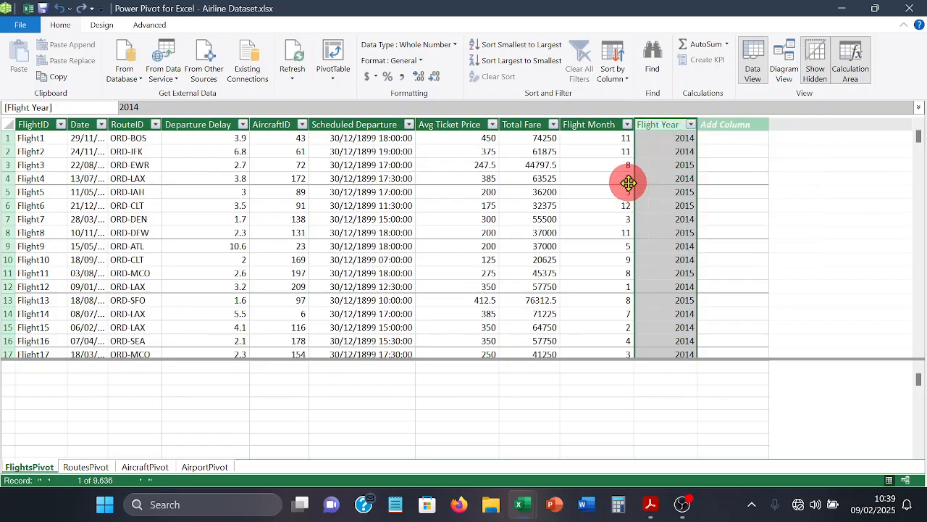
left_click(663, 124)
right_click(663, 123)
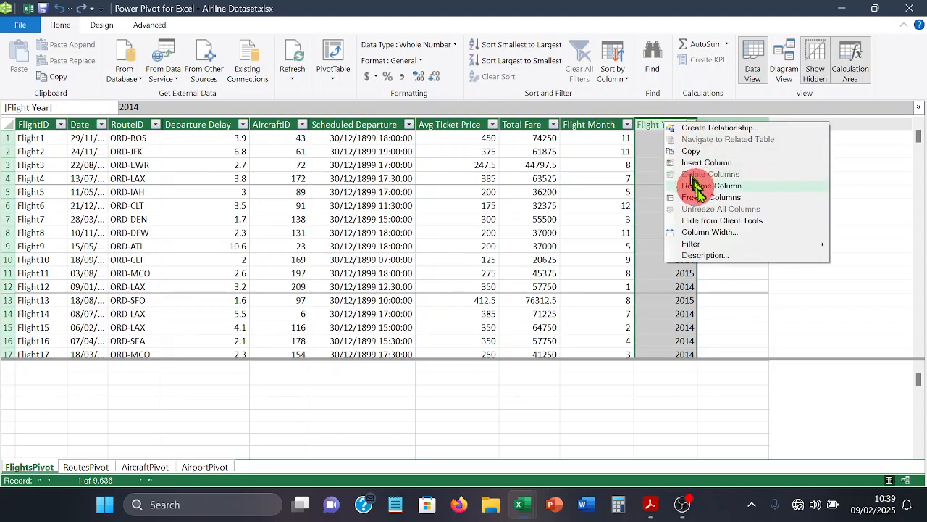
mouse_move(714, 245)
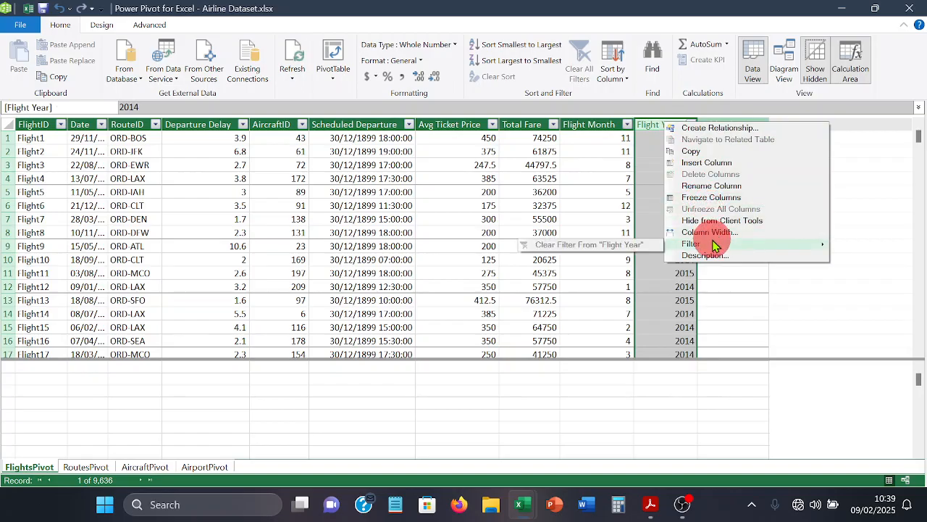
left_click(648, 207)
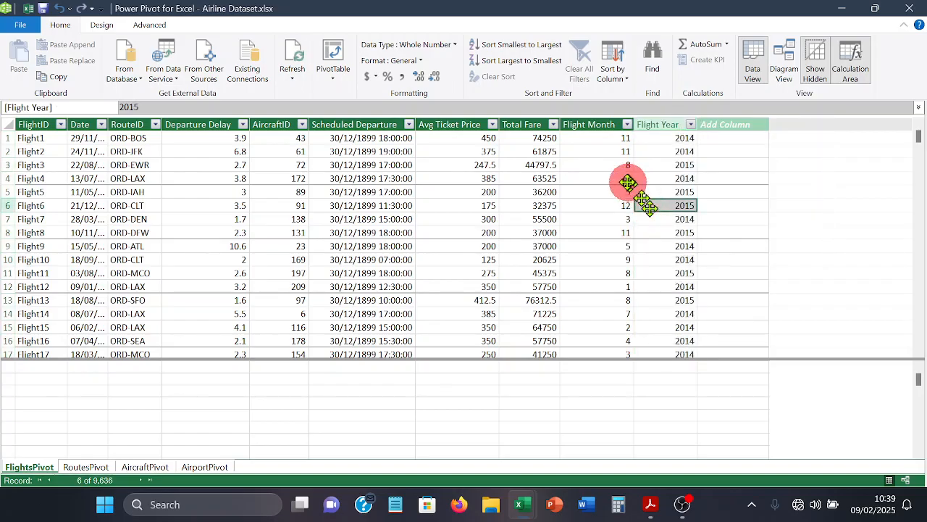
left_click(588, 127)
right_click(584, 124)
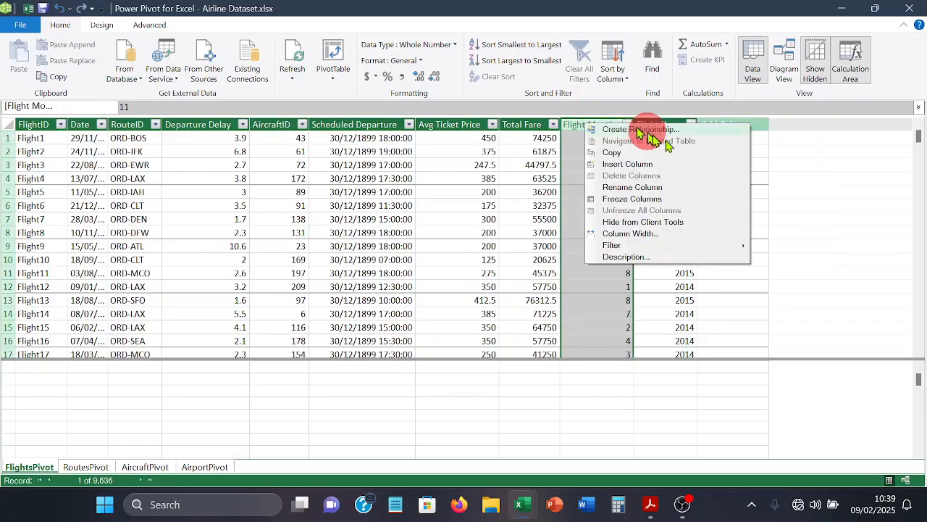
left_click(701, 302)
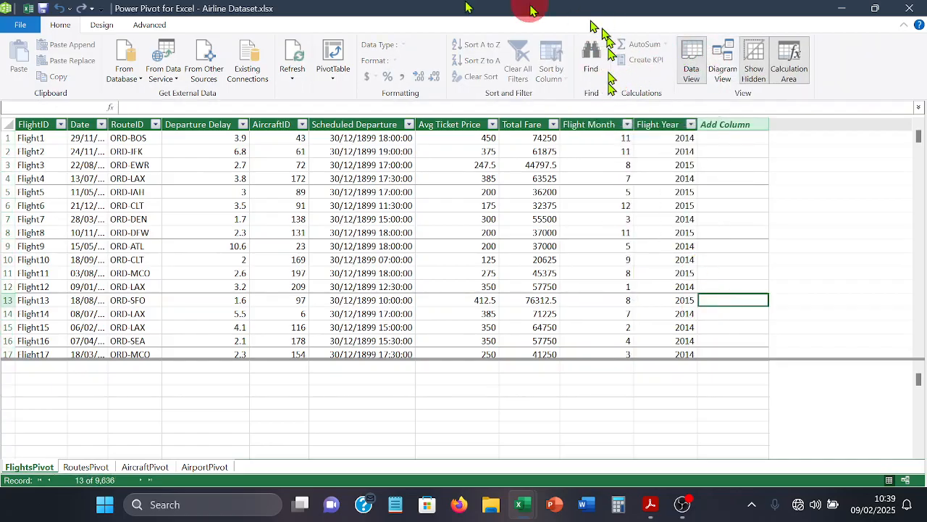
Switch back to the Excel workbook and delete the Flight Month and Flight Year columns from the Flights sheet
left_click(25, 10)
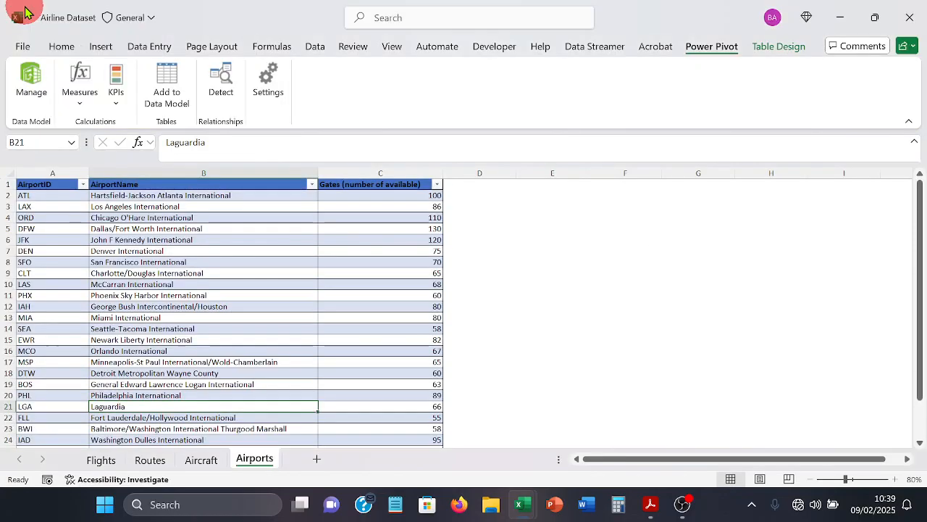
left_click(96, 461)
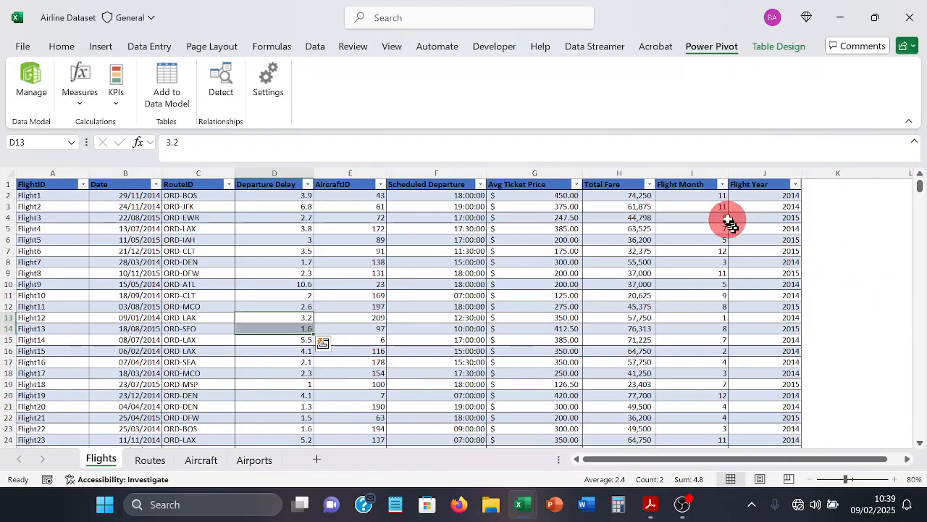
left_click(698, 177)
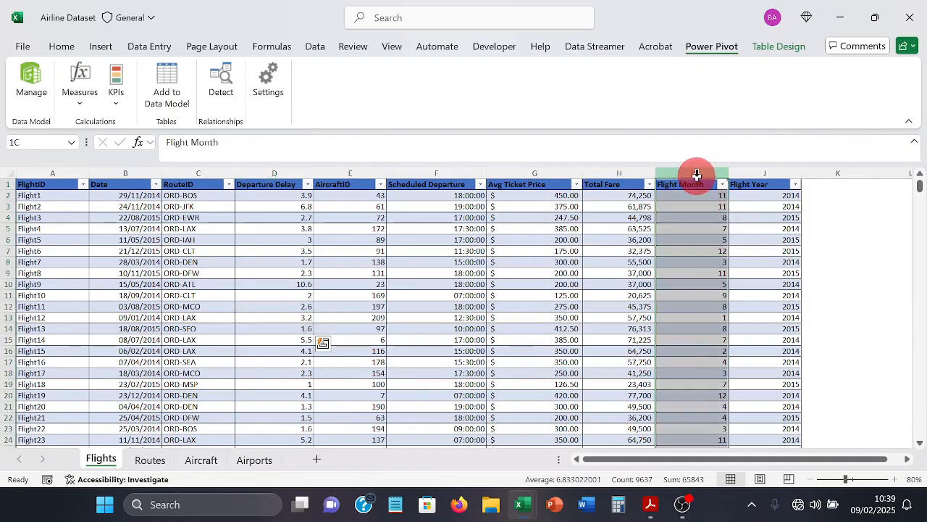
right_click(696, 178)
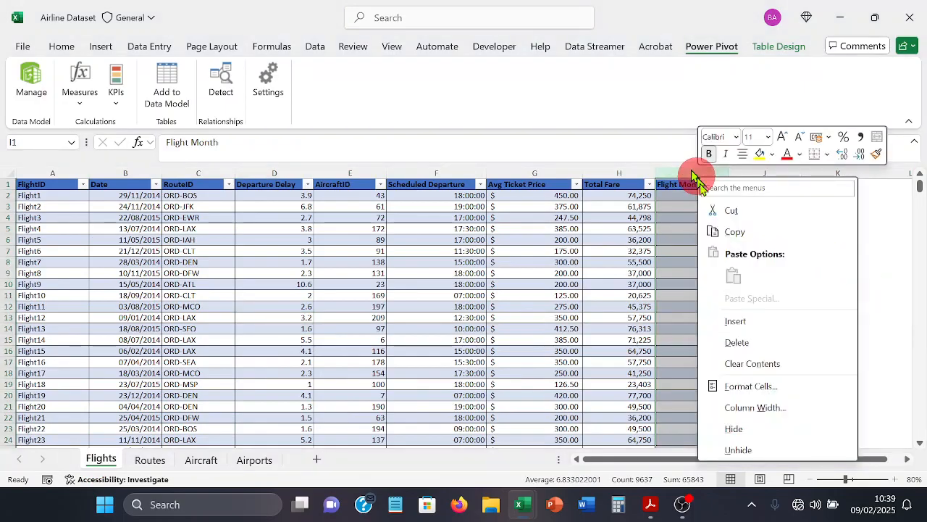
left_click(729, 340)
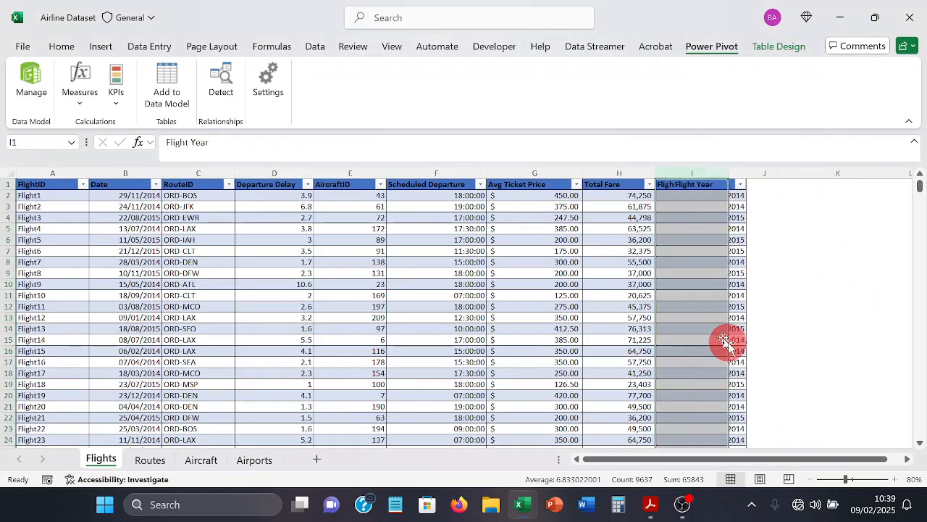
right_click(691, 172)
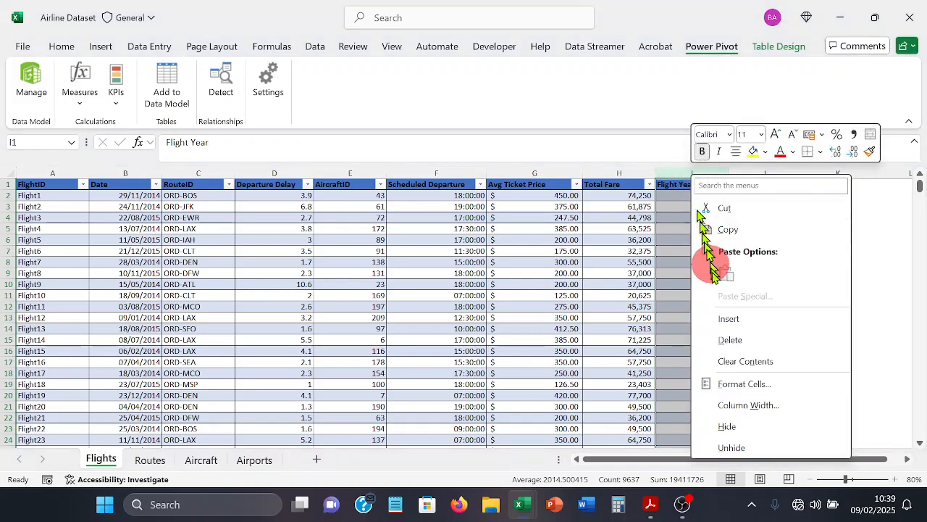
left_click(719, 339)
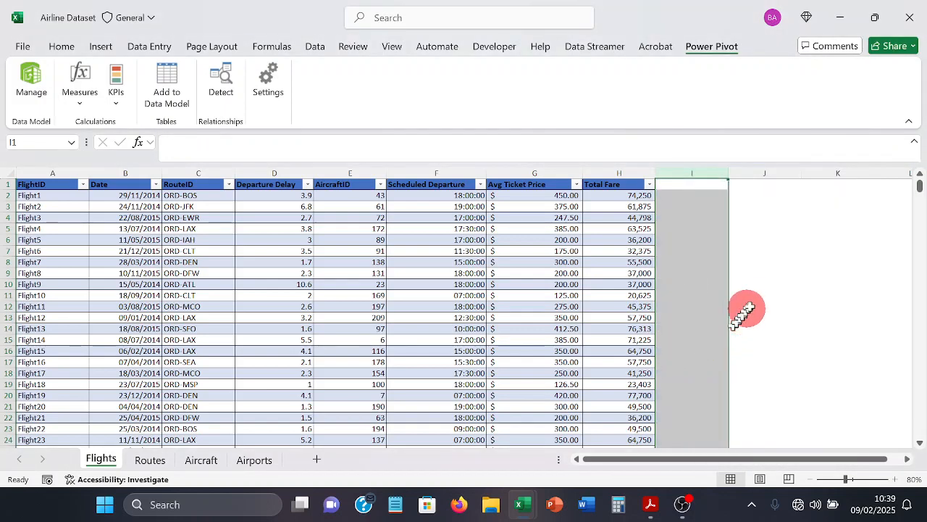
Return to the Power Pivot window and refresh the FlightsPivot table from its source
left_click(30, 86)
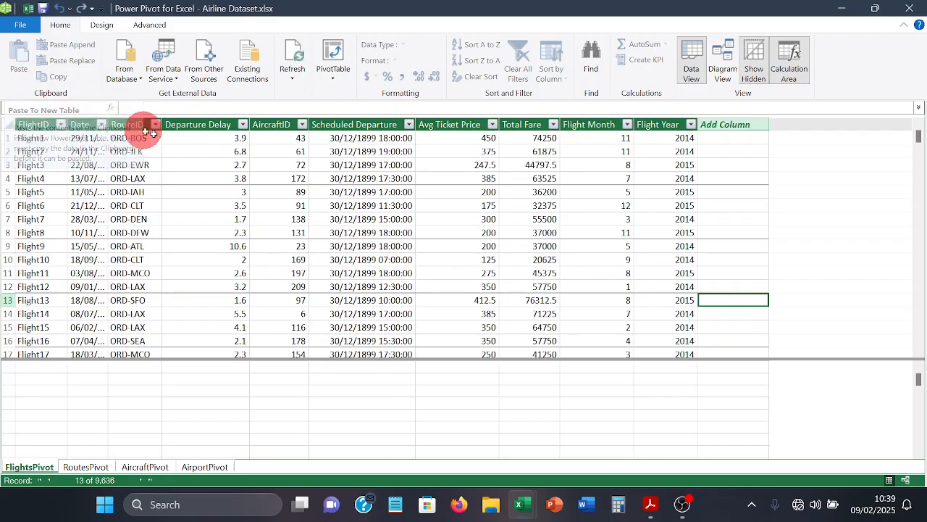
left_click(294, 62)
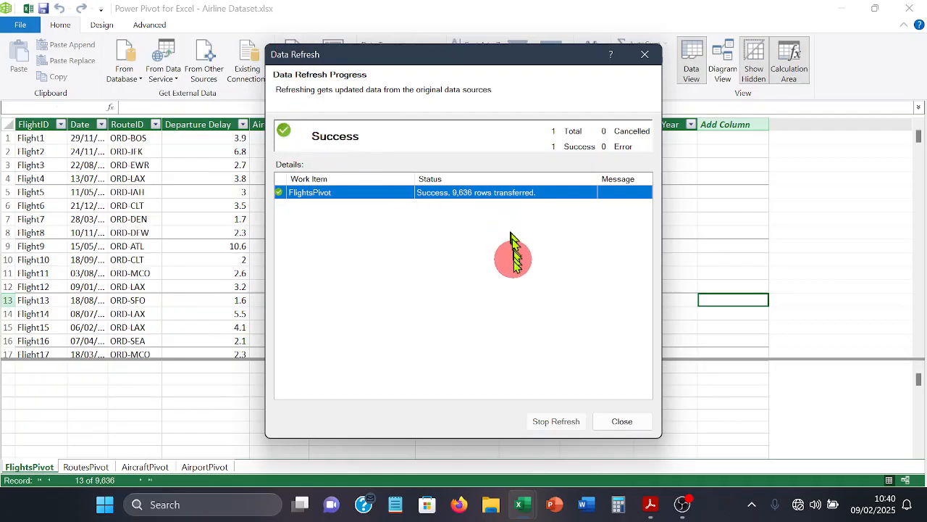
Close the finished data refresh report for the FlightsPivot table
left_click(628, 422)
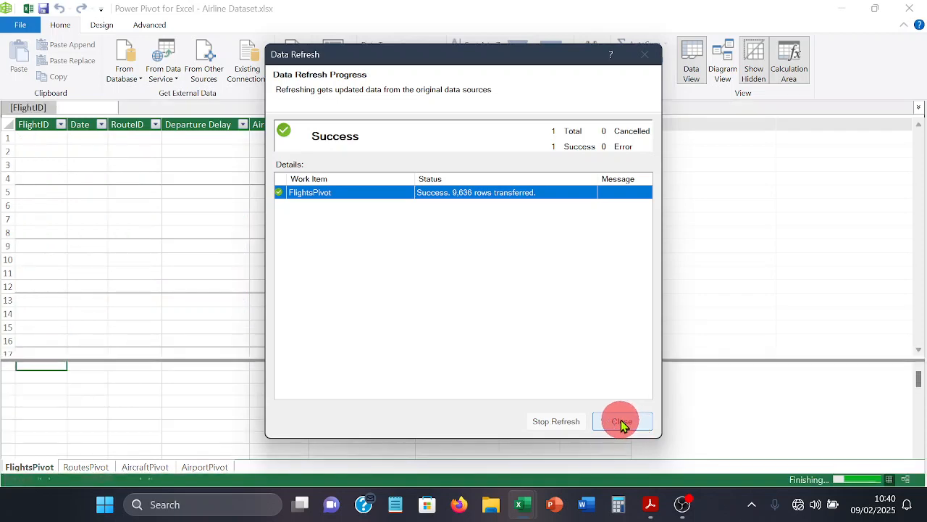
left_click(622, 421)
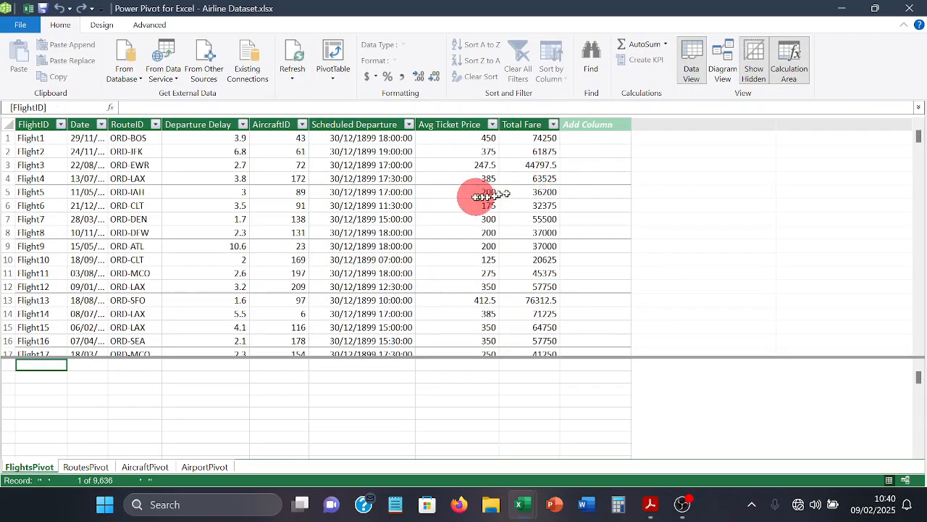
Change the Total Fare column's data type to Currency and accept the conversion
left_click(525, 127)
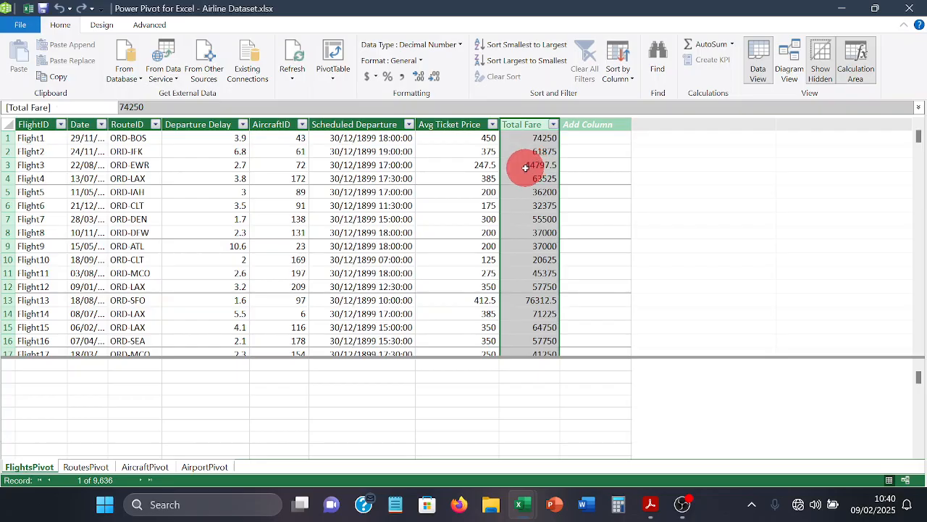
left_click(459, 46)
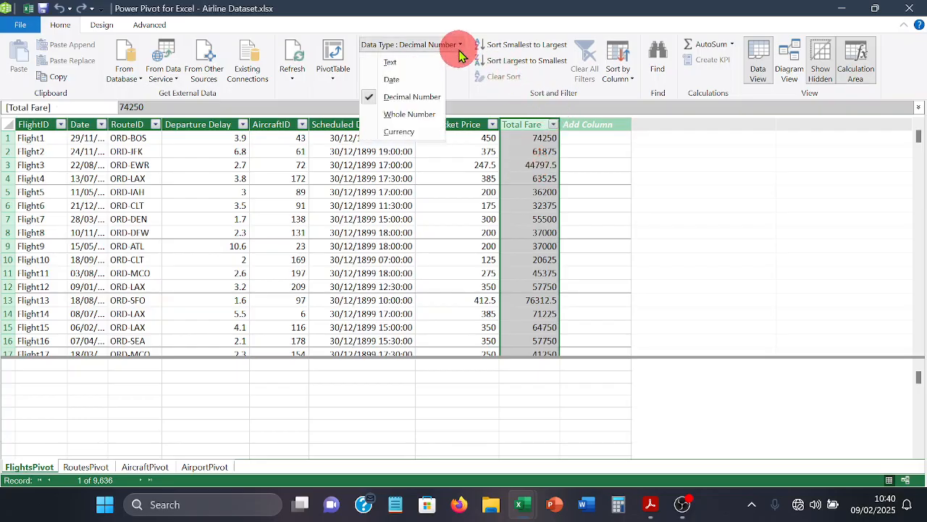
left_click(408, 136)
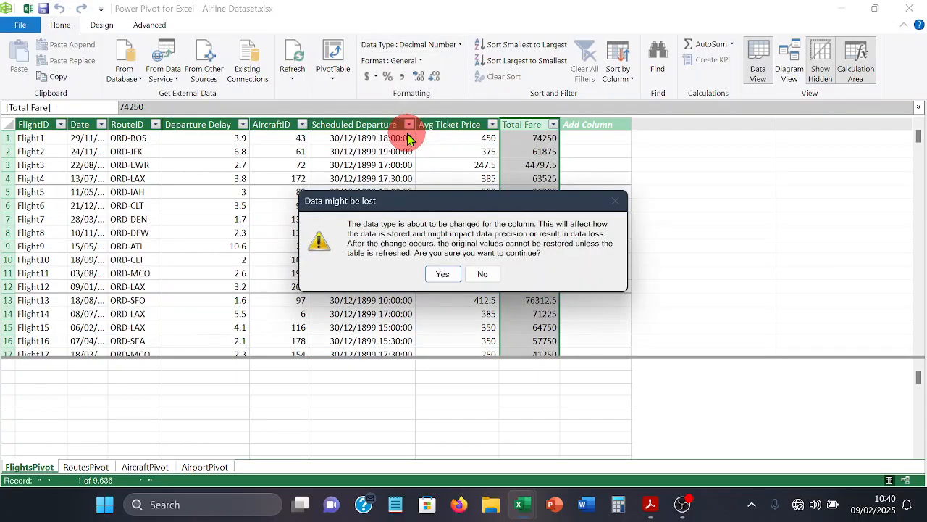
left_click(442, 275)
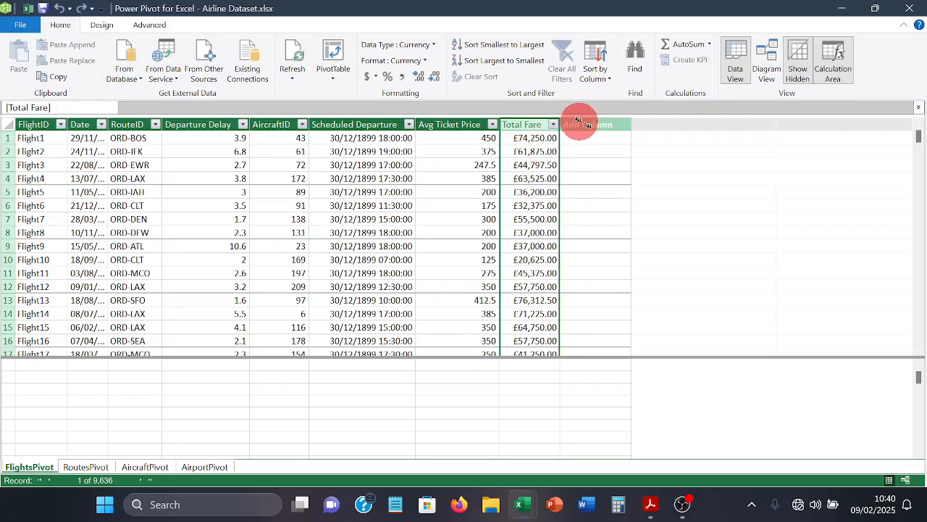
Change the Total Fare column's data type to Whole Number and accept the conversion
left_click(434, 48)
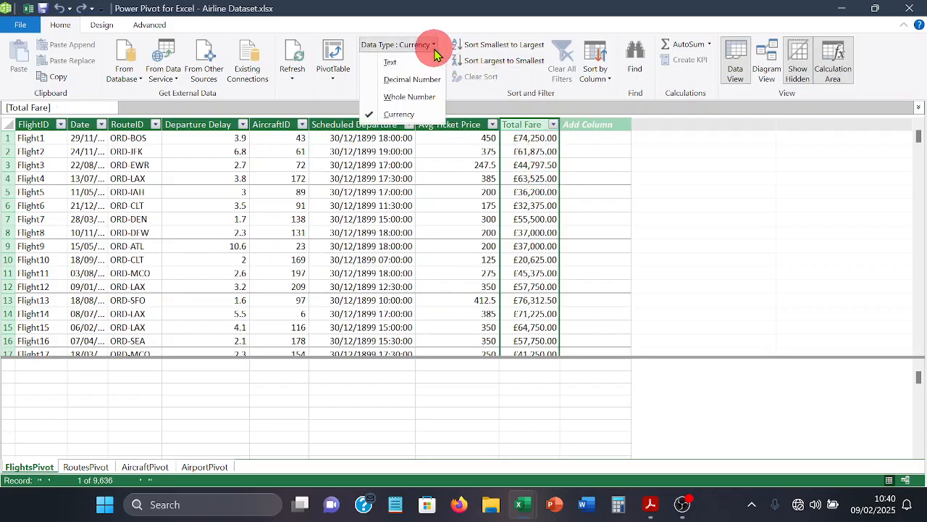
left_click(410, 97)
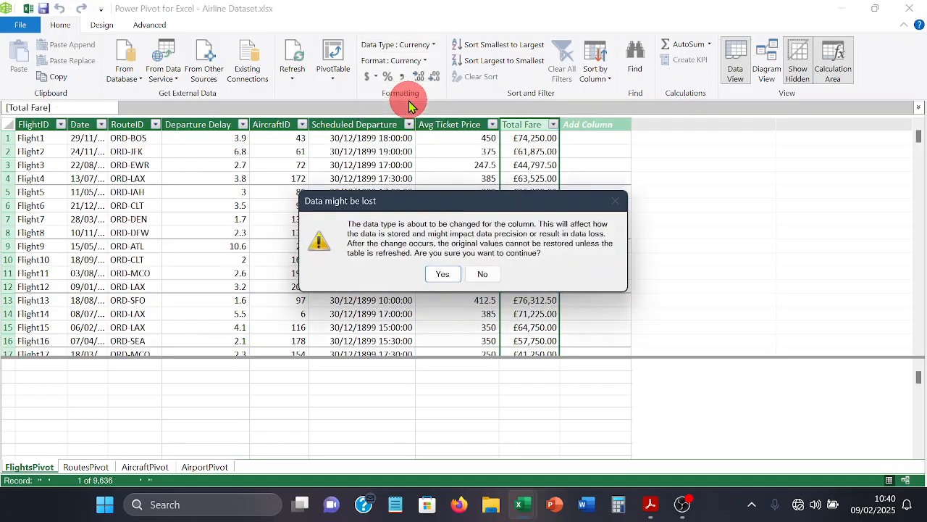
left_click(432, 273)
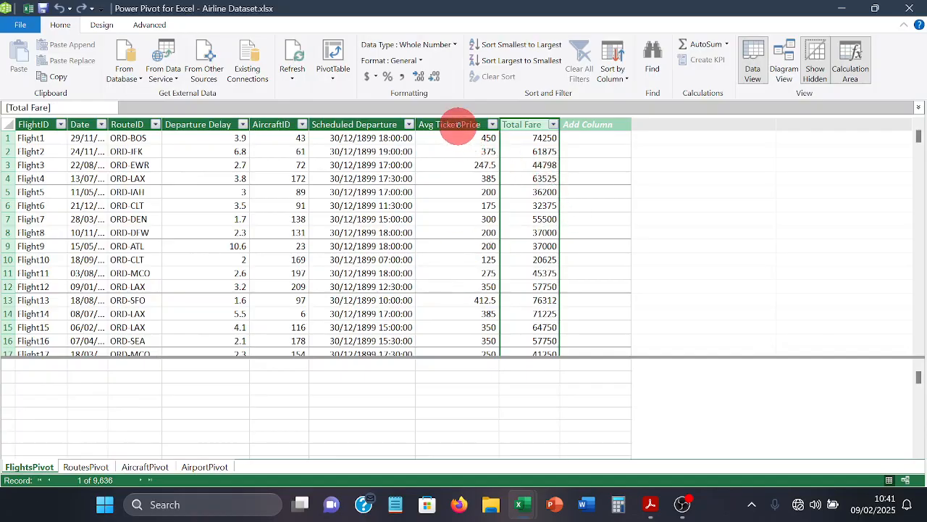
Check the Avg Ticket Price and Scheduled Departure data types, and compare the departure values with the Flights sheet in Excel
left_click(457, 124)
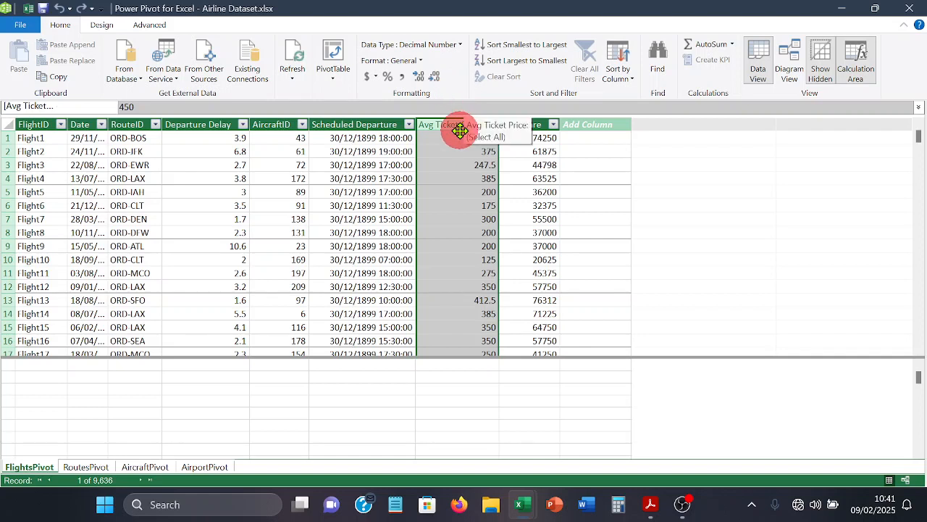
left_click(344, 126)
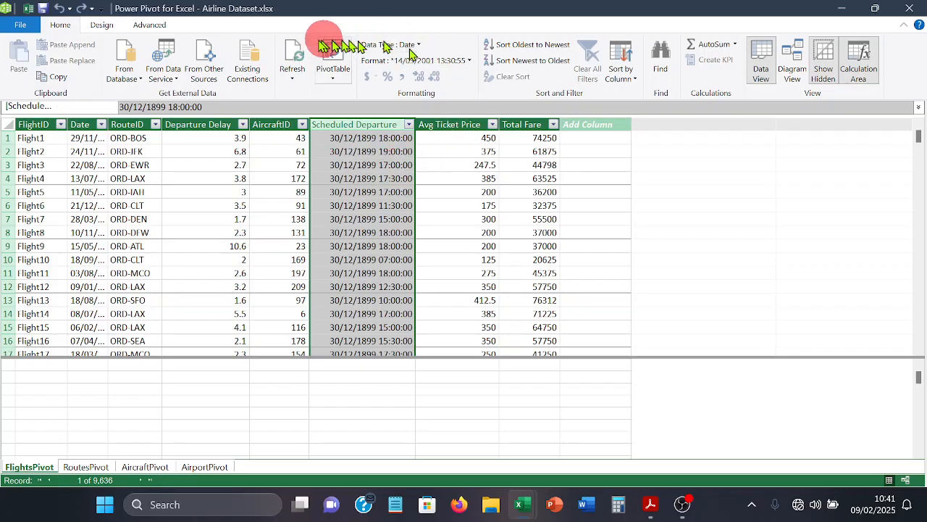
left_click(30, 9)
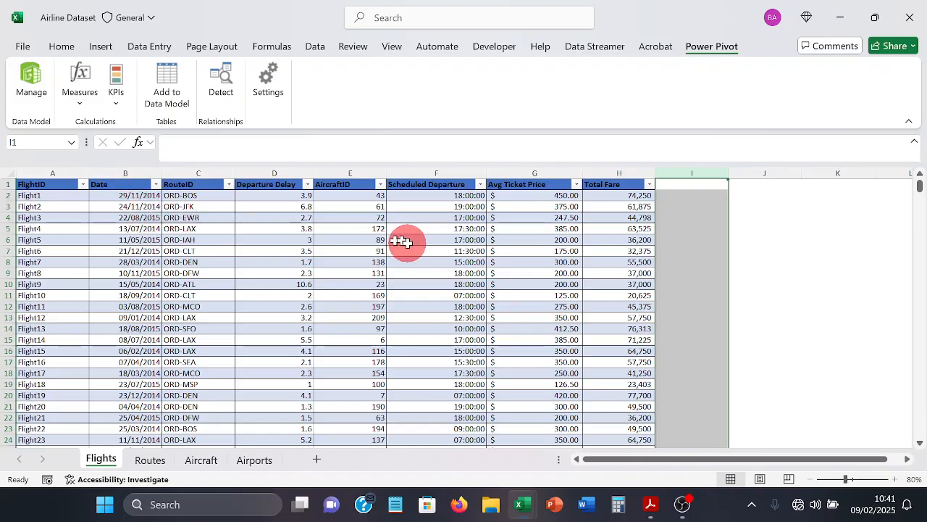
double_click(411, 186)
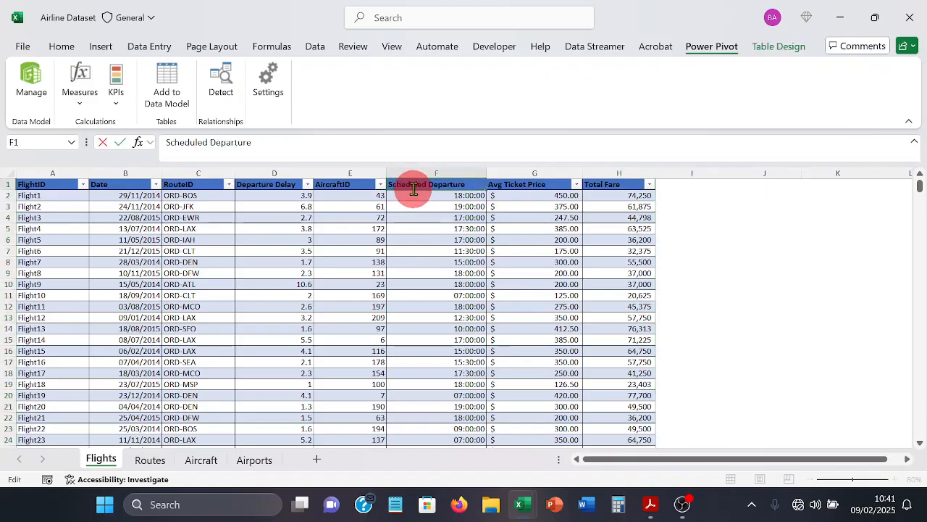
left_click(410, 218)
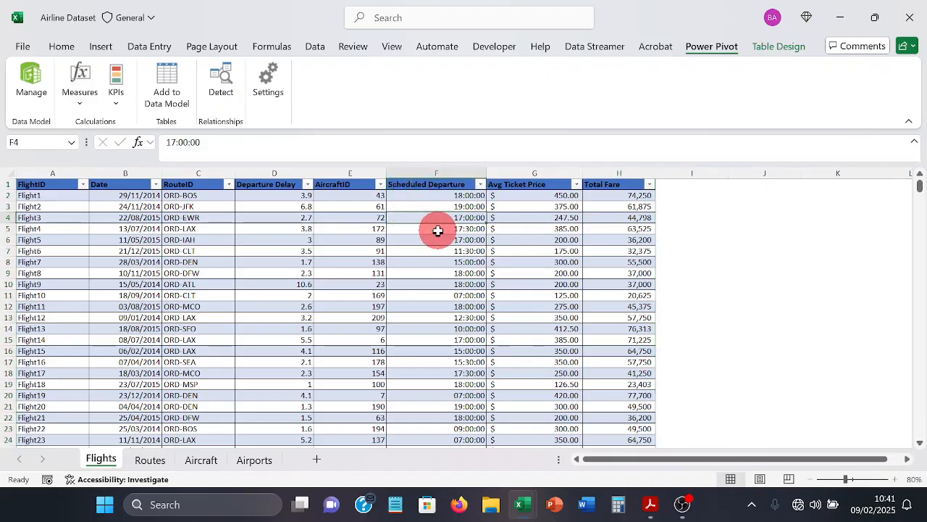
Return to the Power Pivot window and format the Scheduled Departure column as a 13:30 style time
left_click(32, 81)
left_click(380, 175)
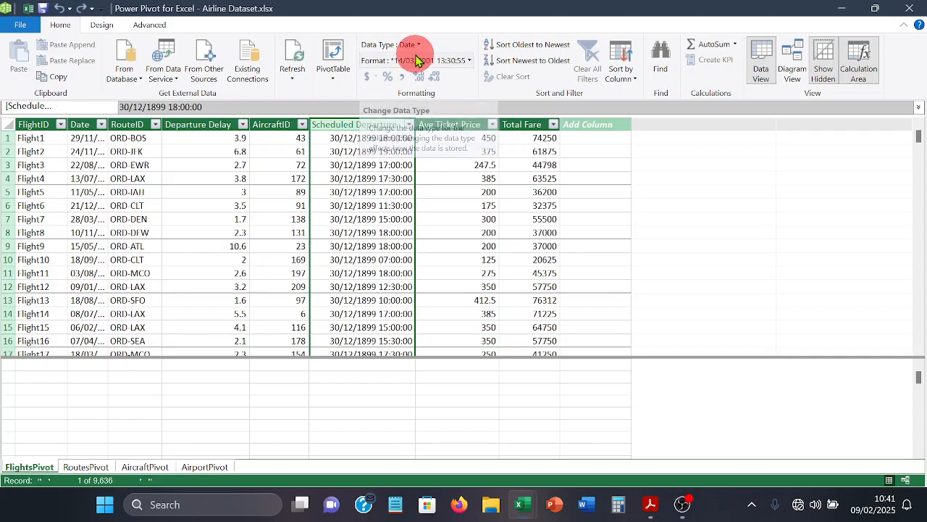
left_click(469, 62)
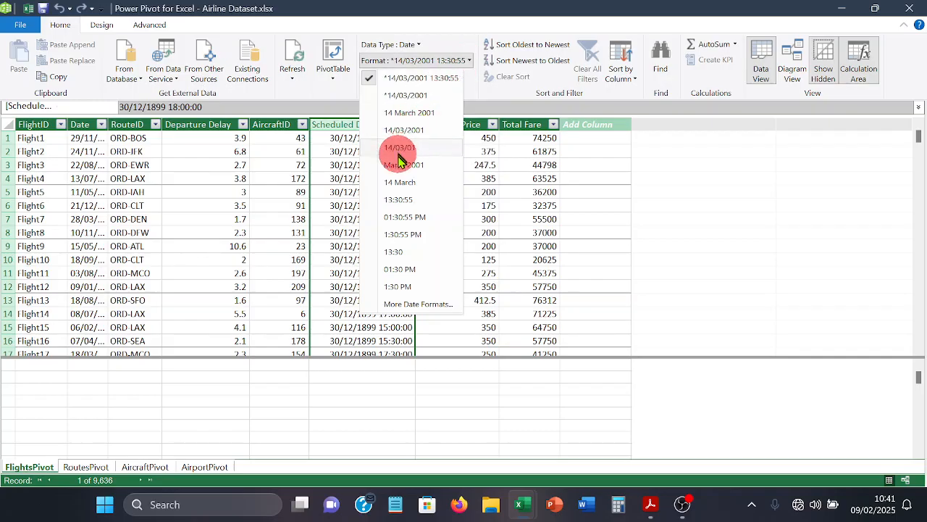
left_click(396, 254)
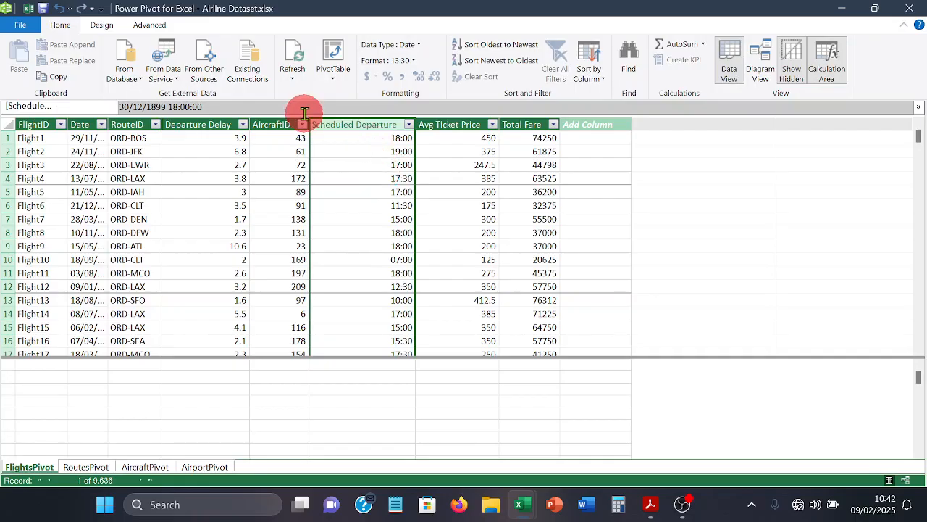
Check the data types of the AircraftID, Departure Delay and RouteID columns in the FlightsPivot table
left_click(282, 121)
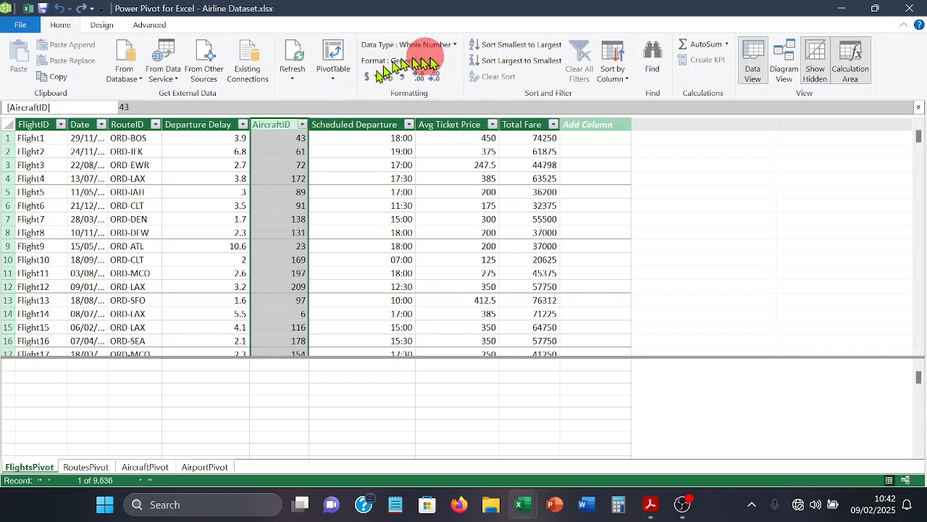
left_click(215, 123)
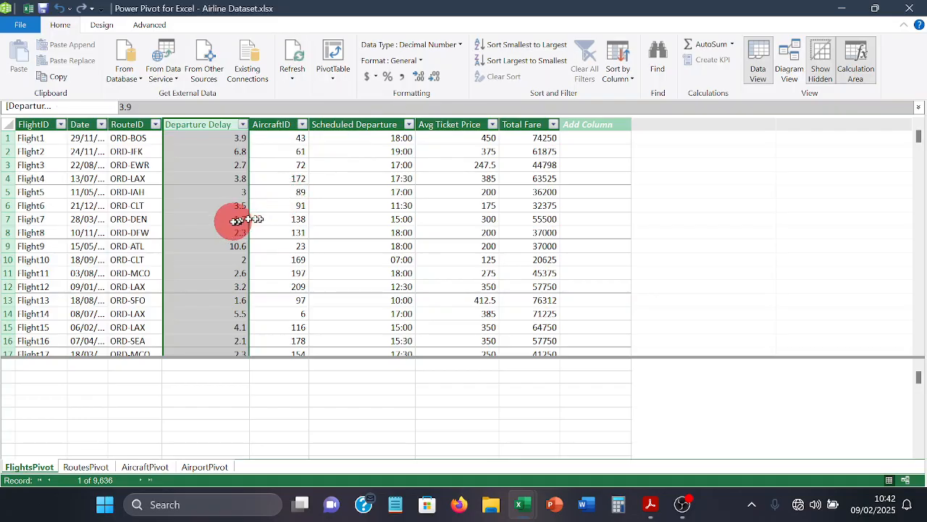
left_click(129, 124)
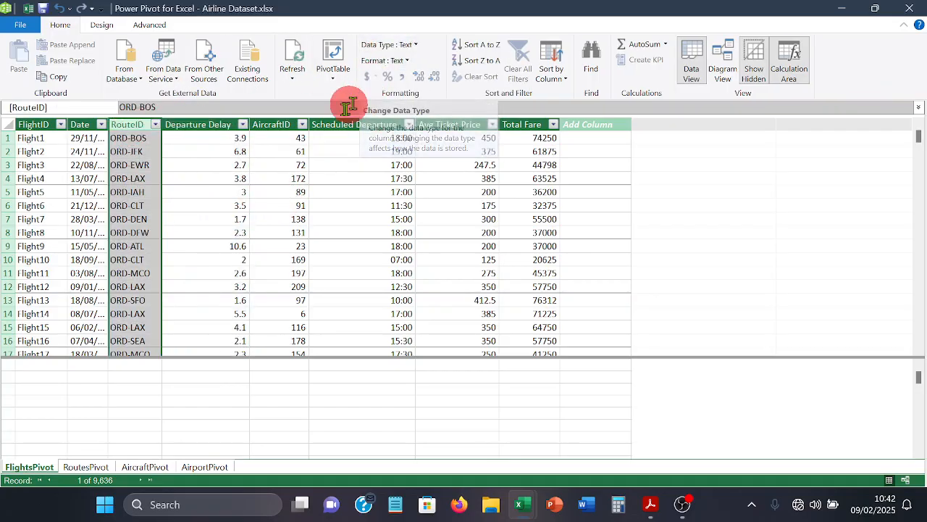
Widen the FlightsPivot Date column and set its format to the date-only *14/03/2001
left_click(83, 127)
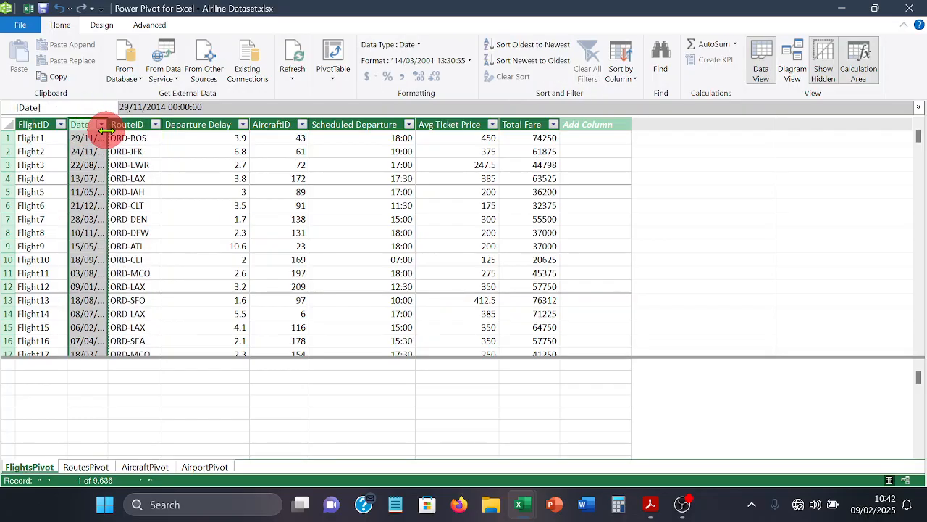
left_click_drag(107, 130, 176, 165)
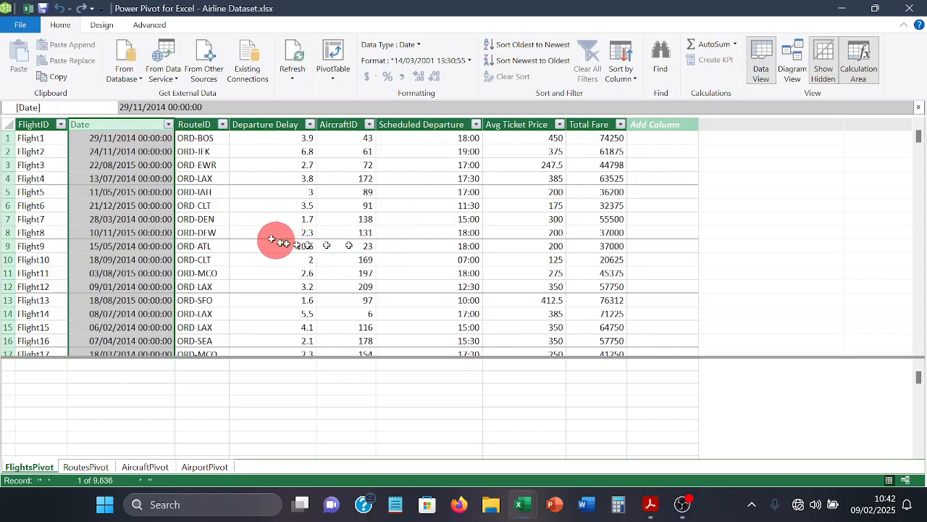
left_click(469, 61)
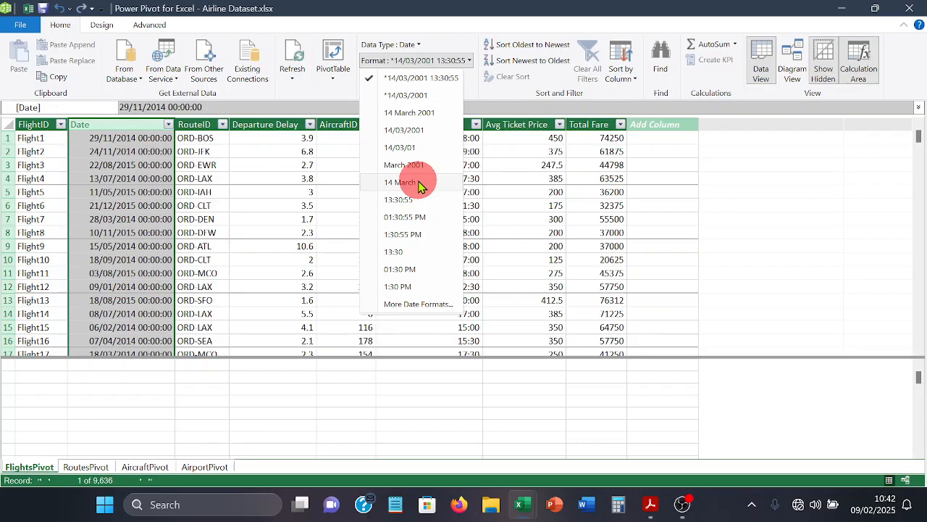
left_click(423, 99)
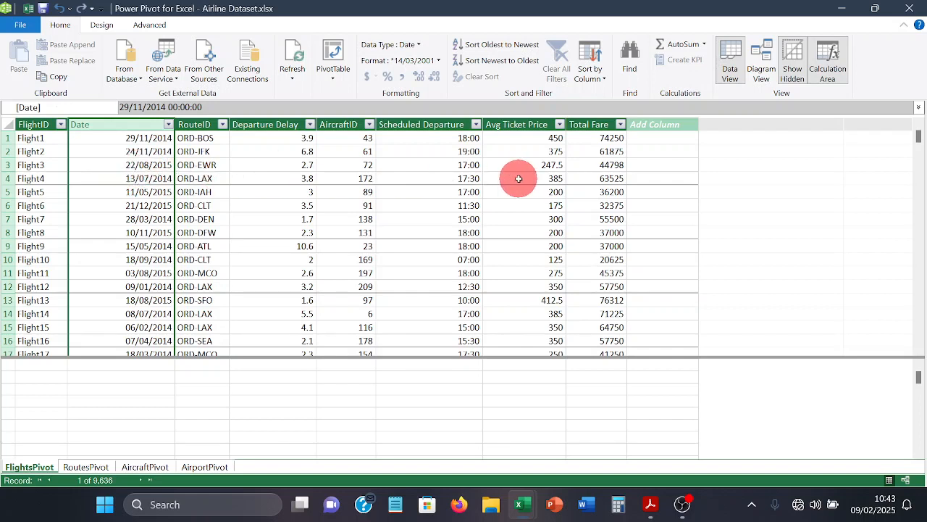
Create a new date table in the data model and widen its Date column to show the full dates
left_click(102, 26)
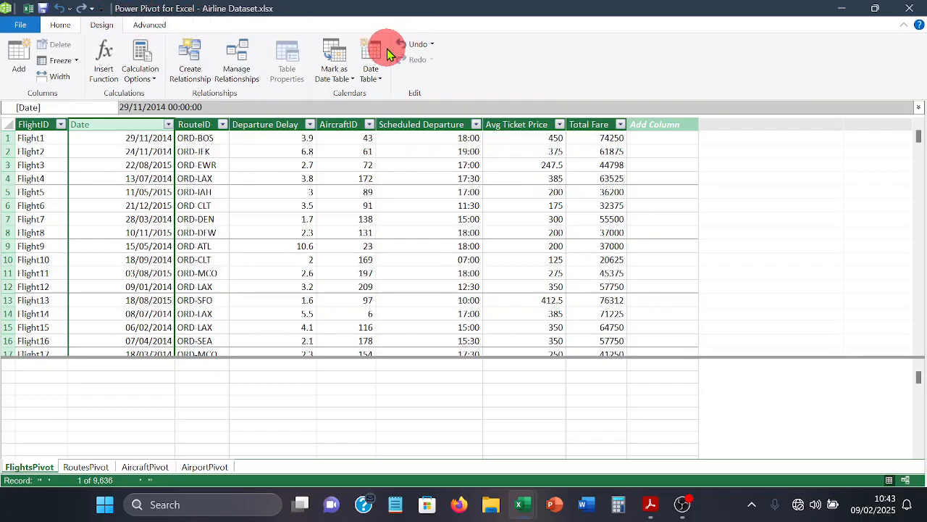
left_click(384, 78)
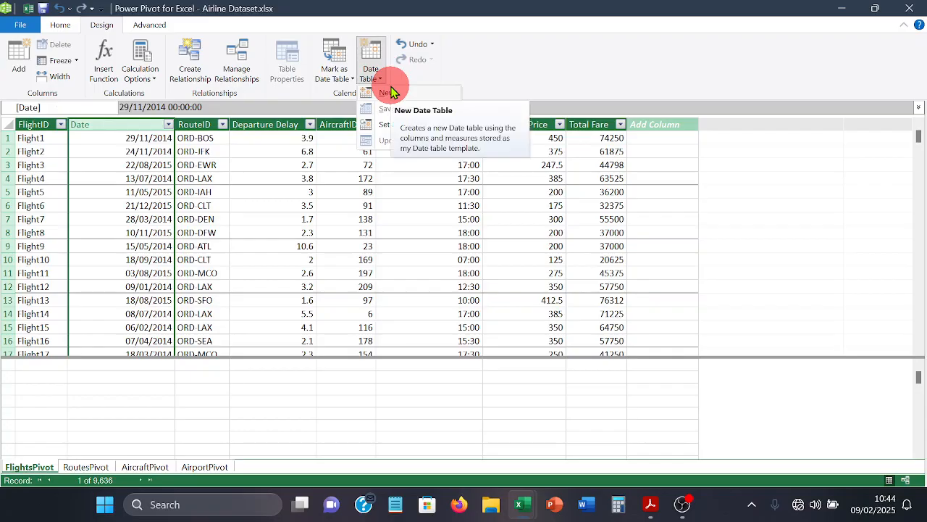
left_click(385, 92)
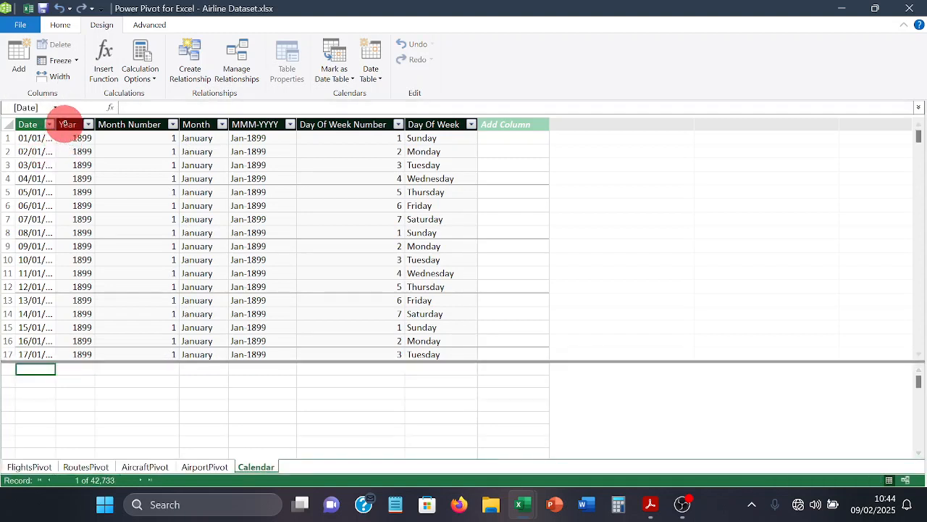
left_click_drag(57, 122, 126, 122)
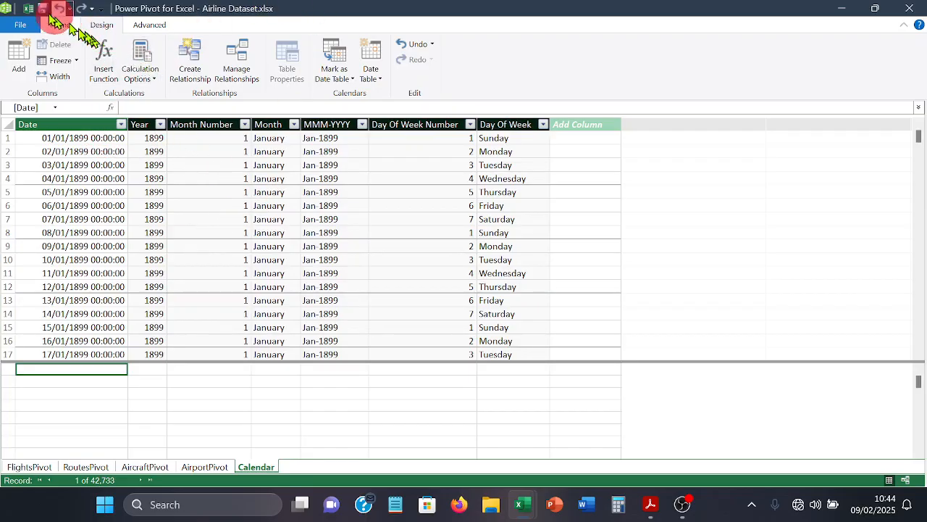
Switch to the Excel workbook and examine which years the Flights sheet's Date column covers using its filter list
left_click(29, 9)
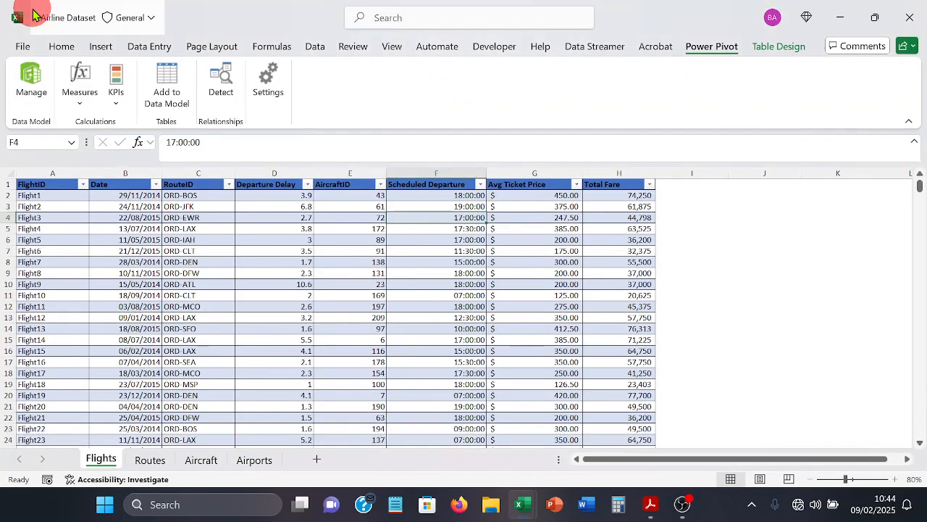
left_click(158, 186)
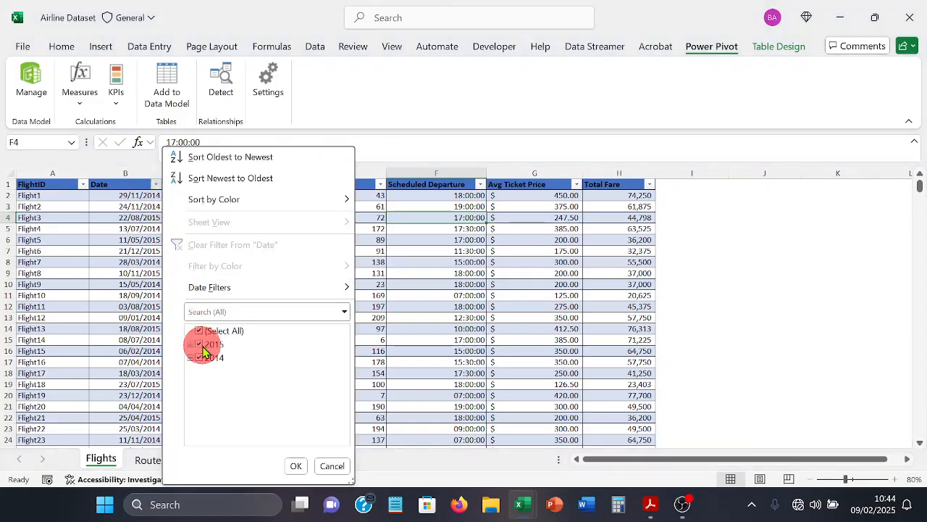
left_click(332, 467)
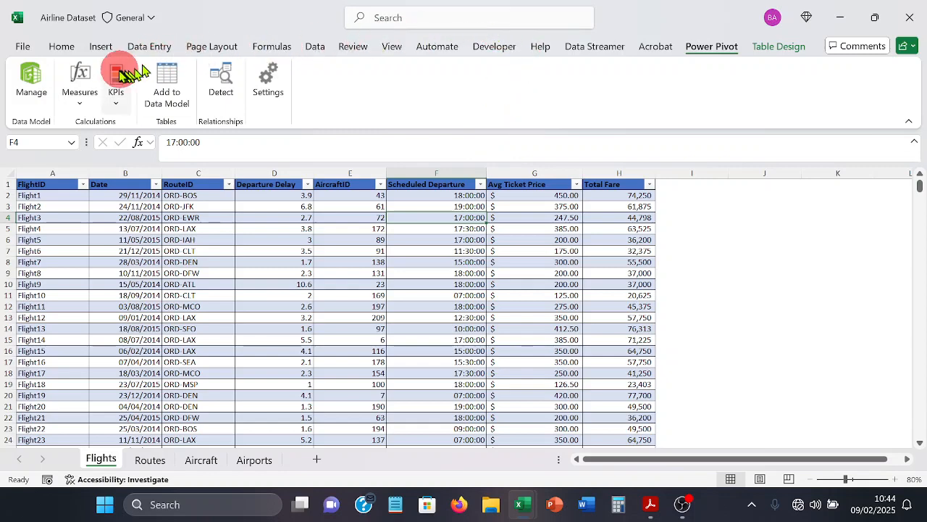
Switch back to Power Pivot and check which column the Calendar table's date table settings use as its unique identifier
left_click(31, 72)
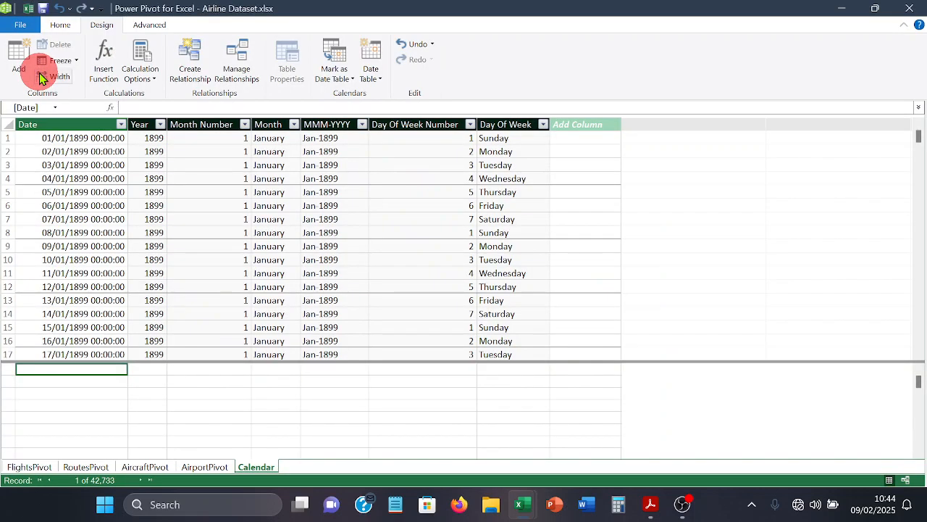
left_click(88, 124)
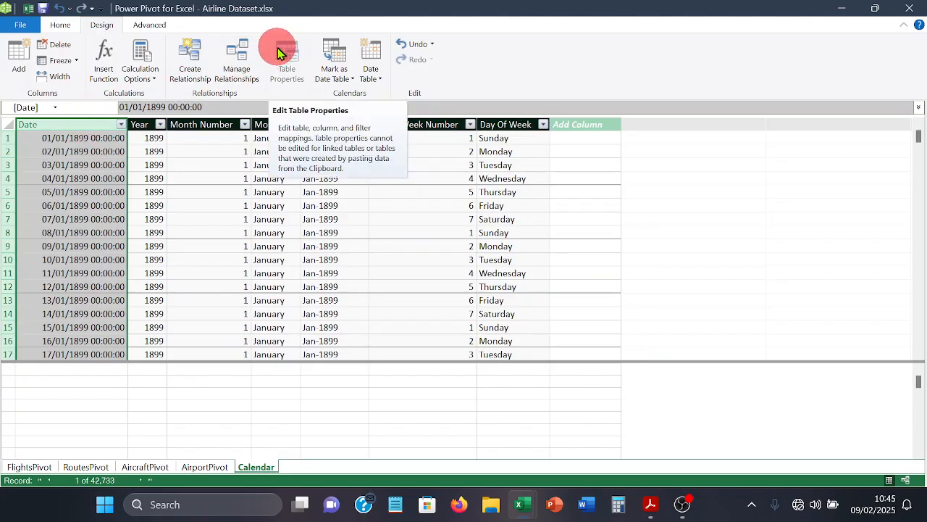
left_click(339, 77)
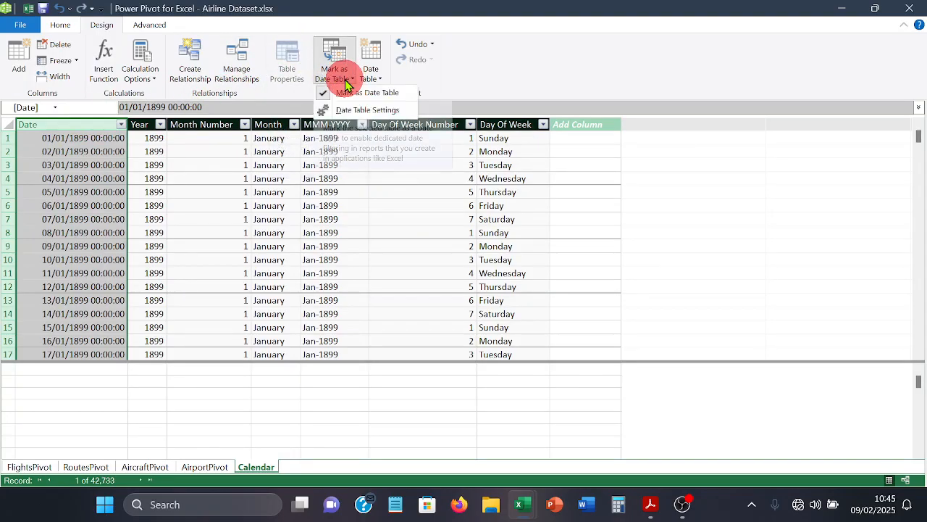
left_click(379, 114)
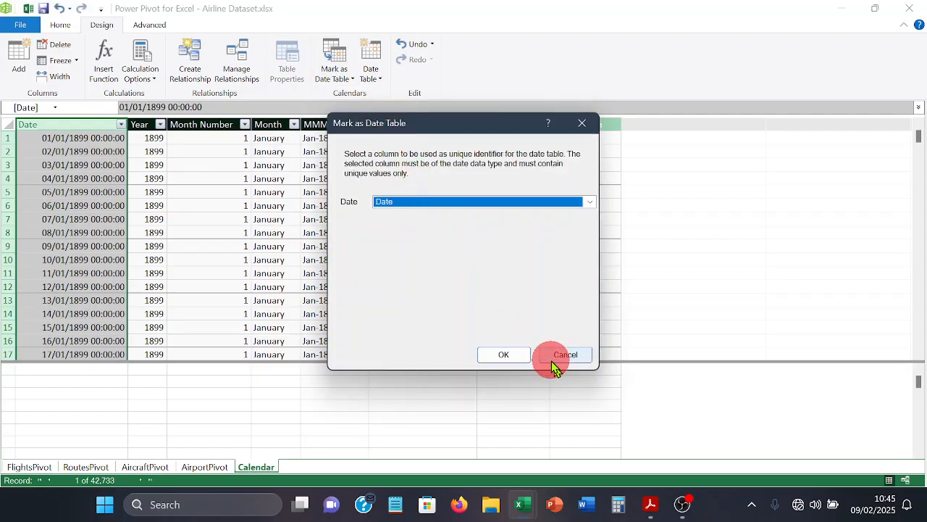
left_click(554, 357)
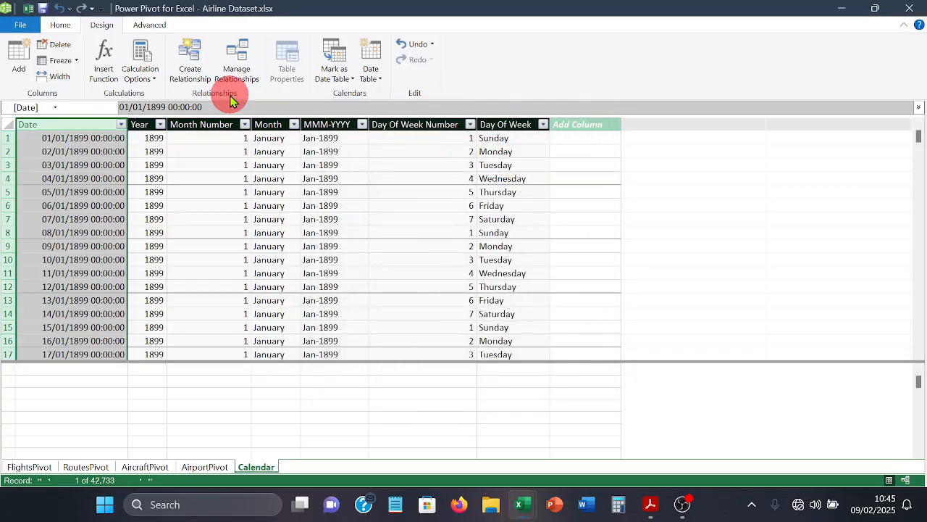
left_click(155, 26)
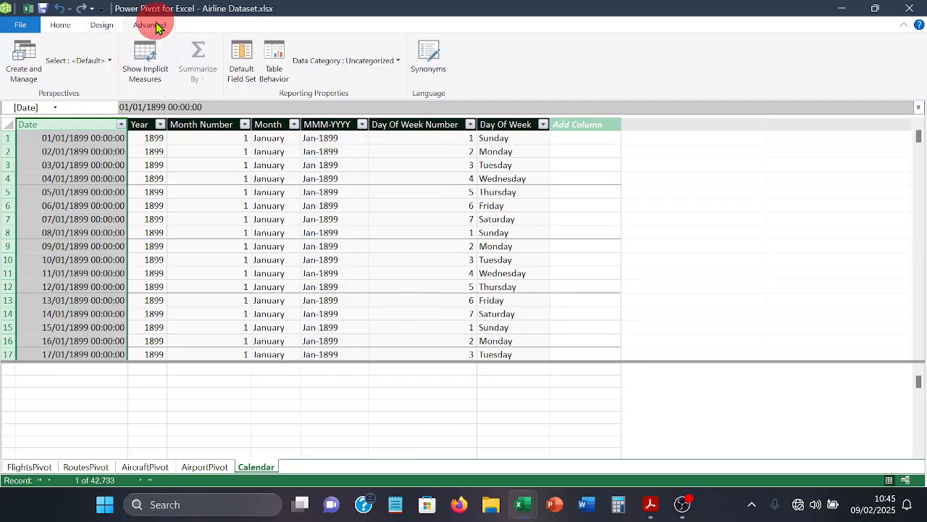
left_click(61, 26)
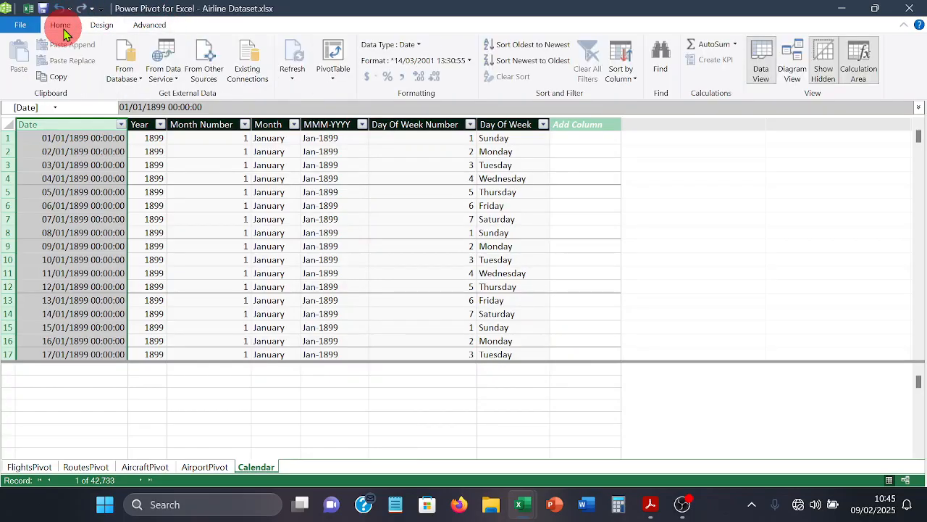
left_click(102, 27)
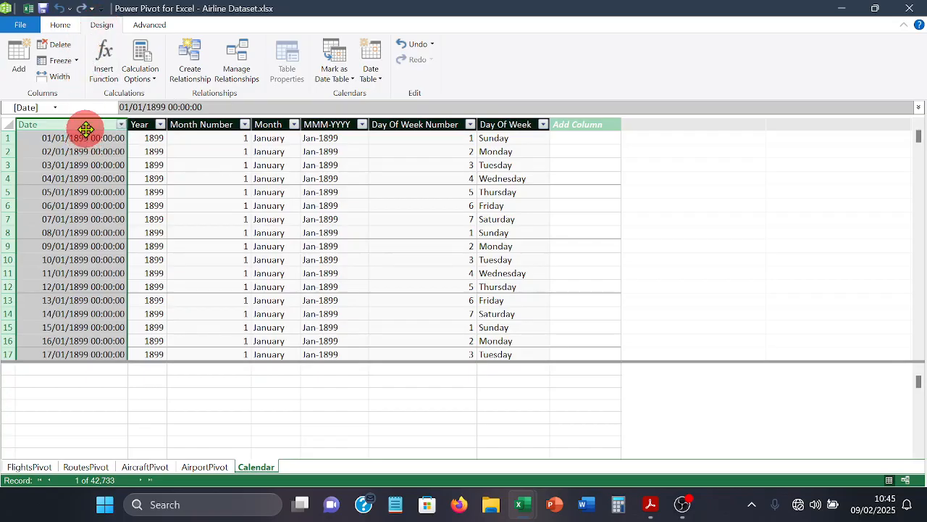
Open the date range update for the Calendar date table
left_click(380, 80)
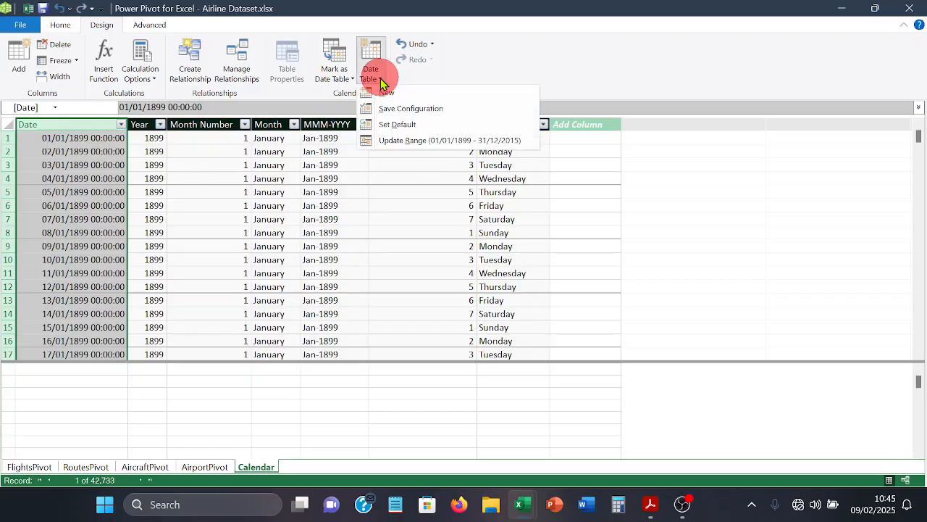
left_click(406, 142)
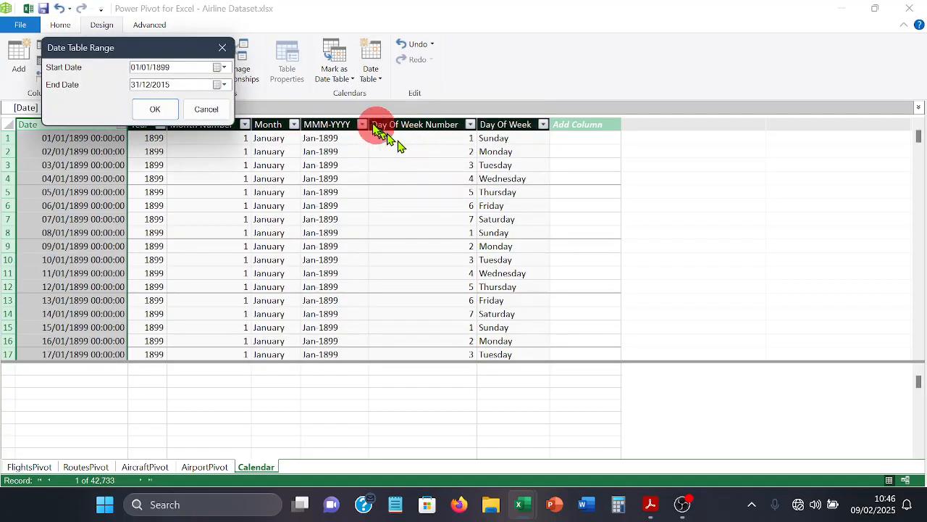
left_click(225, 69)
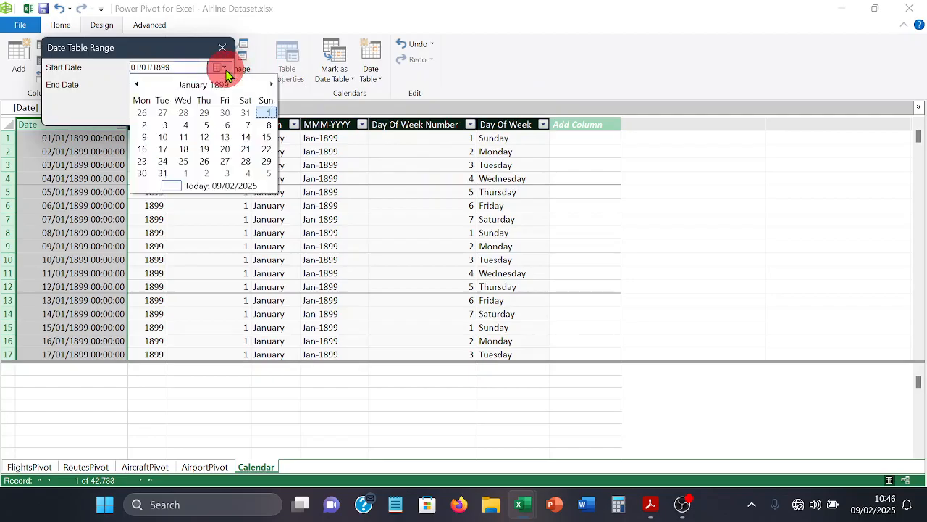
left_click(212, 89)
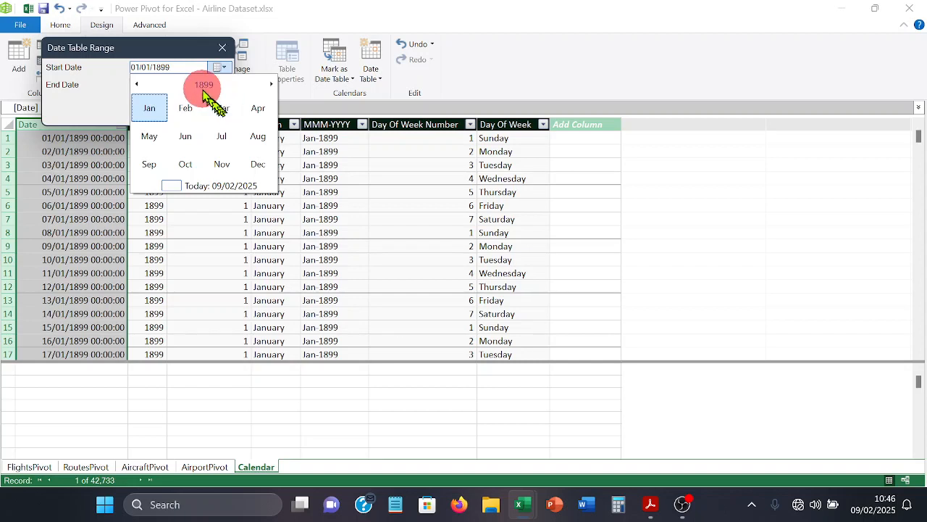
left_click(205, 89)
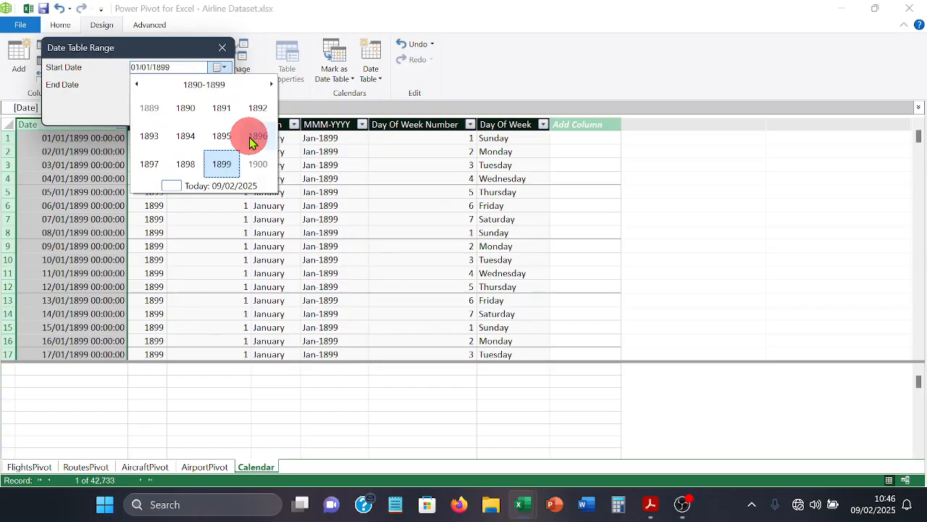
scroll(250, 141, "up", 1)
scroll(249, 139, "up", 2)
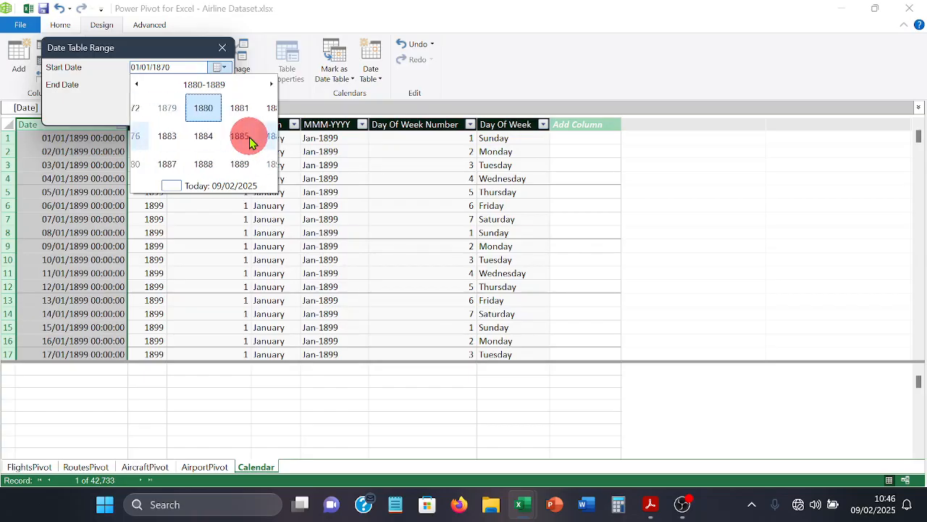
left_click(138, 85)
left_click(138, 85)
left_click(138, 85)
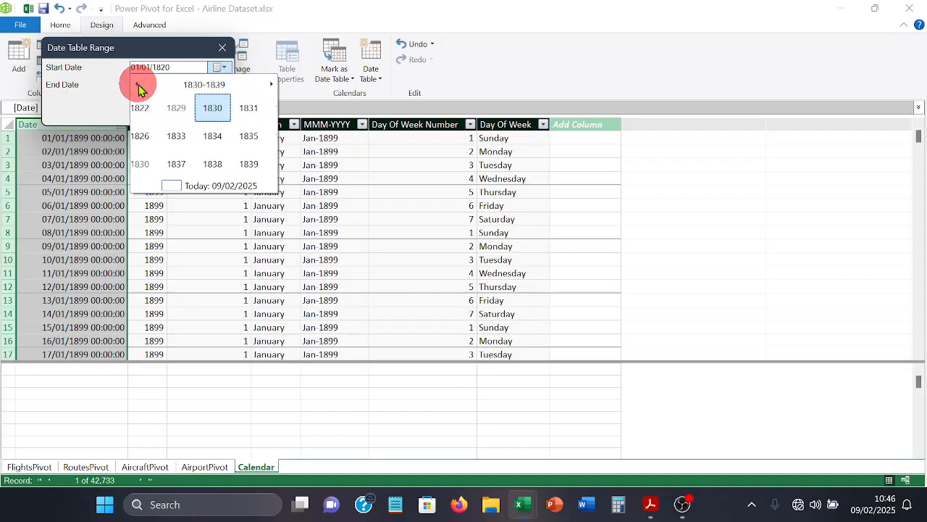
left_click(139, 85)
left_click(138, 84)
left_click(138, 85)
left_click(139, 84)
left_click(138, 85)
left_click(139, 85)
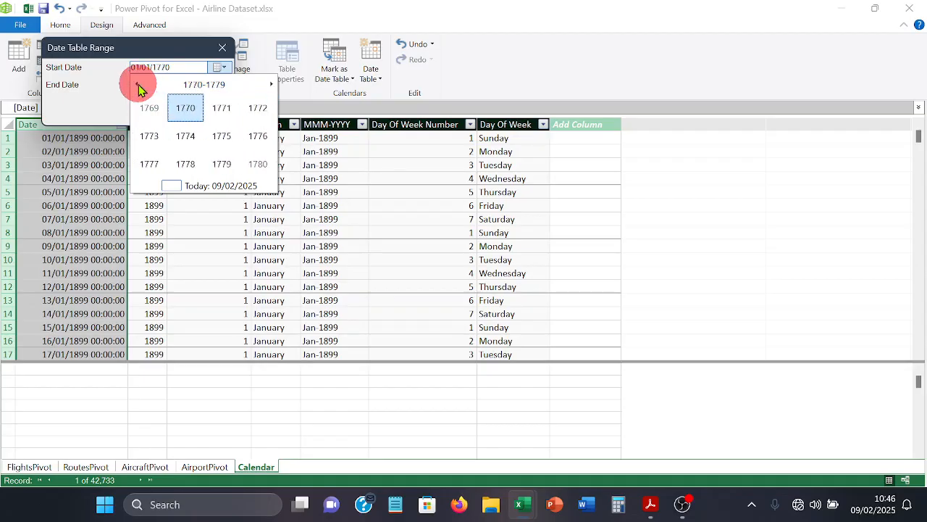
left_click(139, 85)
left_click(138, 85)
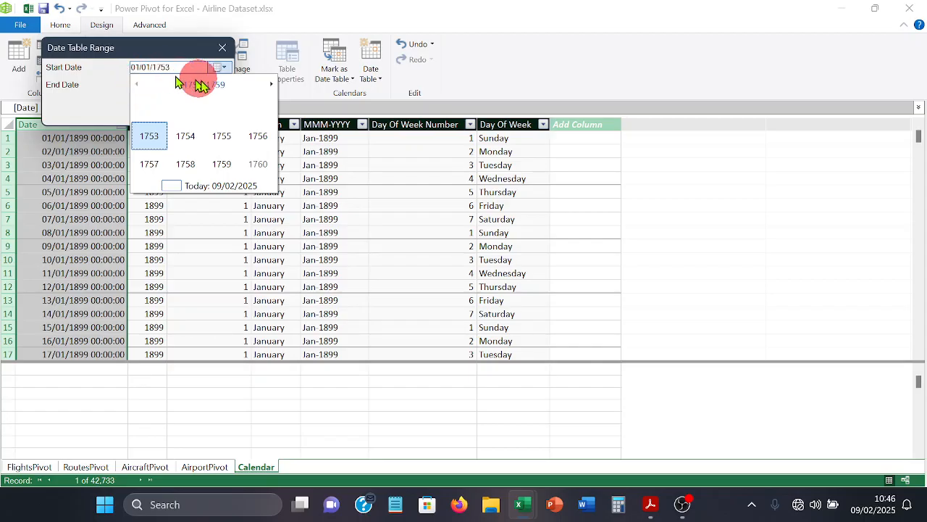
left_click(272, 81)
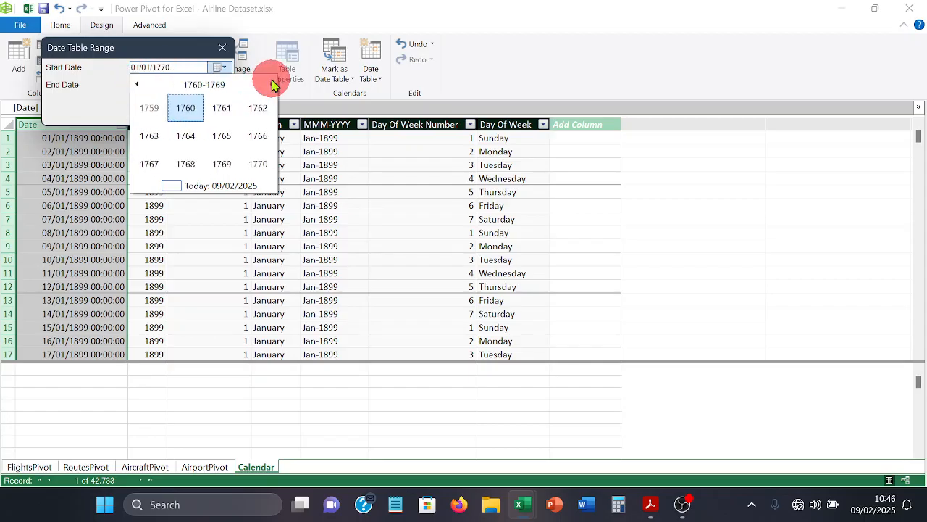
left_click(272, 81)
left_click(272, 81)
left_click(272, 81)
left_click(272, 81)
left_click(272, 80)
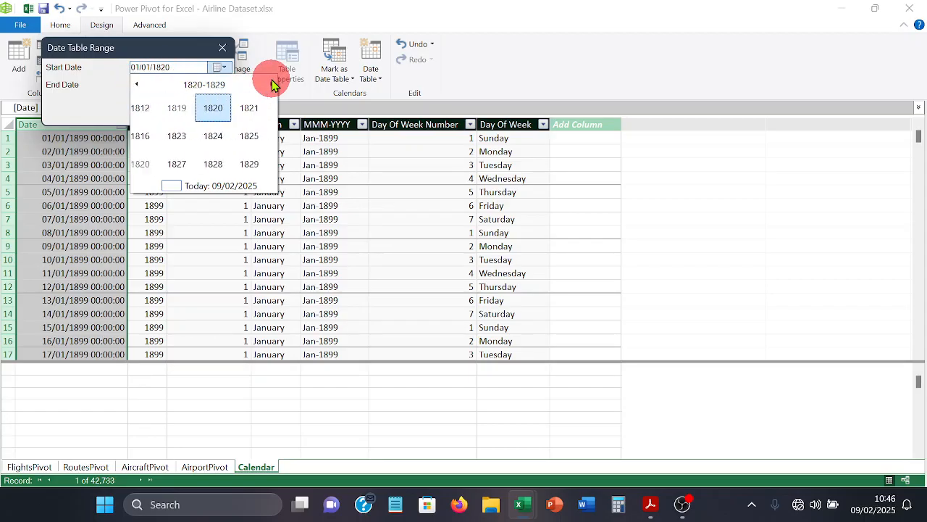
left_click(205, 72)
key("Right")
key("Right")
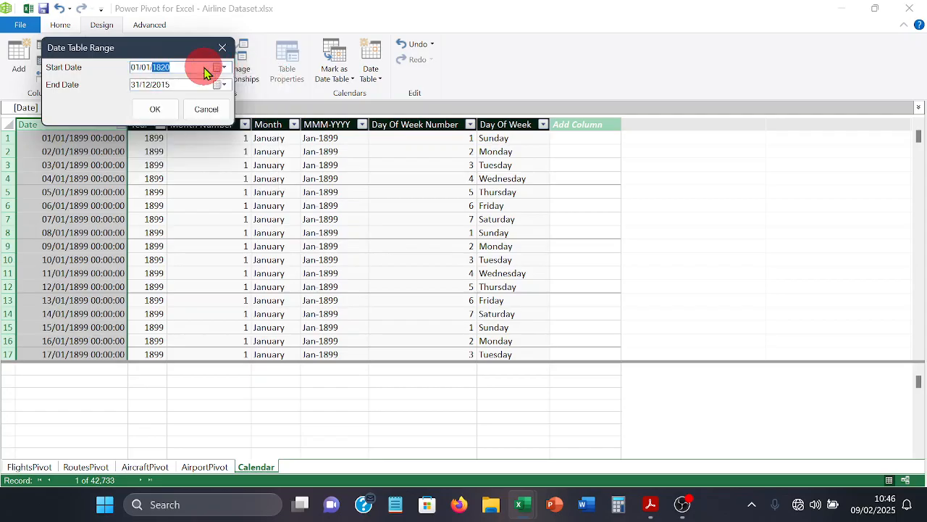
type("214")
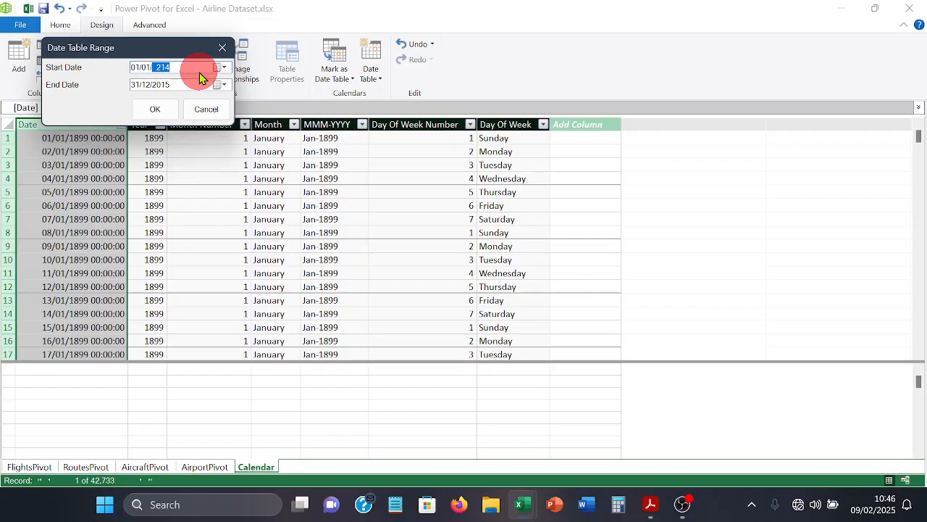
key("BackSpace")
left_click(224, 66)
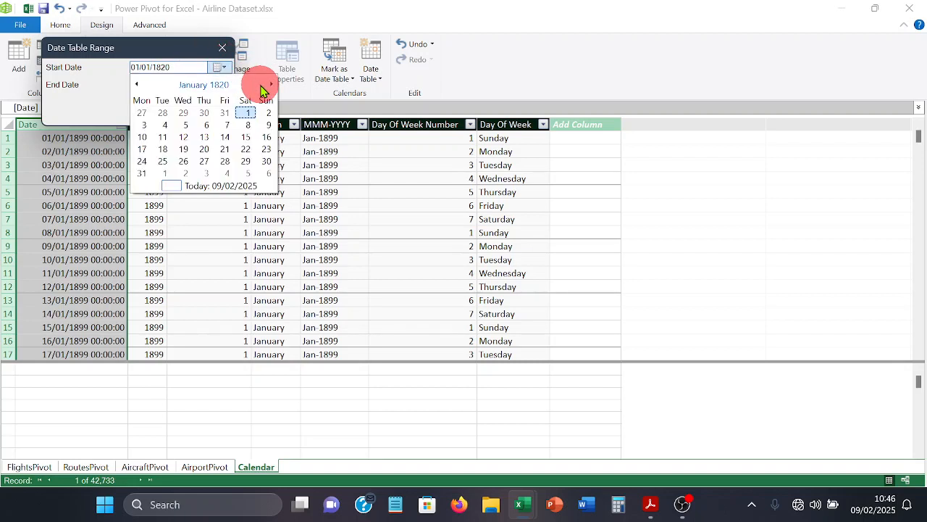
left_click(193, 71)
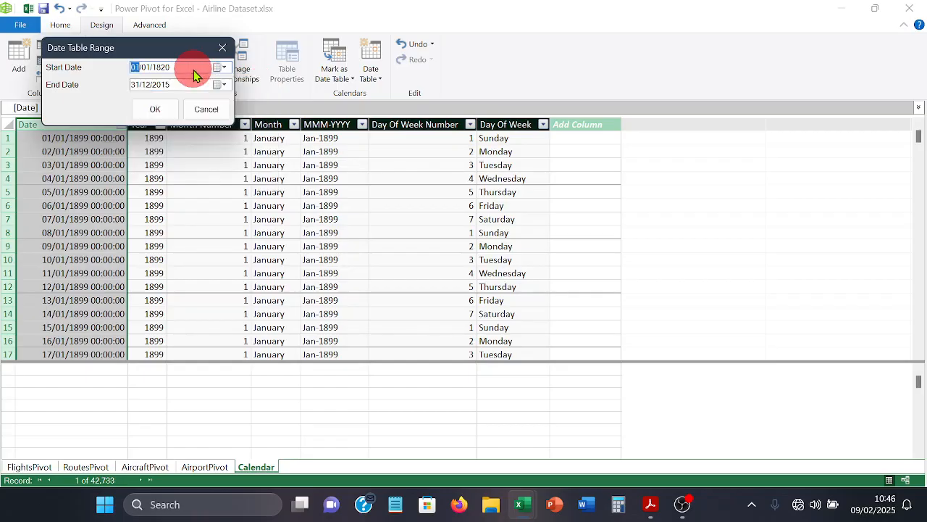
Set the date table range's start date to 01/01/2014 and apply the updated range to the Calendar table
left_click(193, 71)
type("2")
type("14")
left_click(155, 109)
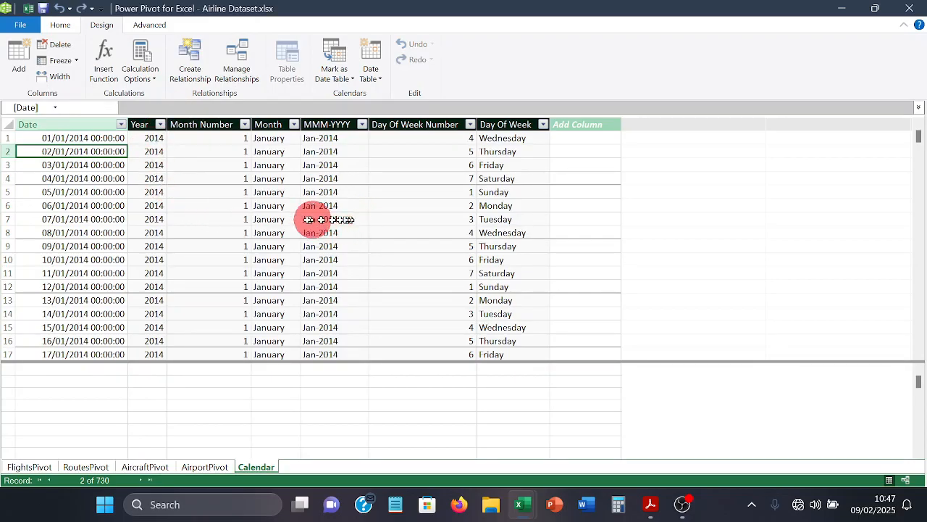
Set the format of the Calendar table's Date column to the date-only *14/03/2001
left_click(89, 126)
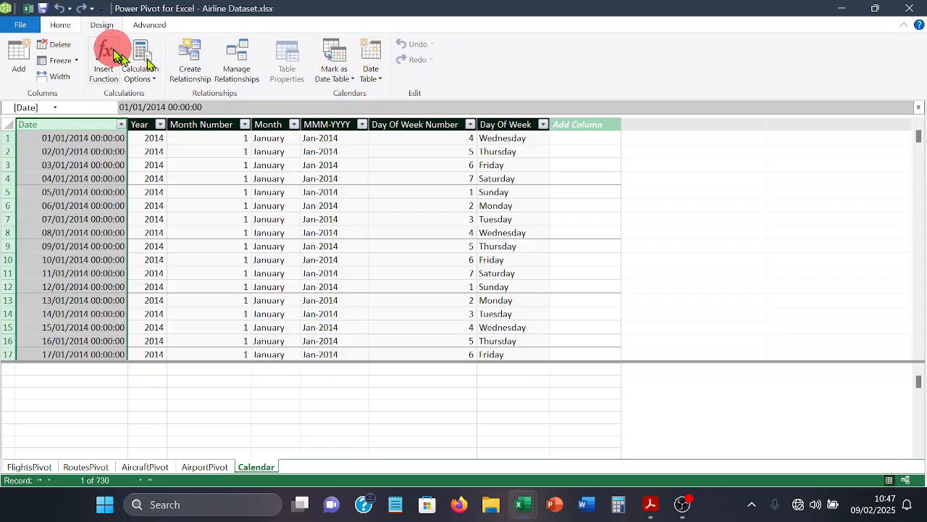
left_click(61, 26)
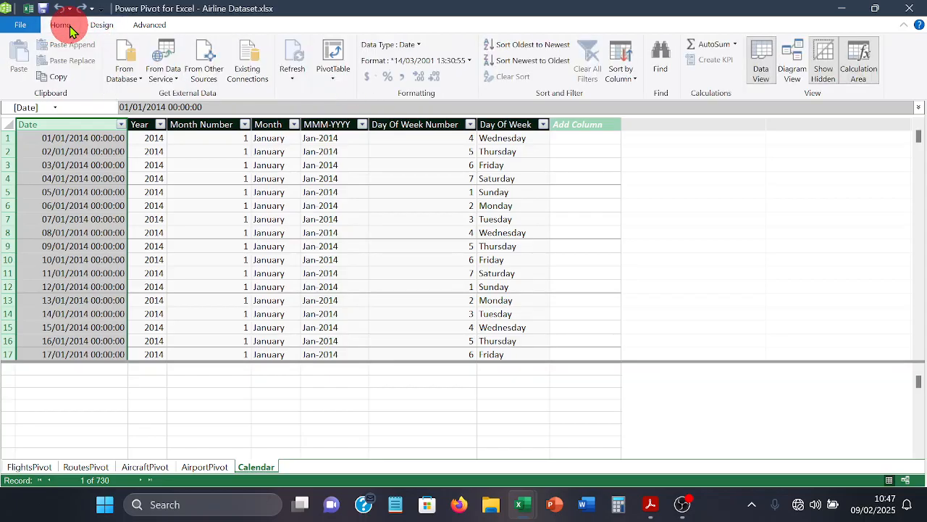
left_click(468, 61)
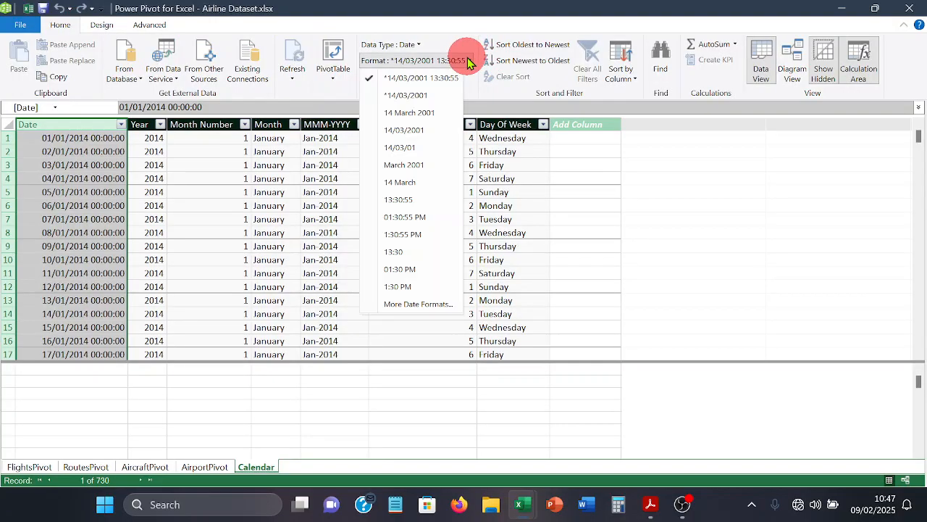
left_click(440, 96)
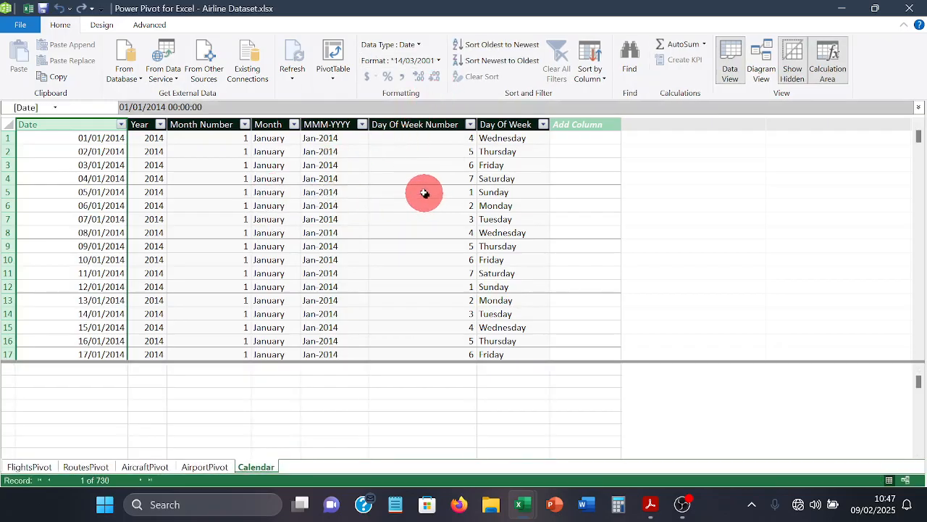
Shorten the Calendar table's Day Of Week names by changing the column formula to =FORMAT([Date],"DDD")
left_click(508, 154)
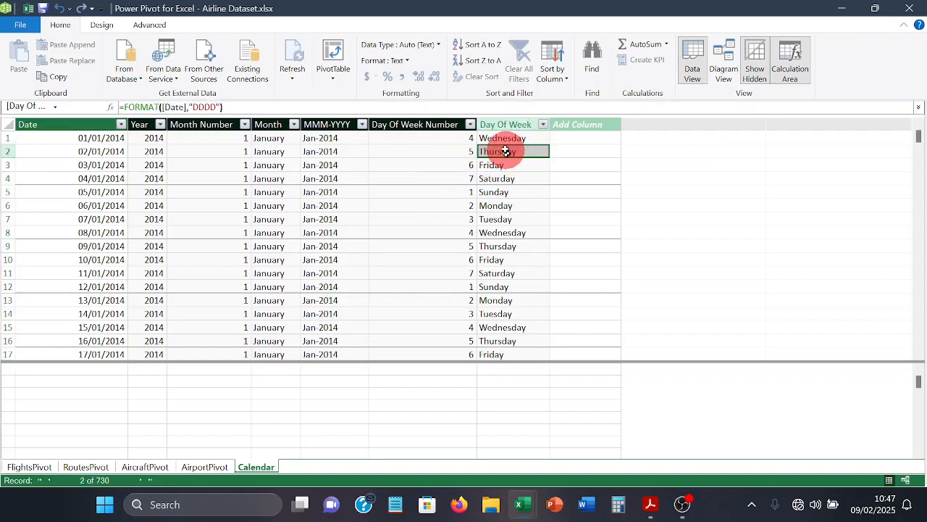
left_click(501, 125)
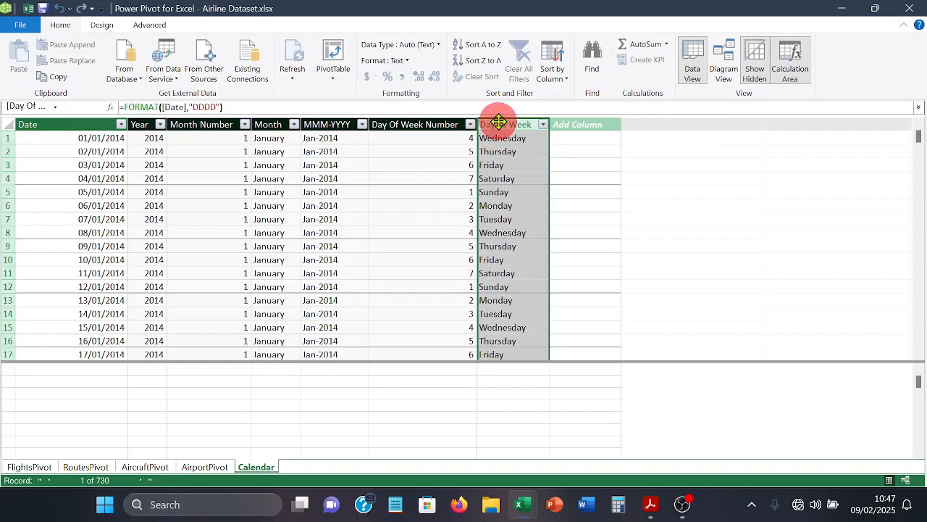
left_click(214, 107)
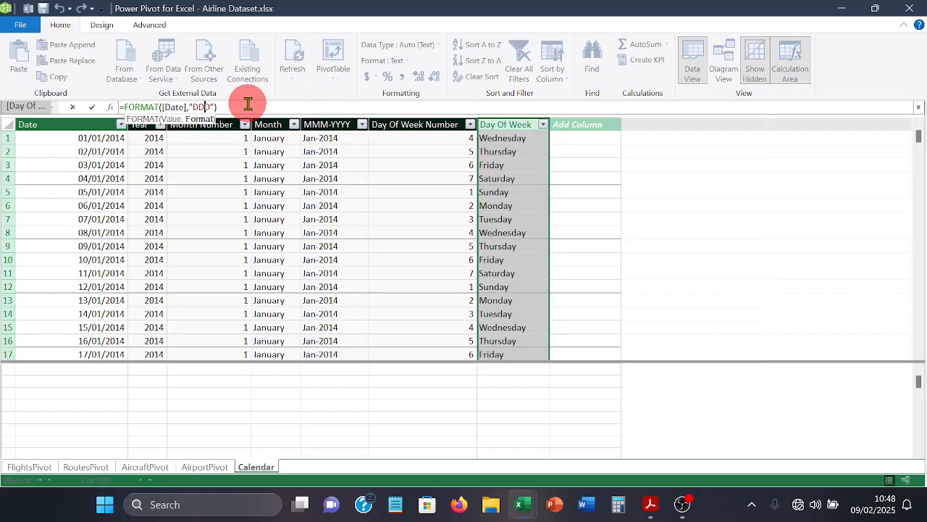
key("Return")
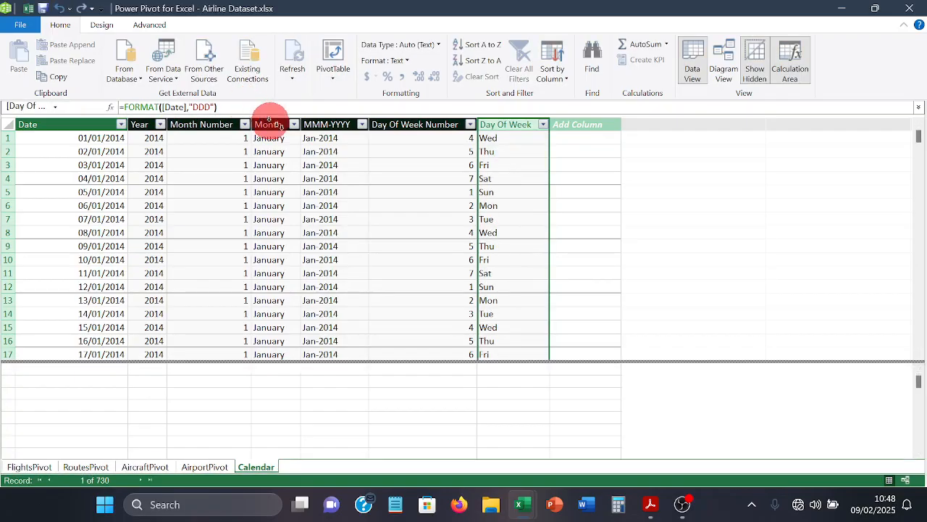
Shorten the Calendar table's Month names by changing the column formula to =FORMAT([Date],"MMM")
left_click(274, 123)
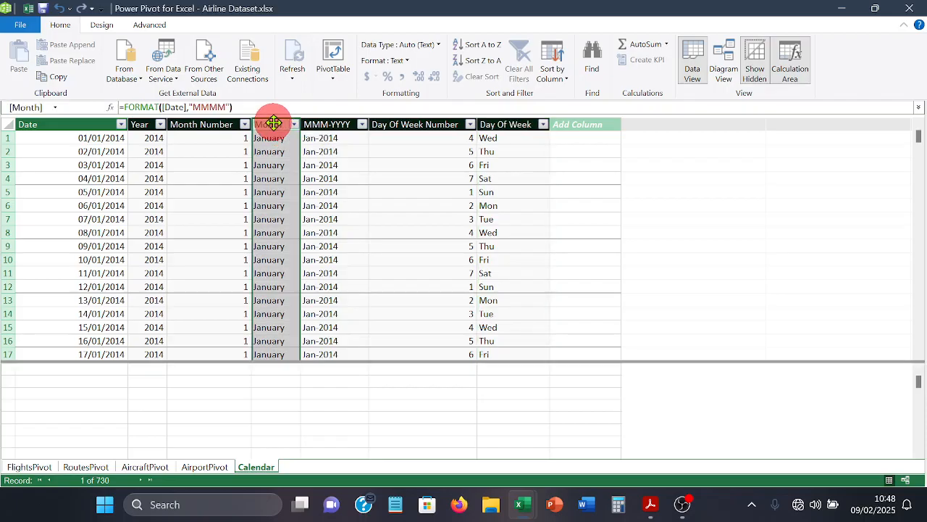
left_click(221, 108)
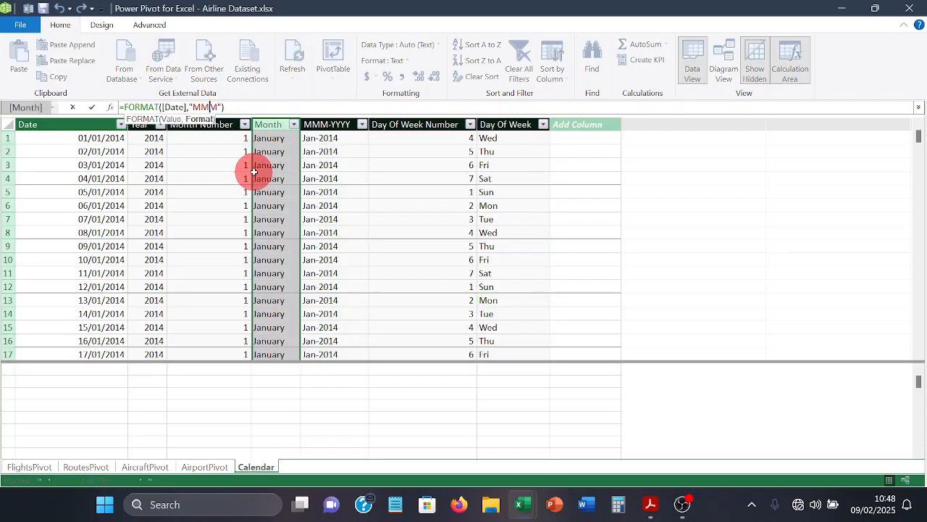
key("Return")
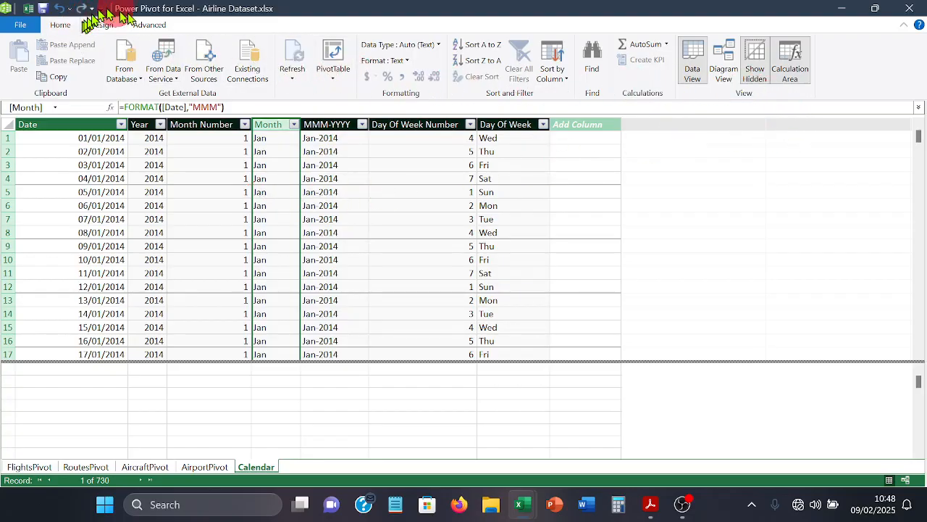
Show the data model as a diagram and move the Calendar table into the empty area below the other tables
left_click(724, 73)
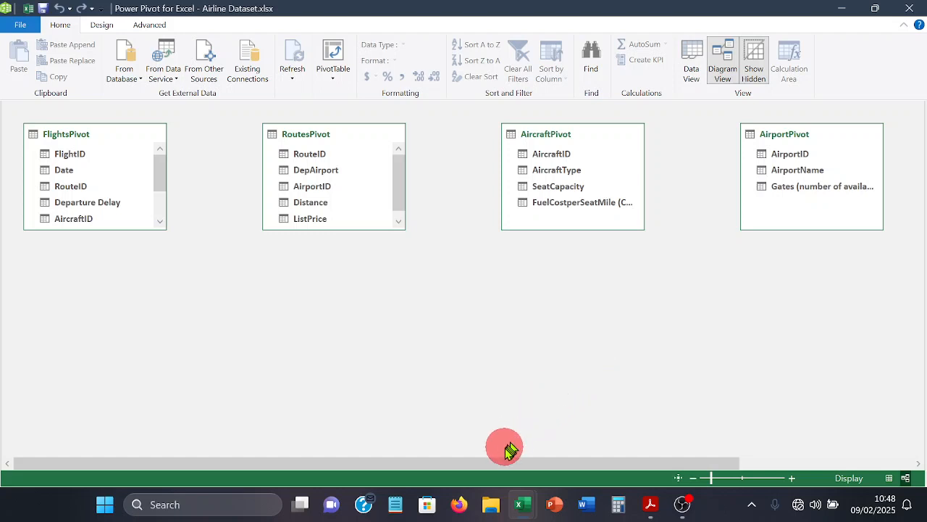
left_click_drag(504, 457, 902, 273)
left_click_drag(869, 141, 218, 290)
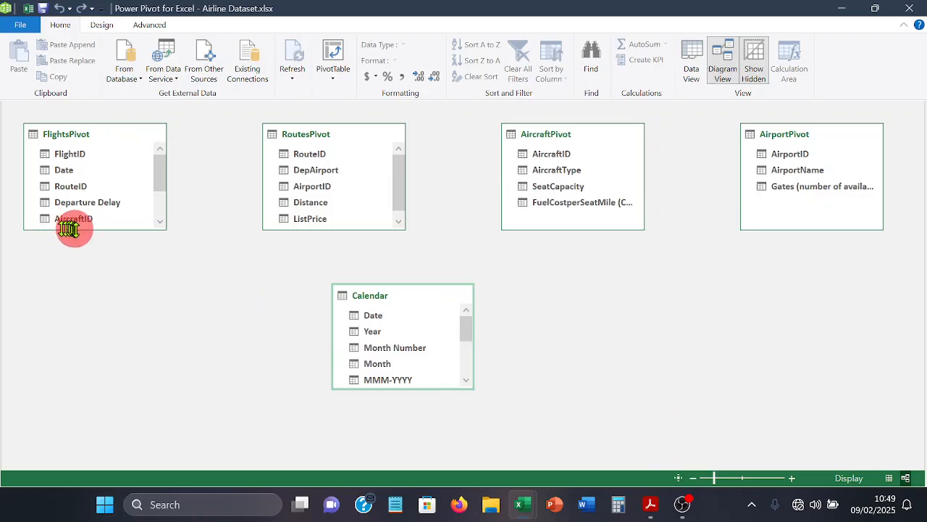
Enlarge the FlightsPivot, RoutesPivot and Calendar table boxes to show more fields, keeping Calendar clear of RoutesPivot
left_click_drag(75, 229, 44, 316)
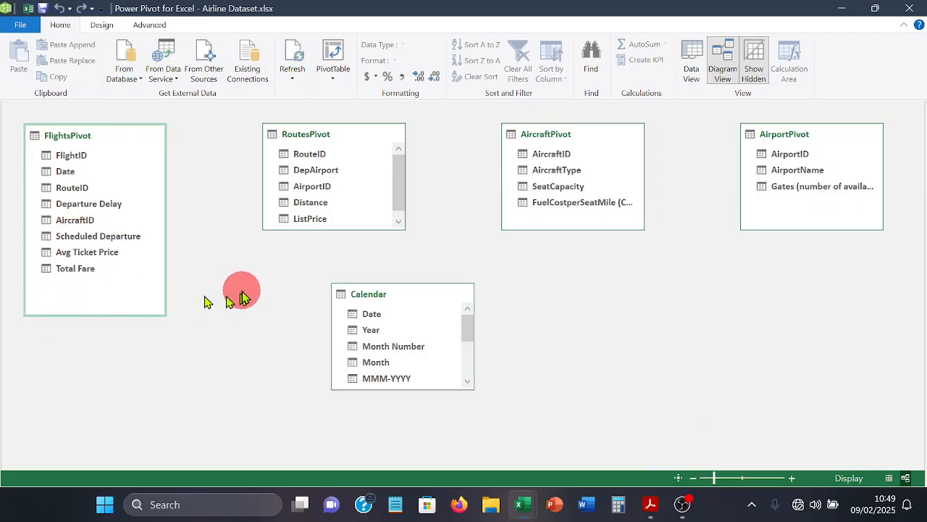
left_click_drag(299, 230, 263, 292)
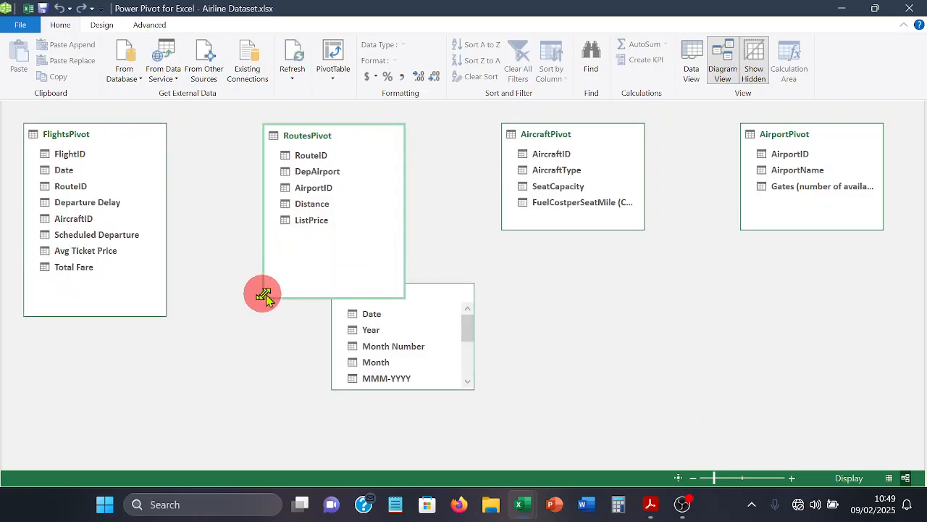
left_click(431, 301)
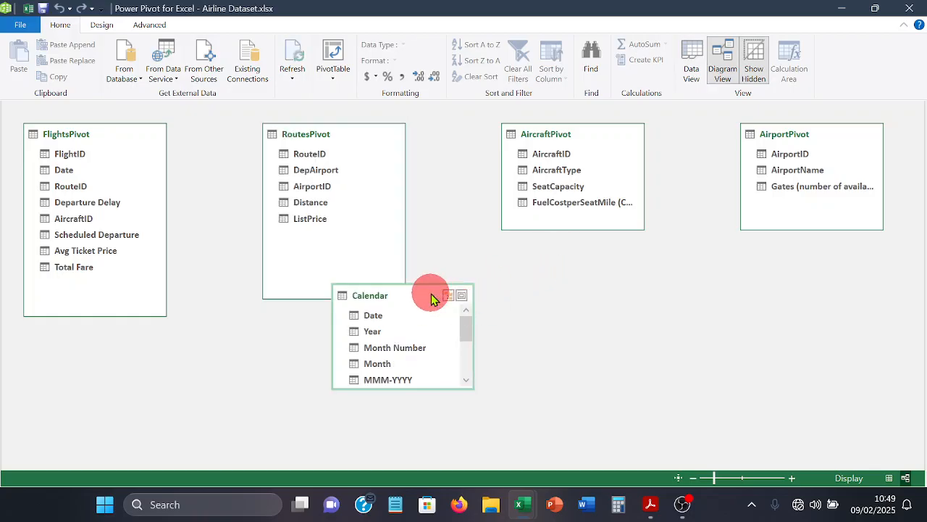
left_click_drag(431, 299, 538, 296)
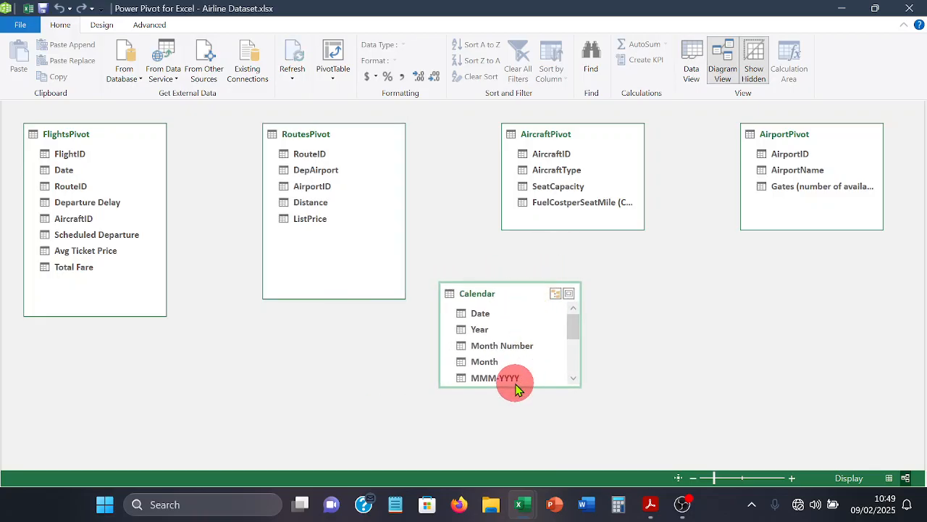
left_click_drag(516, 390, 497, 452)
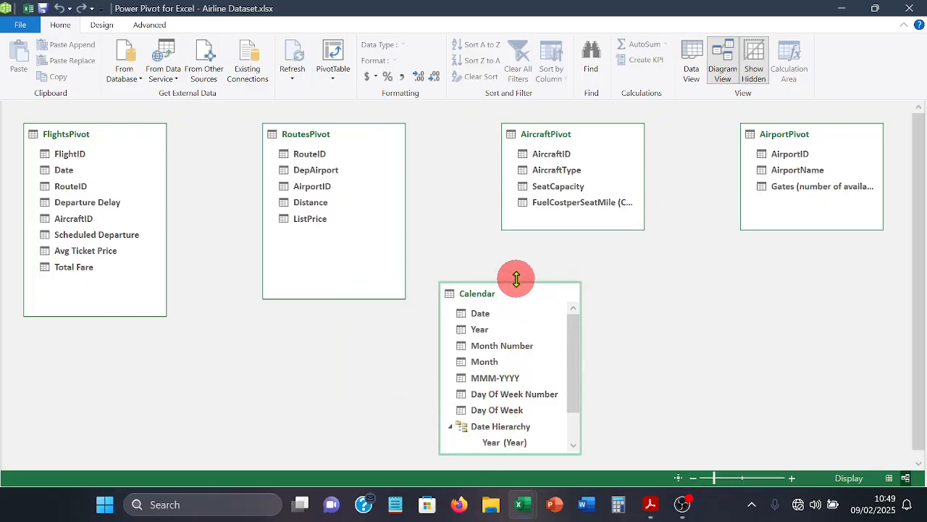
left_click_drag(515, 278, 513, 252)
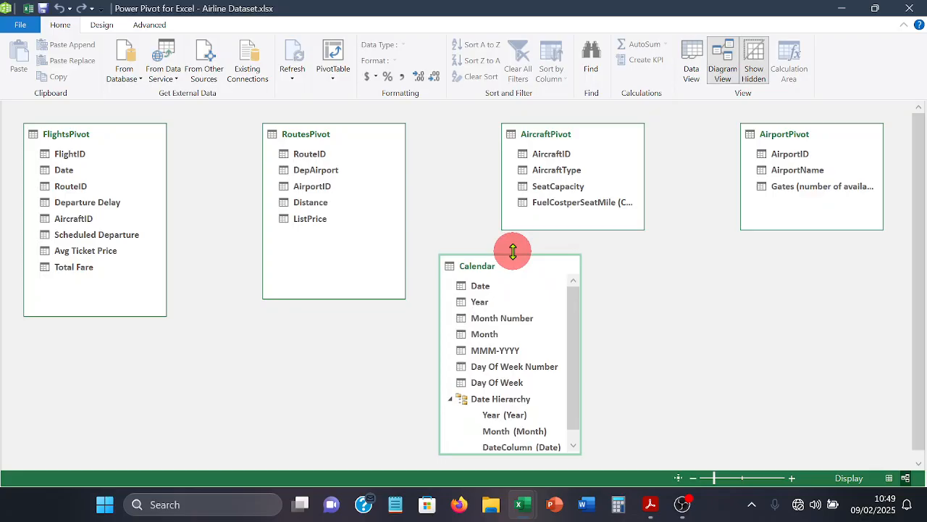
left_click(364, 281)
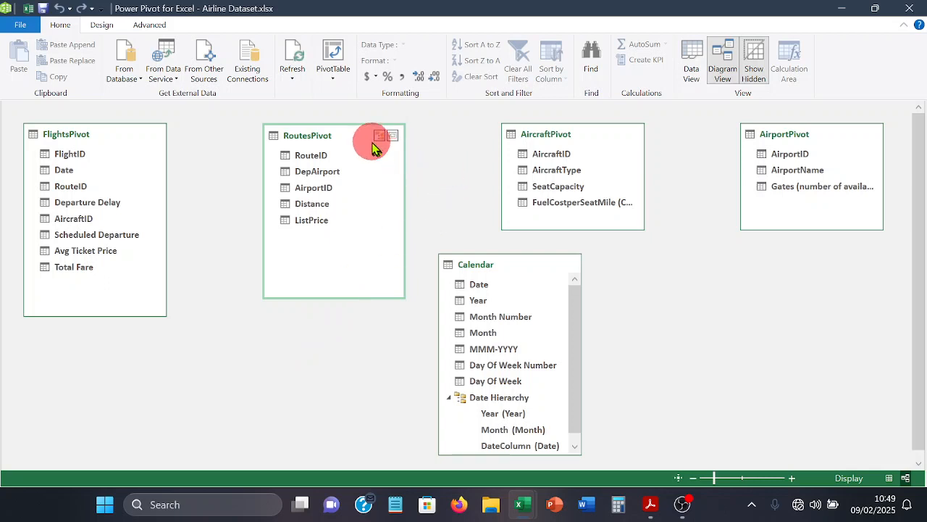
Rearrange the diagram so RoutesPivot sits left of FlightsPivot, with AircraftPivot shifted farther right
left_click_drag(366, 139, 237, 243)
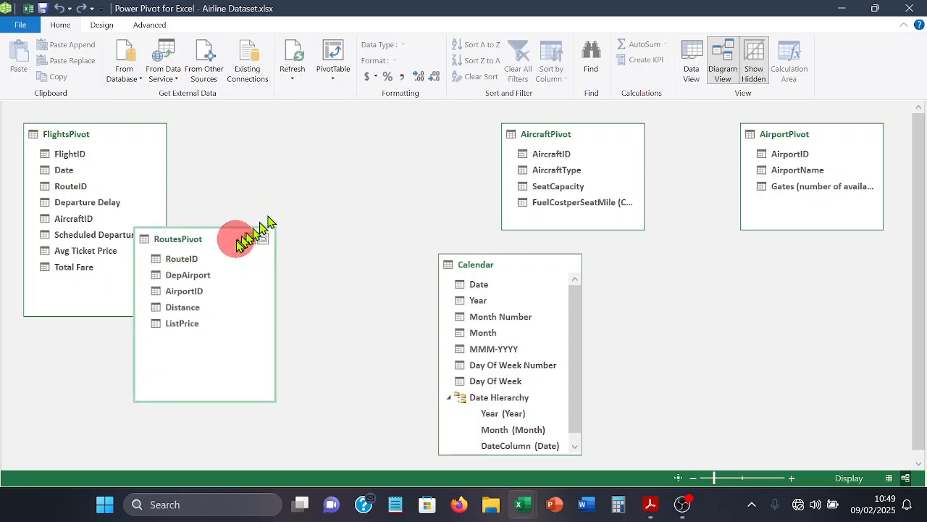
left_click(86, 137)
left_click_drag(86, 137, 371, 139)
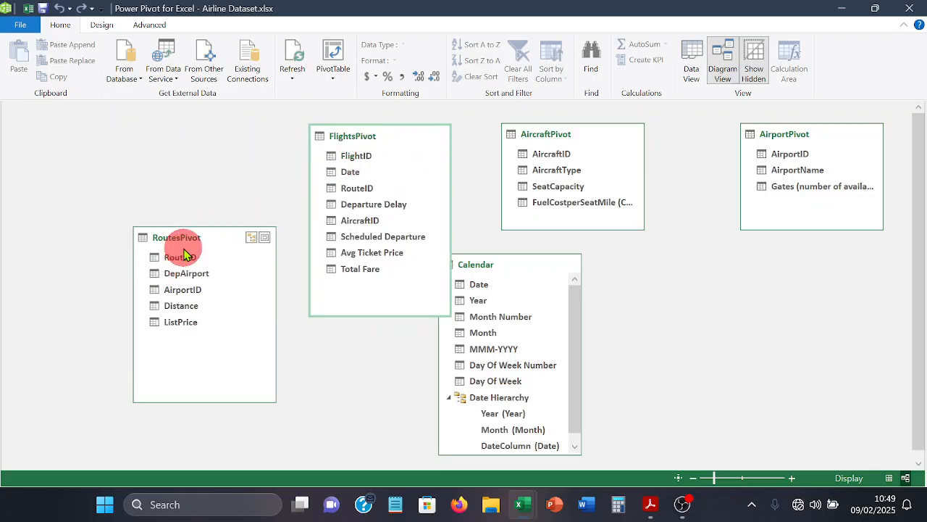
left_click_drag(187, 248, 179, 235)
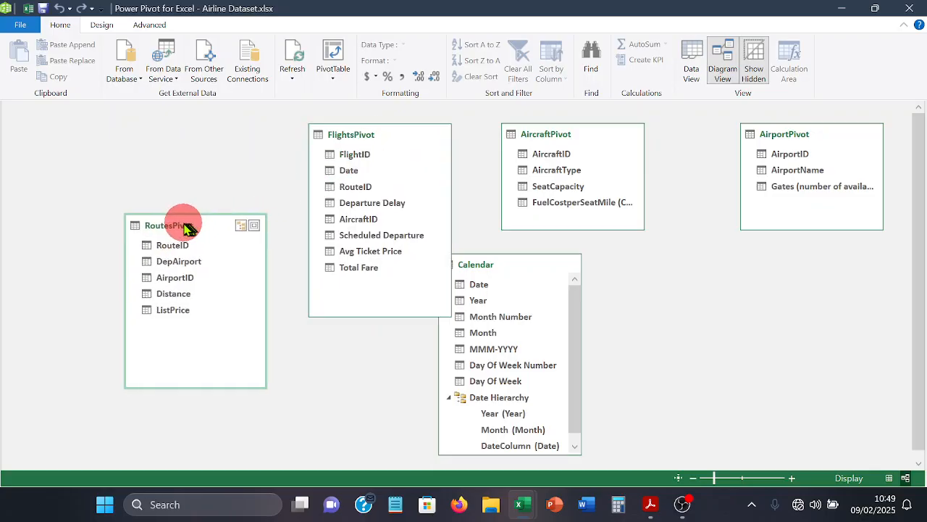
left_click_drag(588, 140, 618, 160)
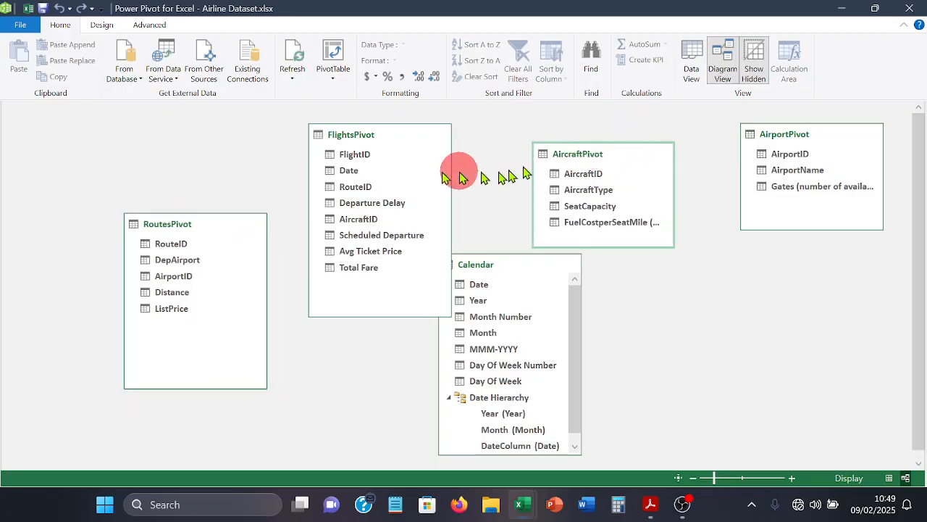
left_click(204, 230)
left_click_drag(203, 231, 215, 141)
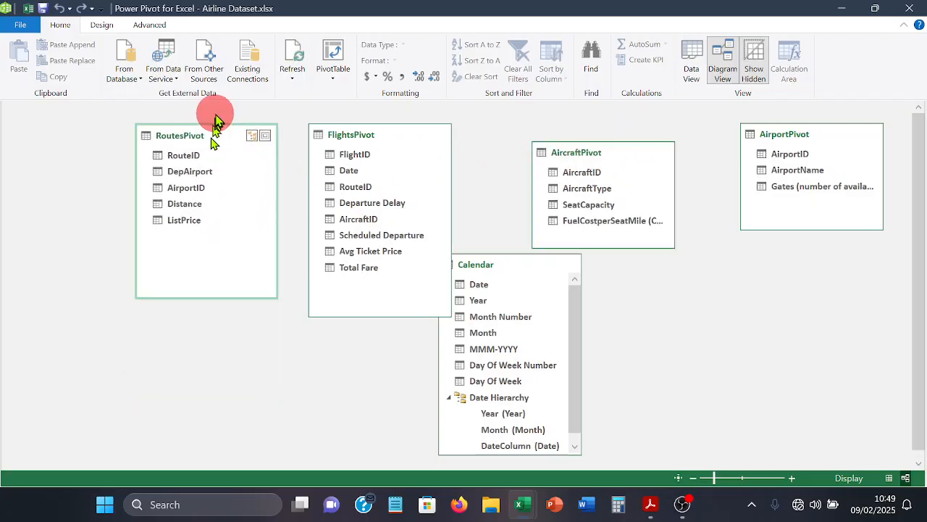
Shorten the RoutesPivot table box and place the Calendar table directly beneath it
left_click(538, 293)
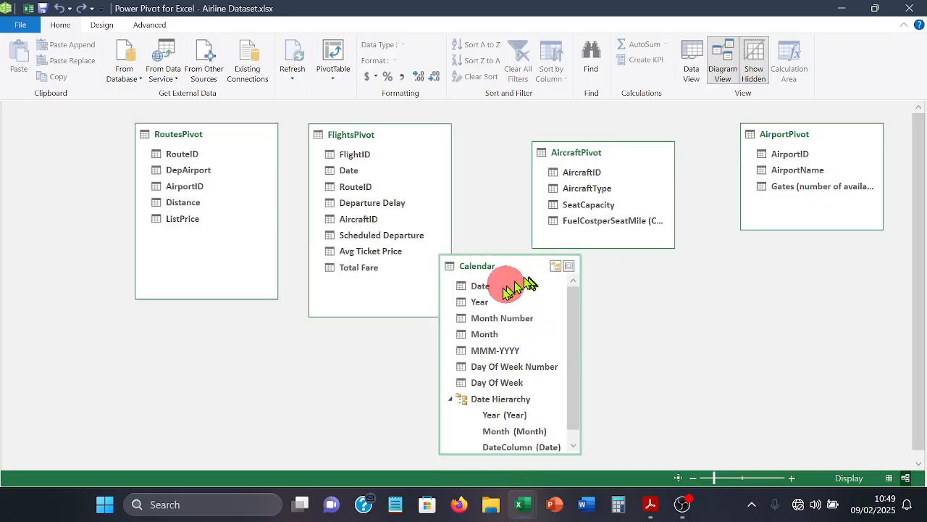
left_click_drag(519, 271, 335, 325)
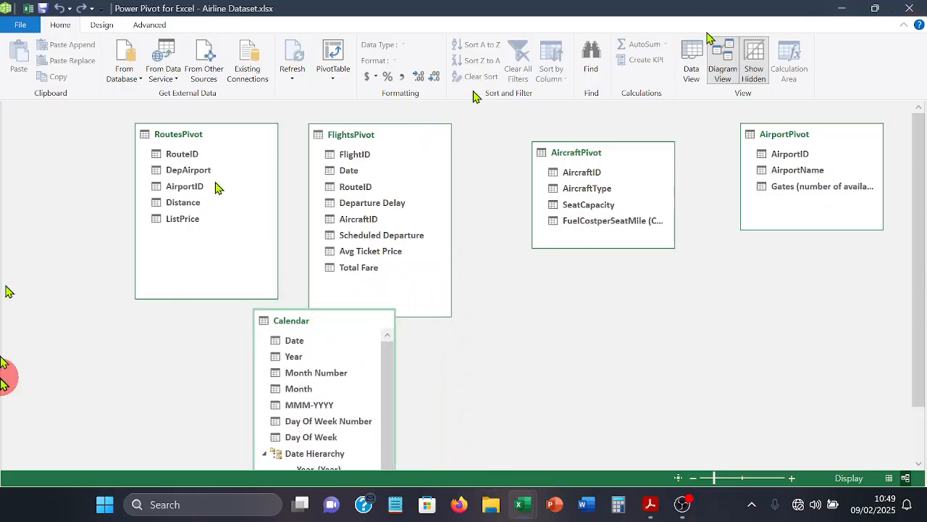
left_click(177, 279)
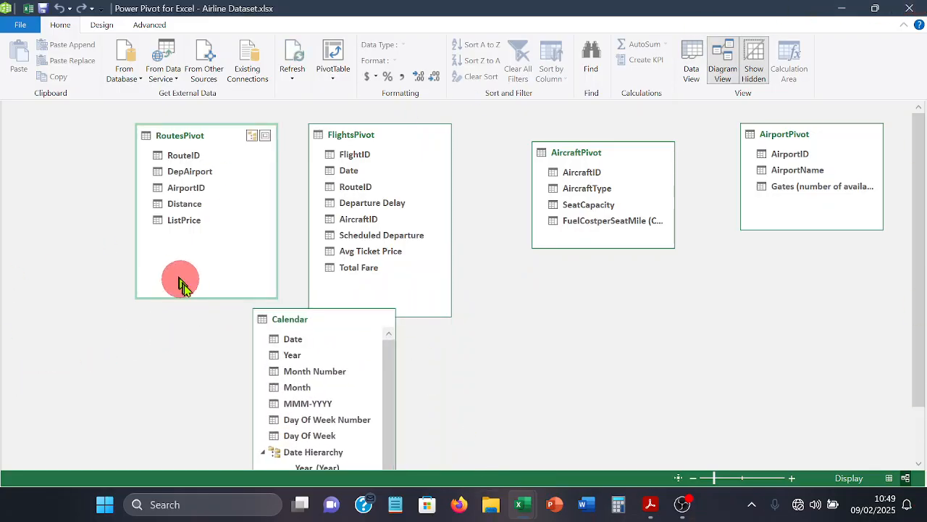
left_click_drag(192, 297, 166, 247)
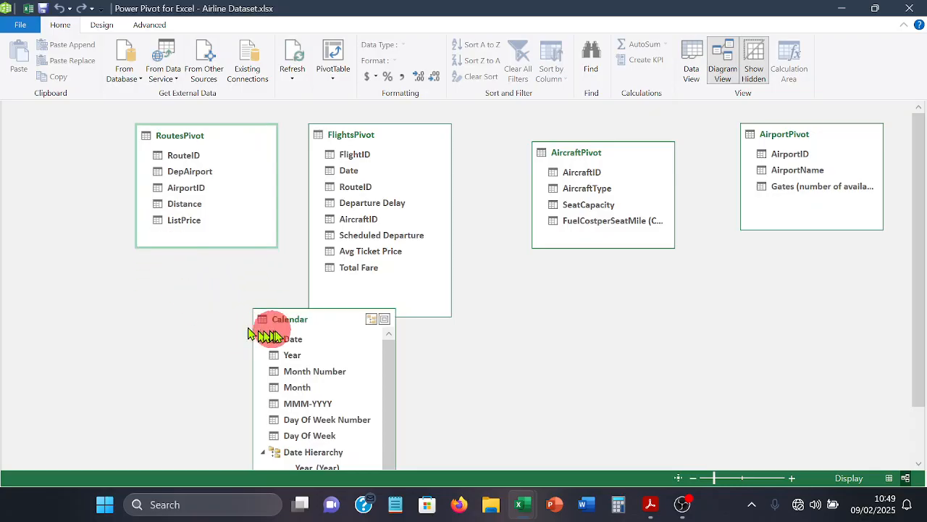
left_click_drag(300, 323, 188, 298)
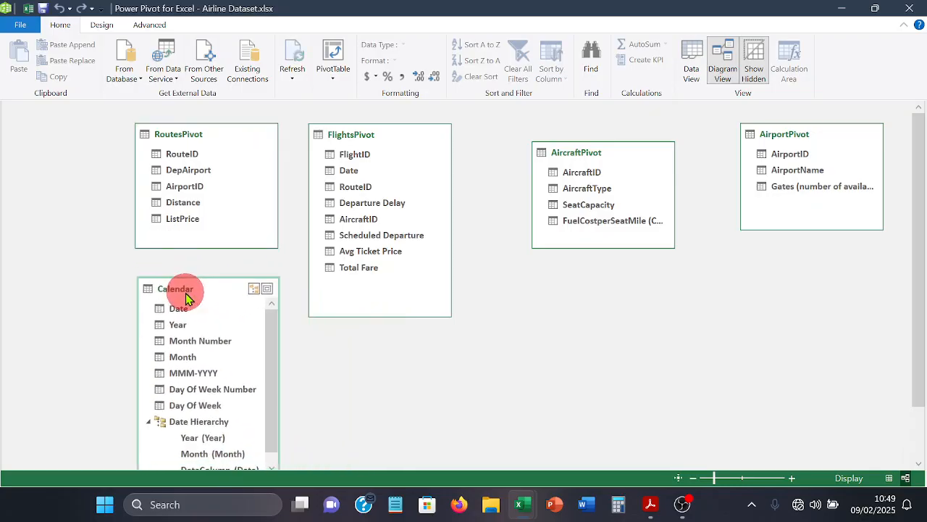
Place AirportPivot beneath AircraftPivot and centre FlightsPivot between the two columns of lookup tables
left_click(765, 219)
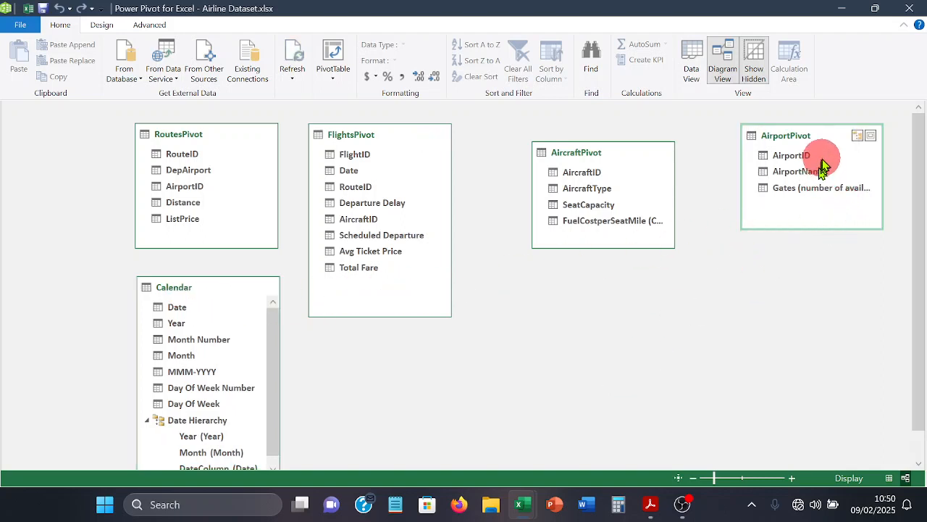
left_click_drag(811, 141, 577, 290)
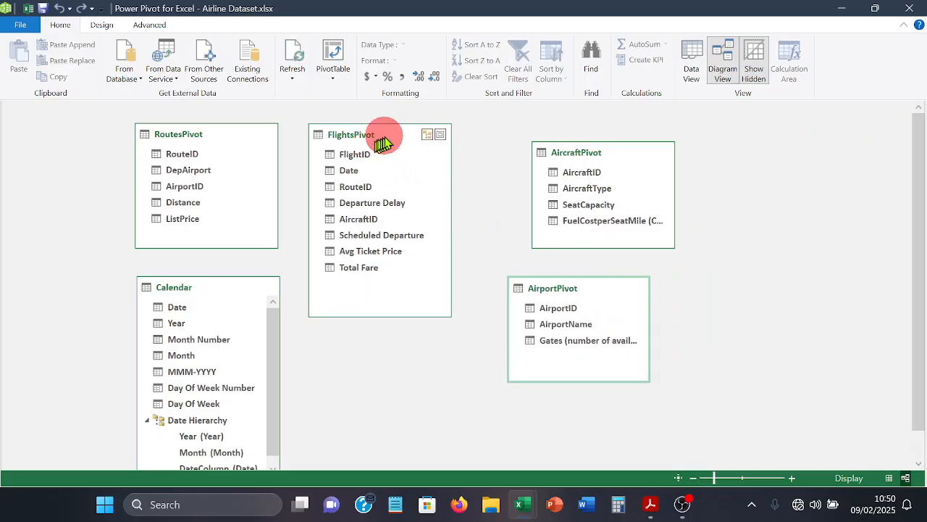
left_click_drag(386, 139, 411, 139)
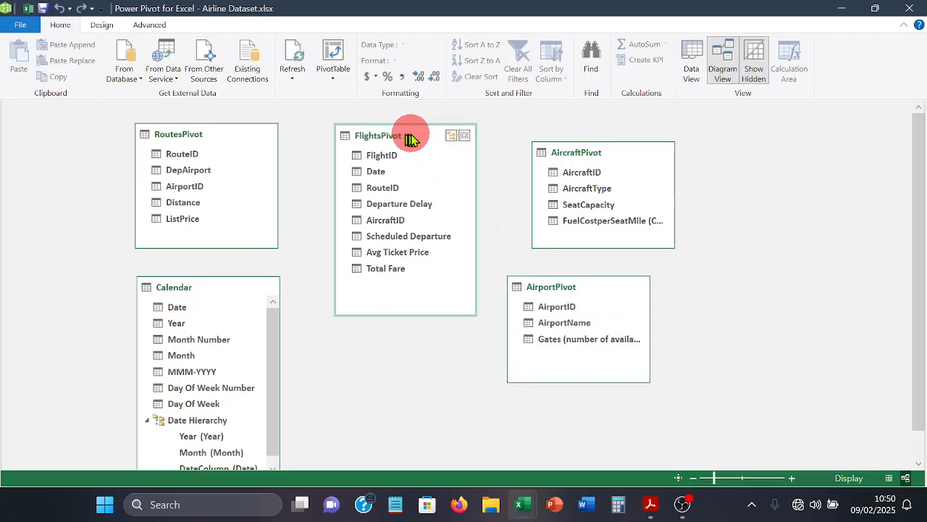
left_click_drag(551, 286, 589, 309)
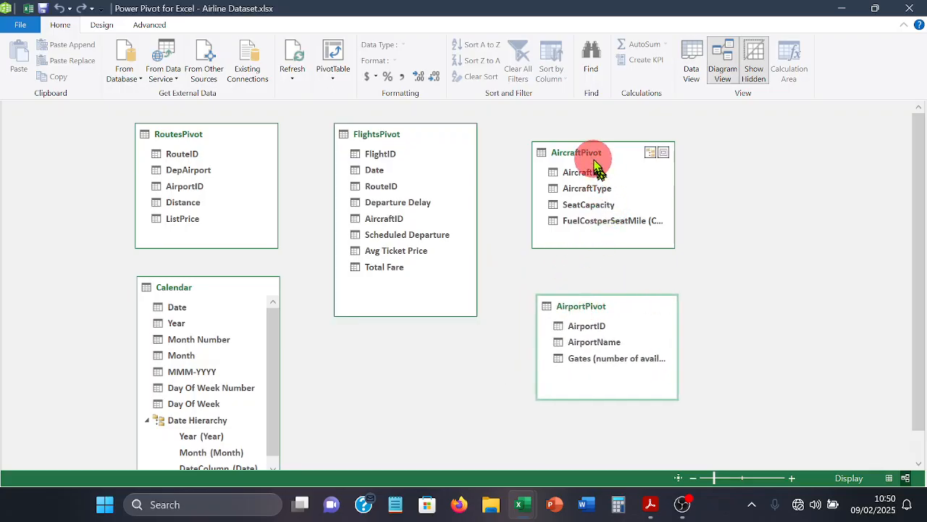
left_click_drag(595, 154, 584, 134)
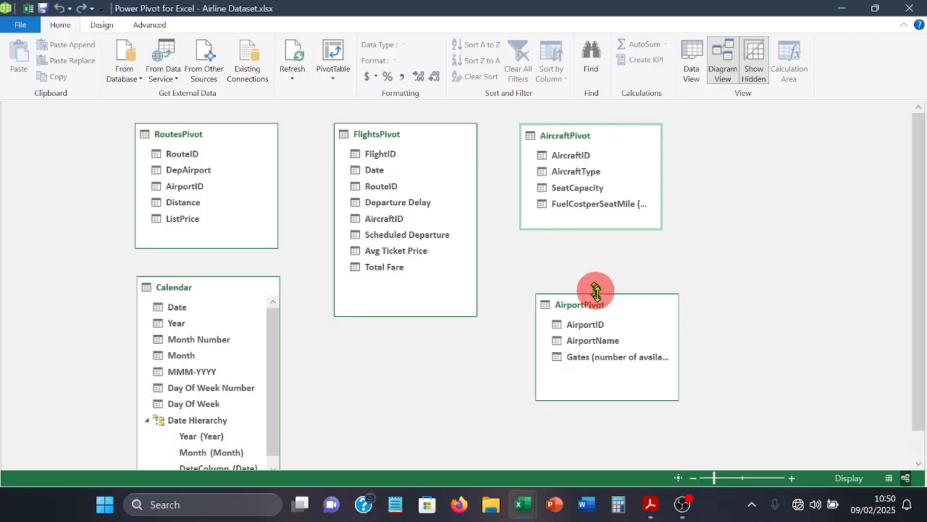
left_click_drag(601, 309, 592, 298)
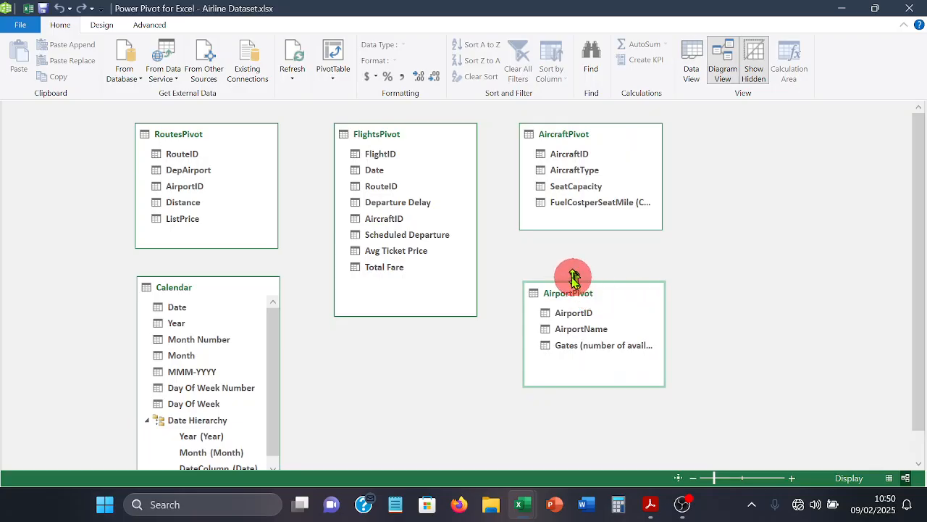
left_click_drag(420, 145, 426, 192)
left_click_drag(425, 197, 420, 202)
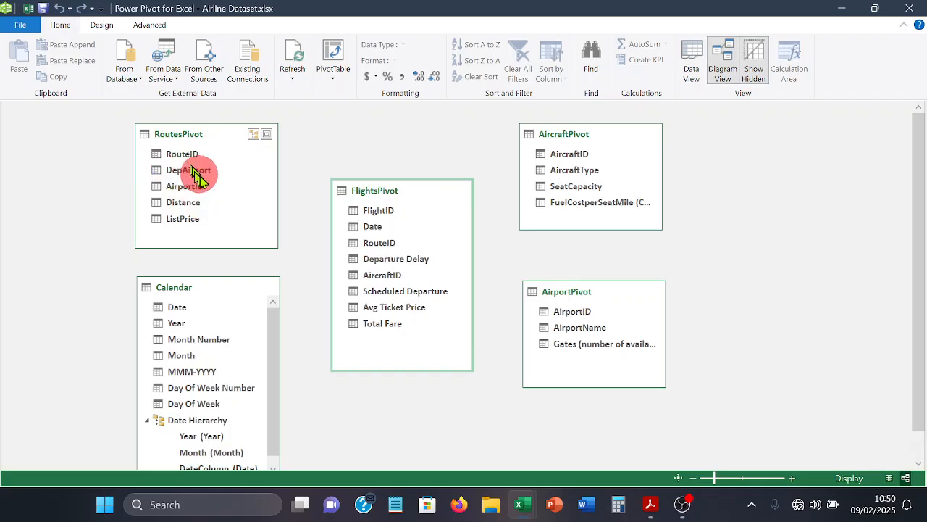
Create a relationship between FlightsPivot and RoutesPivot on the RouteID field
left_click_drag(205, 186, 380, 221)
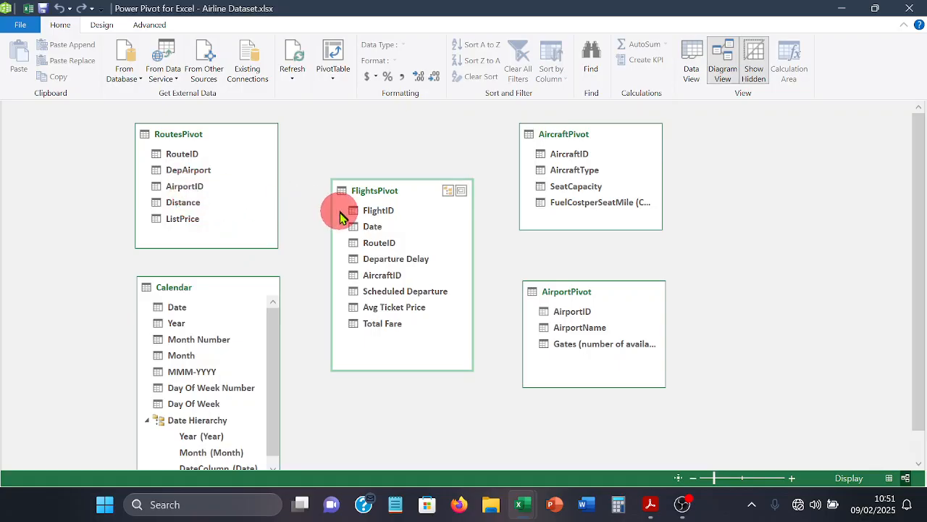
left_click_drag(377, 231, 181, 165)
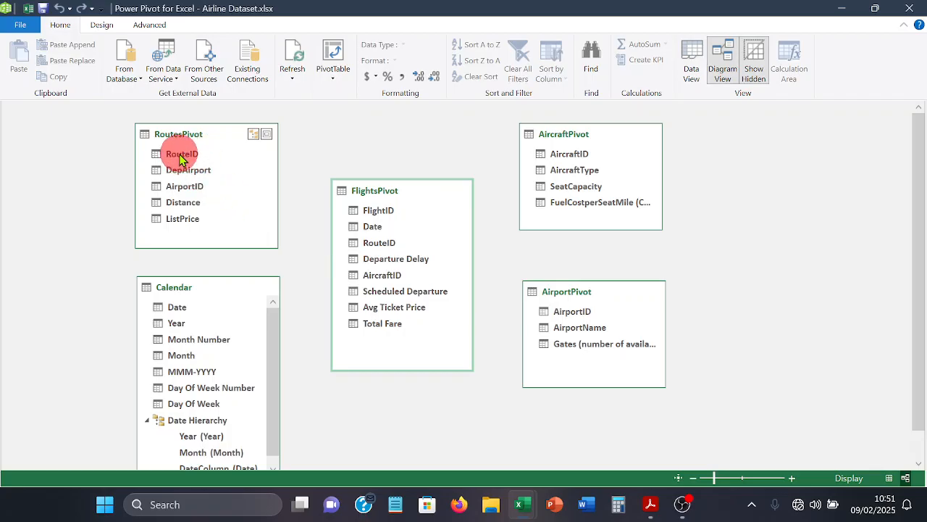
left_click_drag(181, 160, 383, 250)
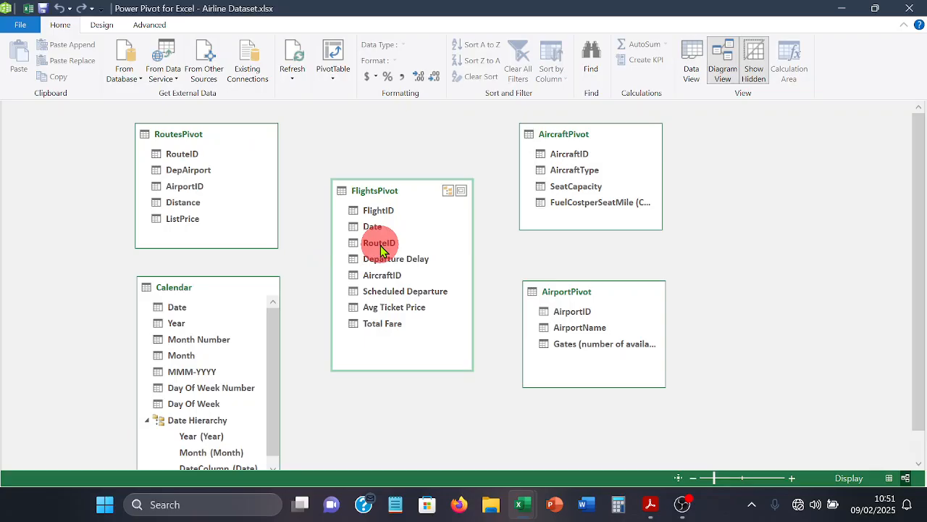
left_click_drag(382, 250, 190, 155)
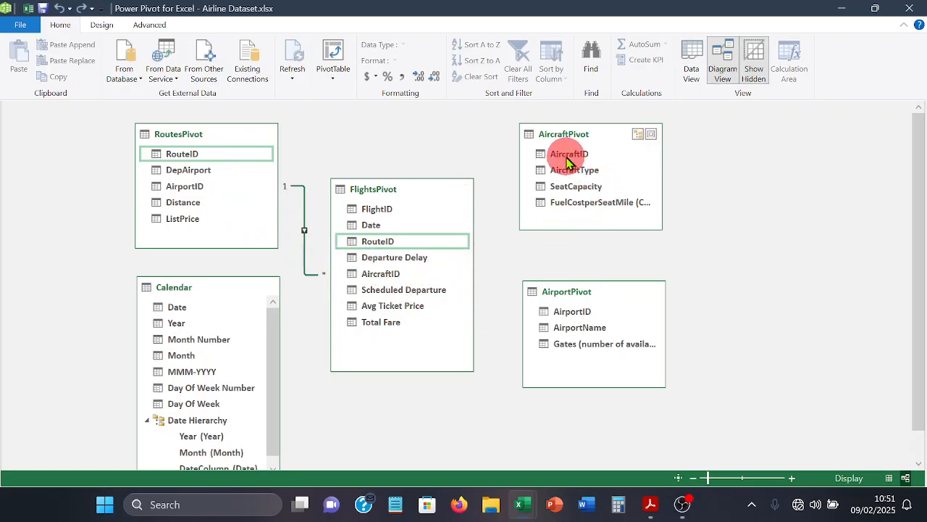
Create relationships from FlightsPivot to AircraftPivot on AircraftID and to the Calendar table on Date
left_click_drag(566, 161, 402, 281)
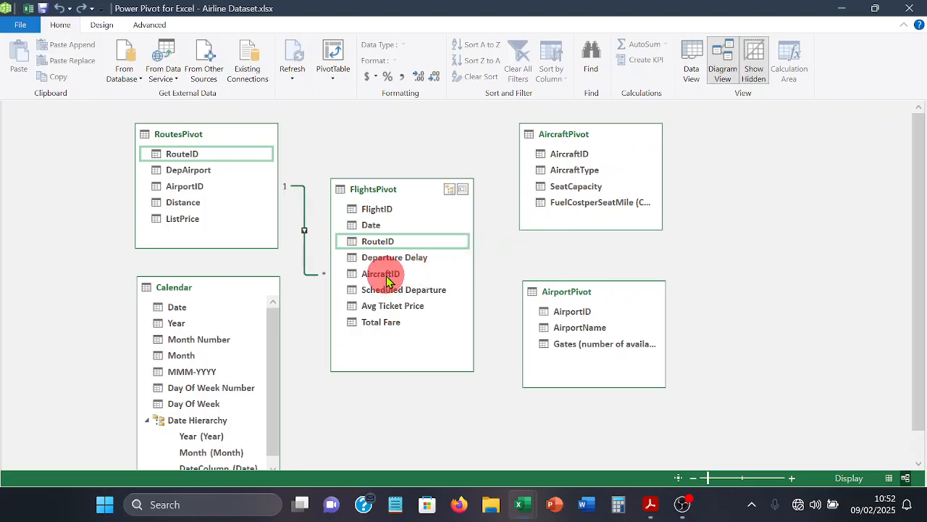
left_click_drag(551, 190, 531, 155)
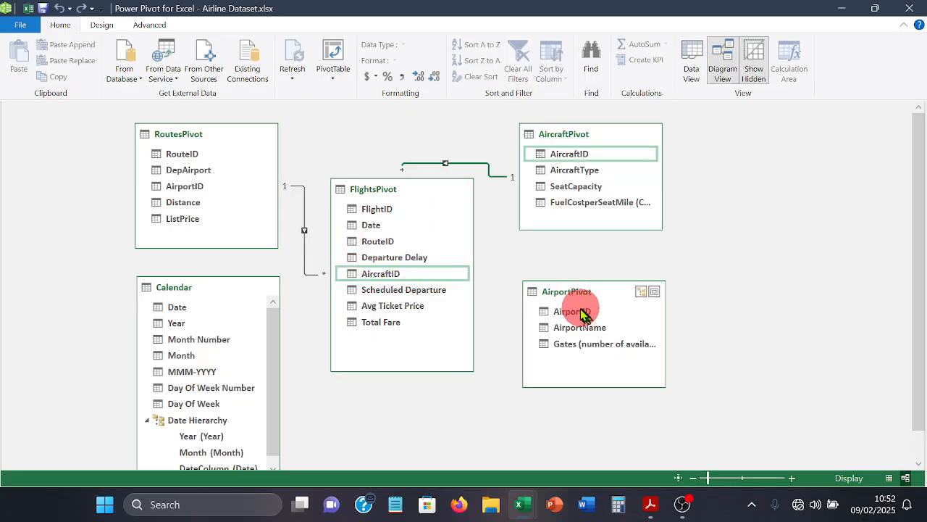
left_click_drag(569, 311, 382, 237)
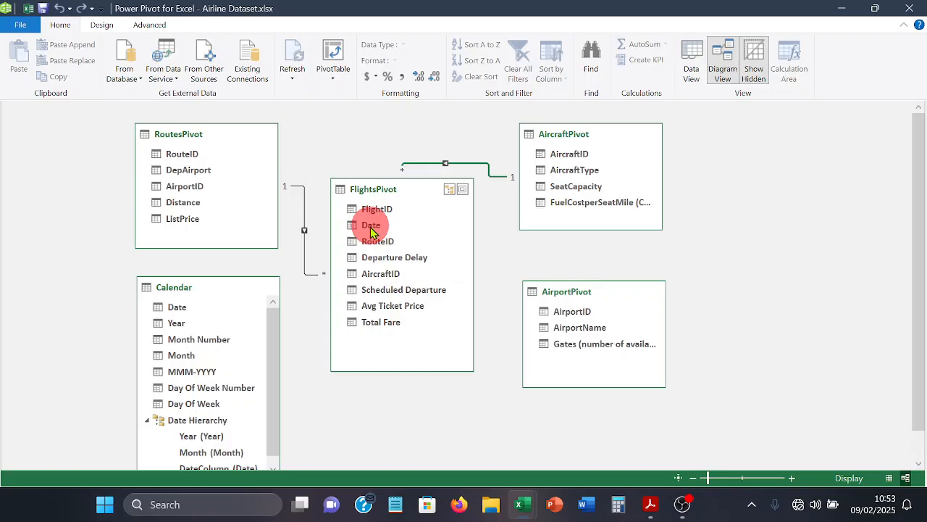
left_click_drag(371, 231, 174, 305)
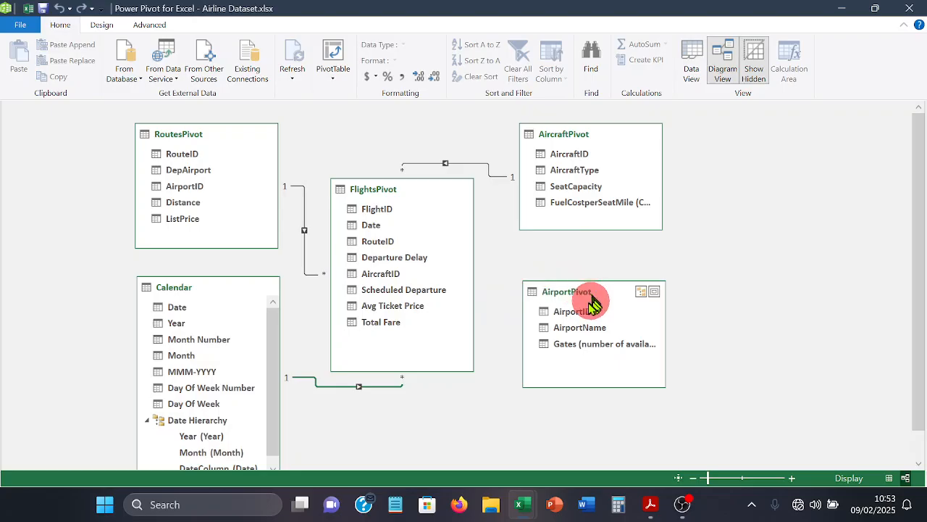
Swap the diagram positions of RoutesPivot and AircraftPivot so that RoutesPivot sits directly above AirportPivot
left_click_drag(584, 310, 281, 152)
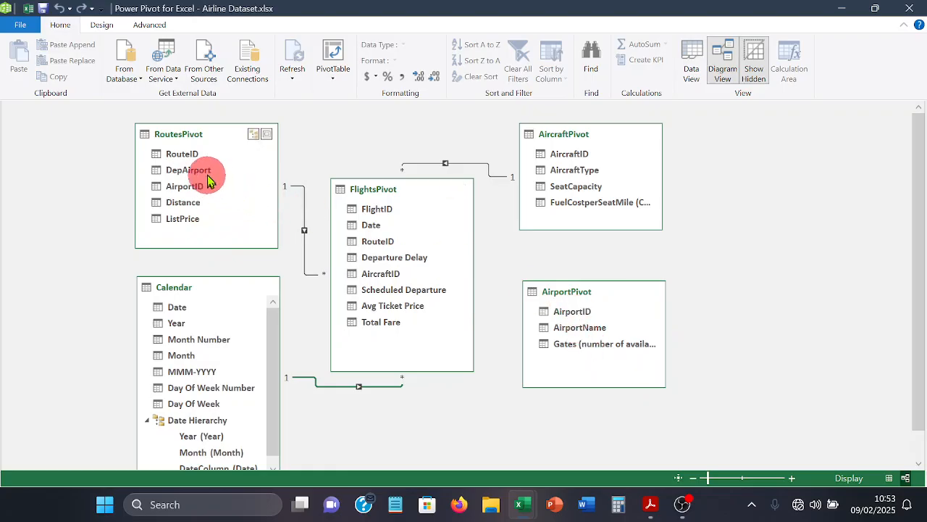
left_click_drag(182, 143, 789, 185)
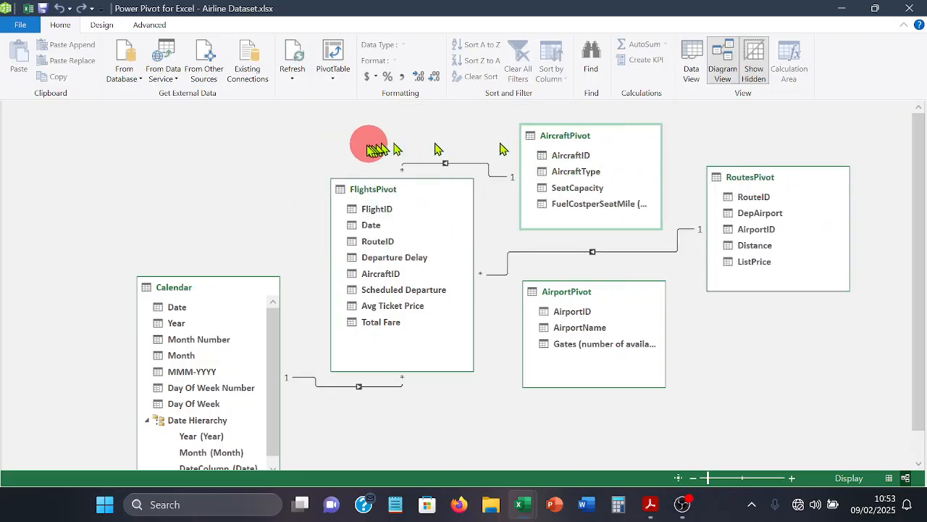
left_click_drag(588, 134, 190, 134)
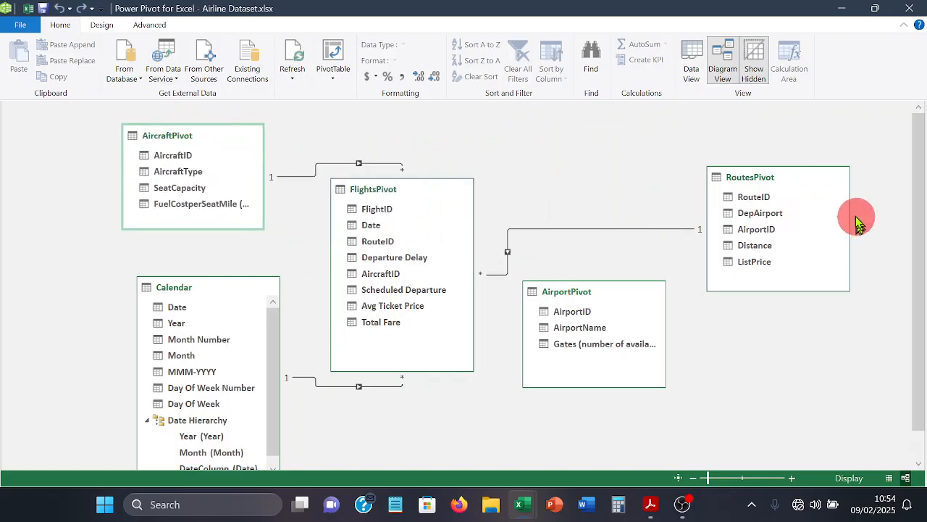
left_click(802, 190)
left_click_drag(797, 189, 614, 138)
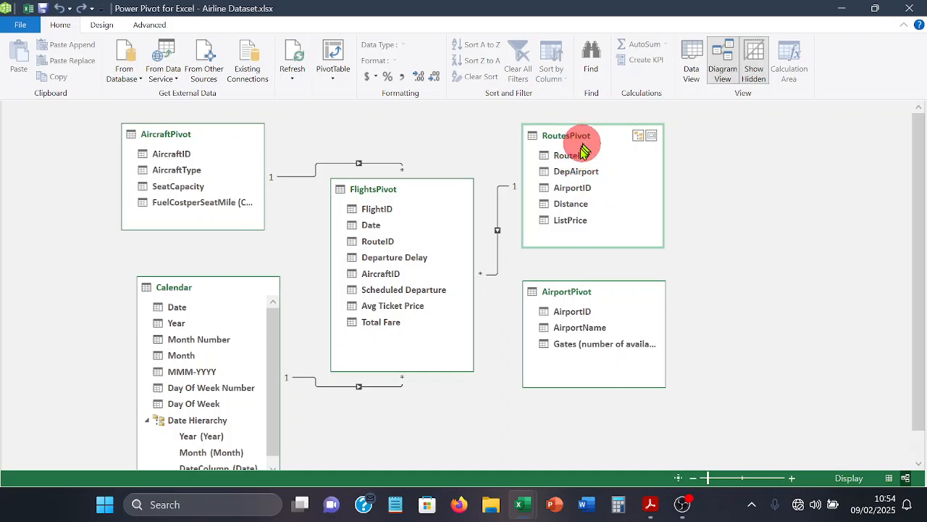
Try relating AirportPivot to RoutesPivot by linking from AirportPivot's AirportID field, and review the relationship's settings without changing them
left_click(567, 314)
left_click_drag(567, 312, 586, 187)
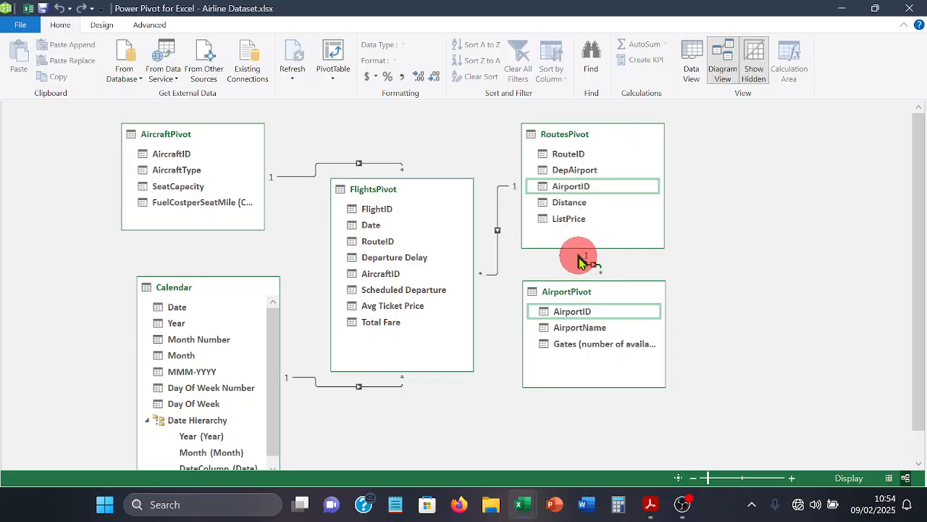
left_click(590, 264)
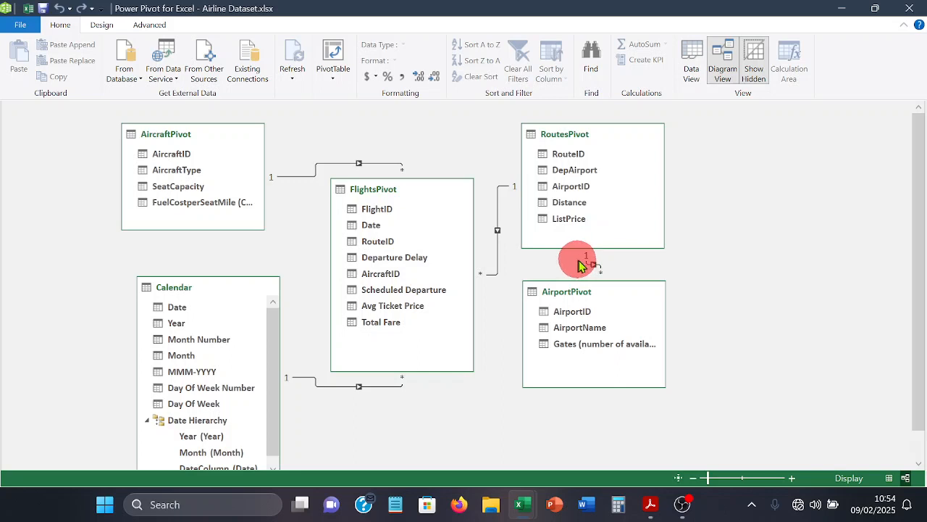
right_click(591, 264)
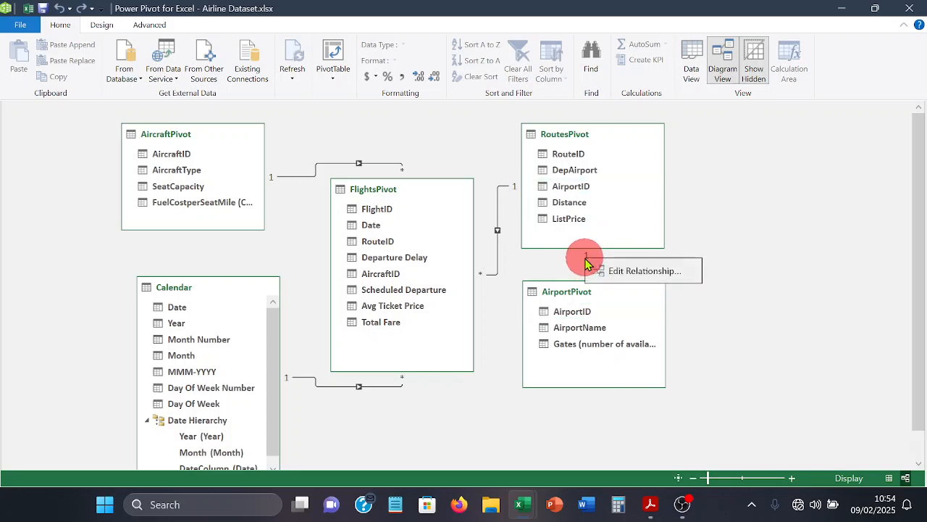
left_click(663, 275)
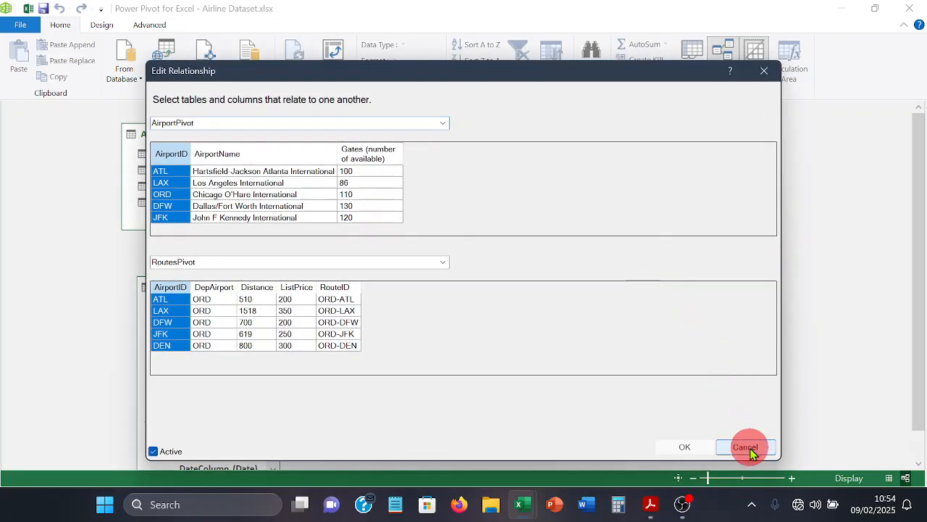
left_click(747, 446)
Delete the relationship between RoutesPivot and AirportPivot and recreate it from RoutesPivot's AirportID to AirportPivot's AirportID
left_click_drag(613, 288, 615, 310)
left_click(602, 286)
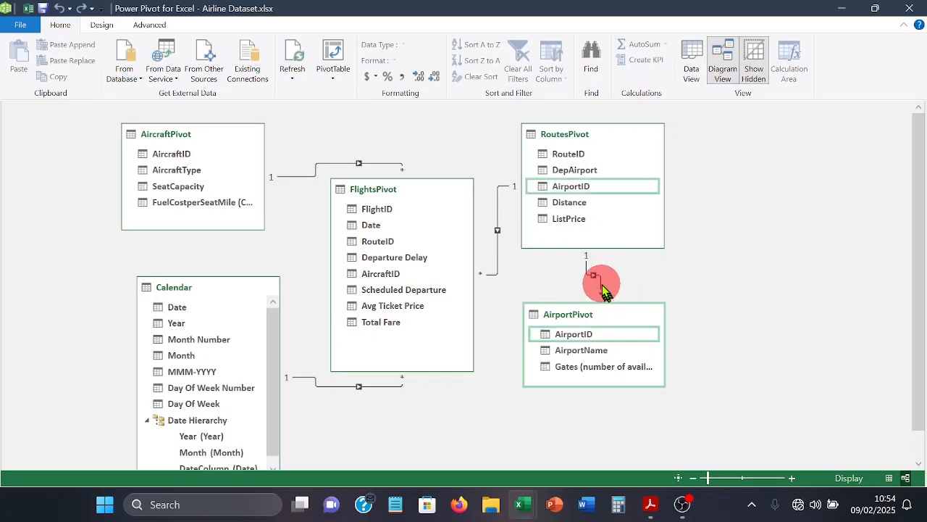
right_click(601, 287)
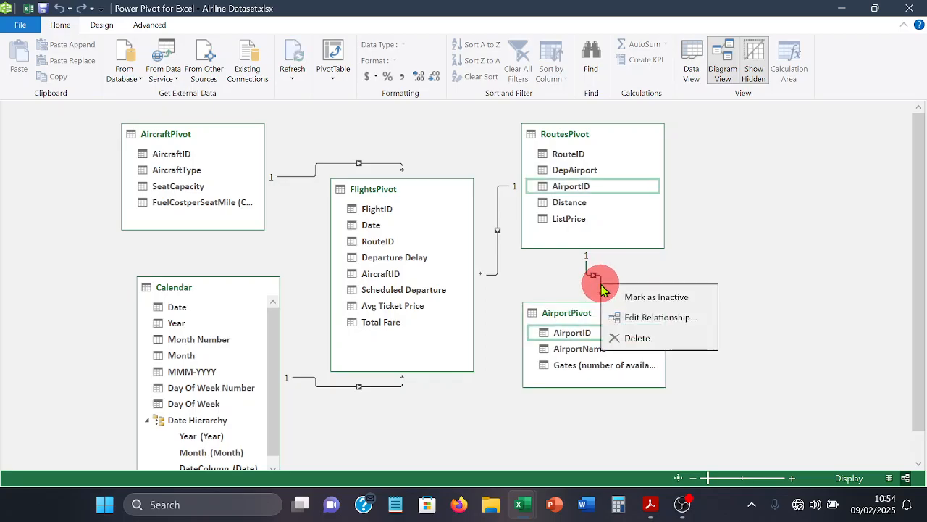
left_click(641, 336)
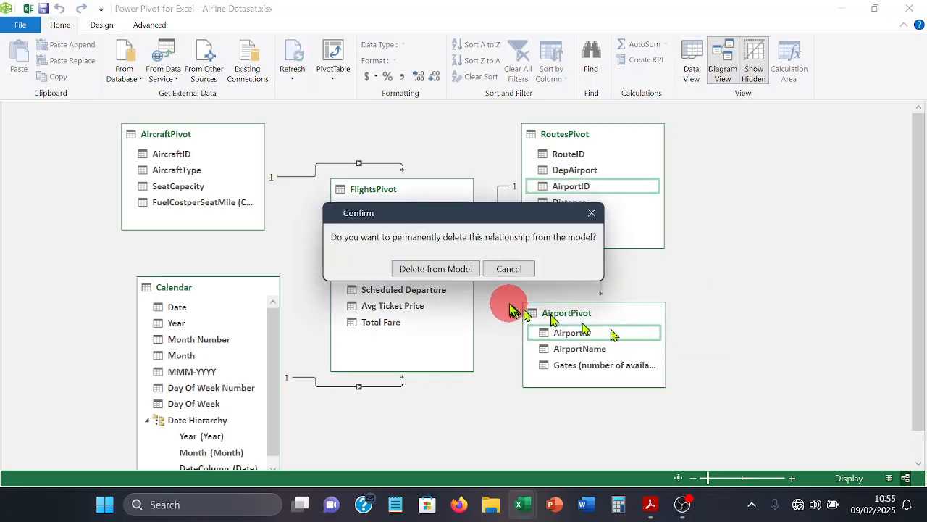
left_click(455, 269)
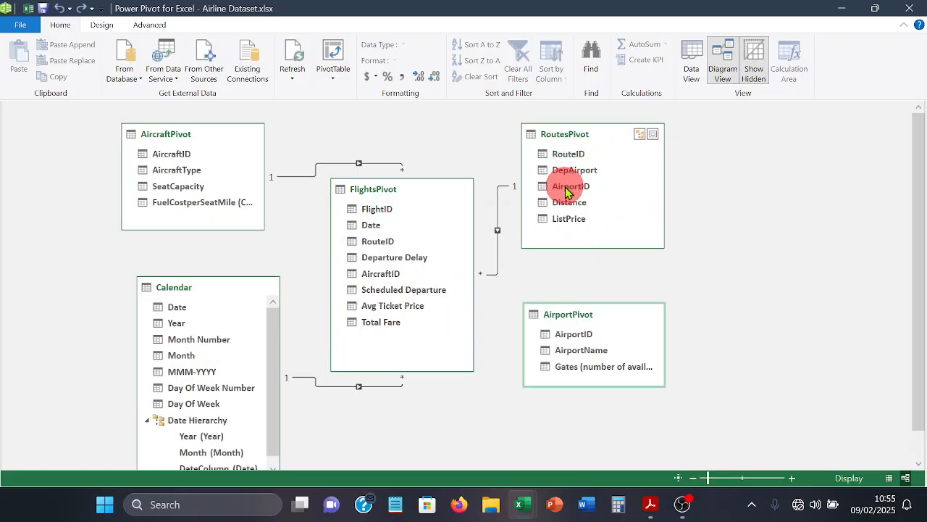
left_click_drag(568, 192, 581, 337)
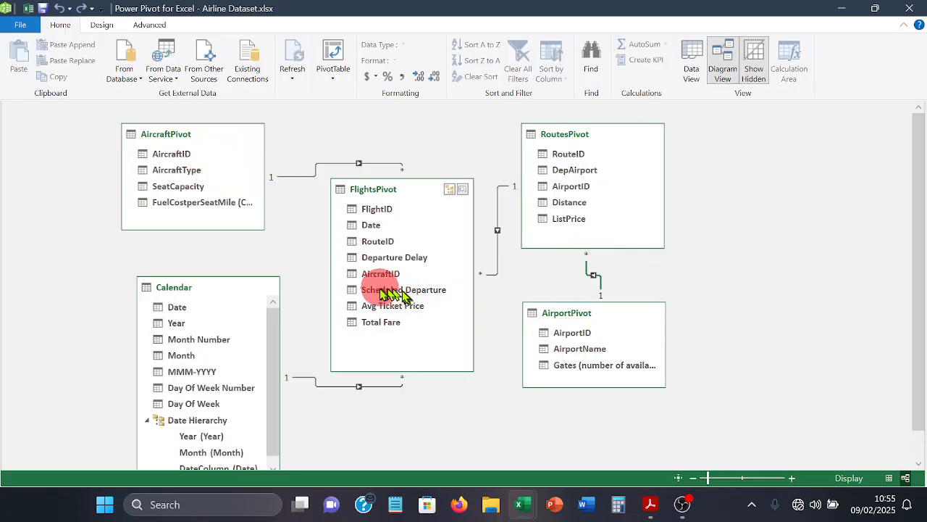
Arrange Calendar beneath AircraftPivot, resized to fit its Date Hierarchy fields, and move FlightsPivot slightly lower between the table columns
left_click_drag(236, 293, 213, 277)
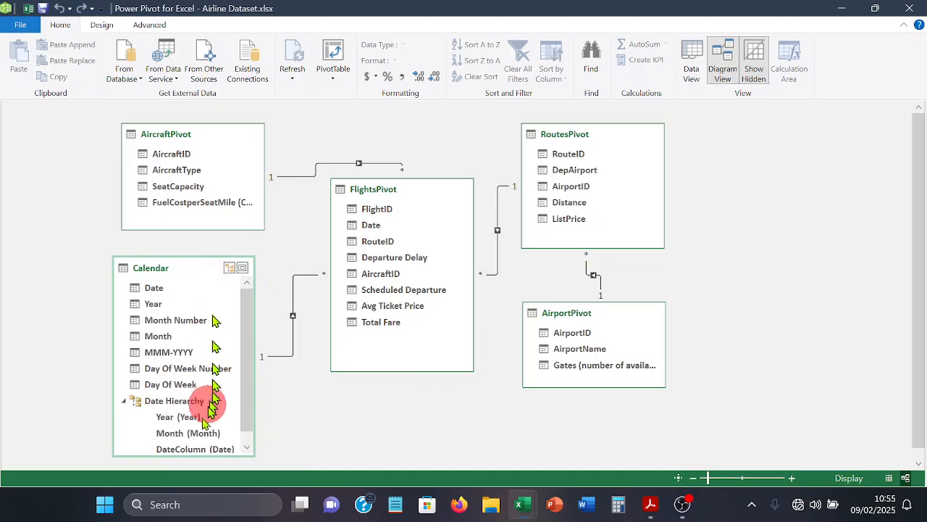
left_click_drag(180, 458, 190, 324)
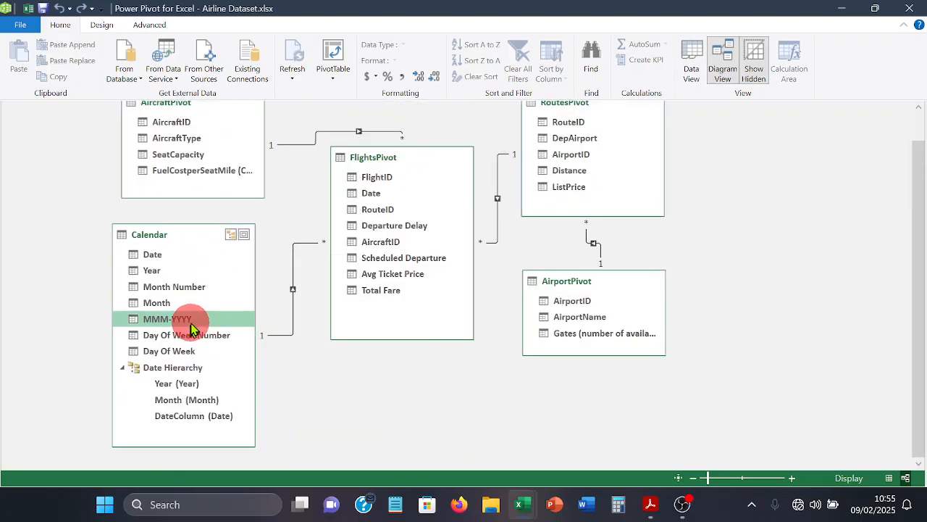
left_click(191, 318)
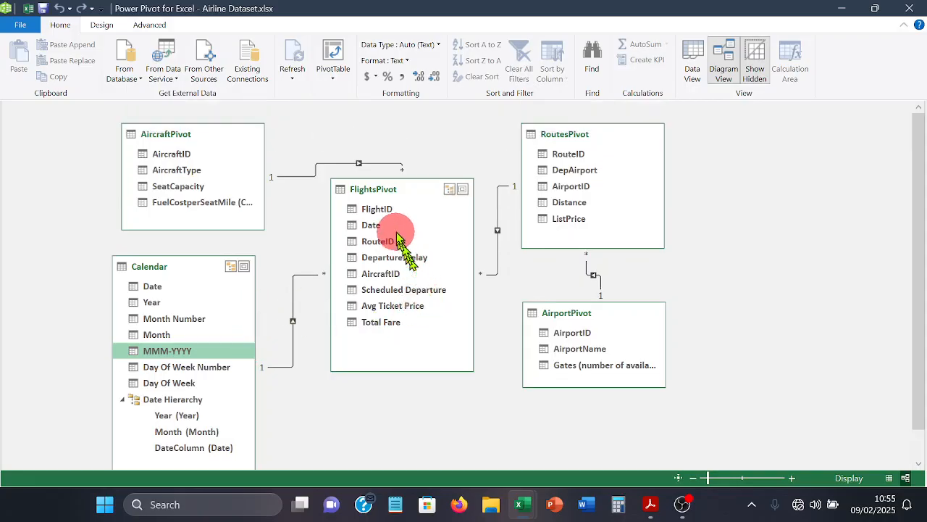
left_click_drag(396, 196, 409, 224)
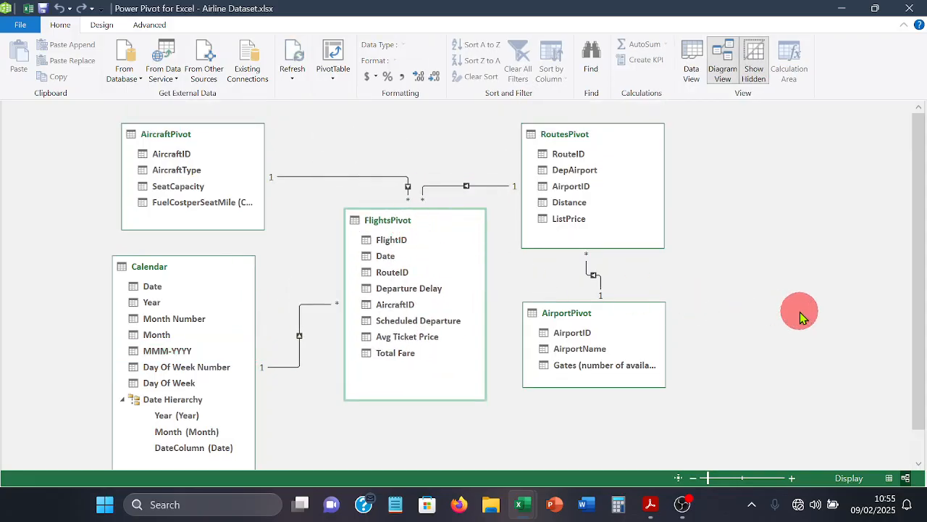
scroll(307, 343, "down", 1)
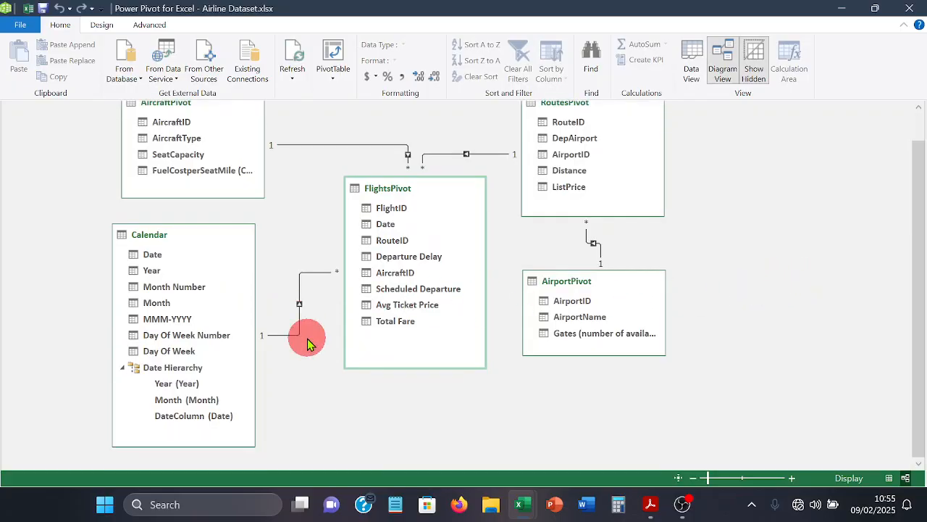
left_click(176, 442)
left_click_drag(175, 444, 175, 326)
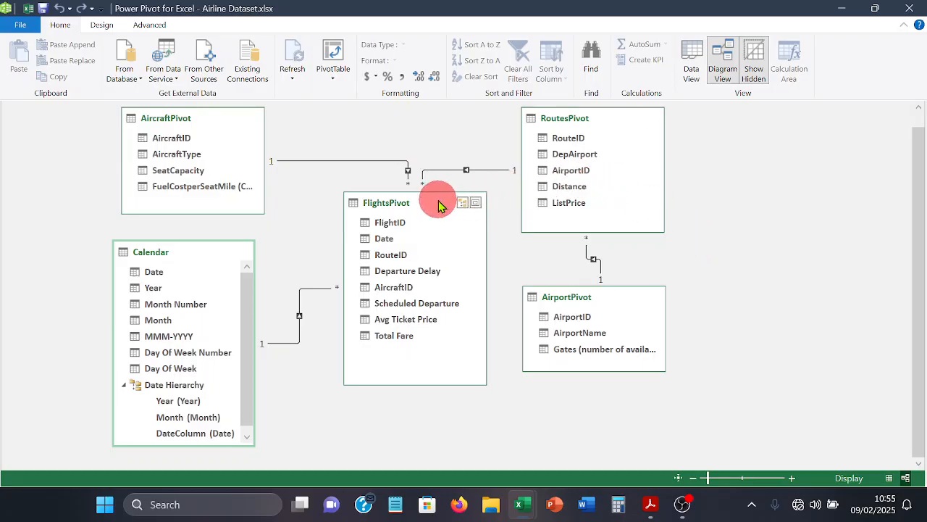
Create a PivotTable from the data model on a new worksheet
left_click(333, 82)
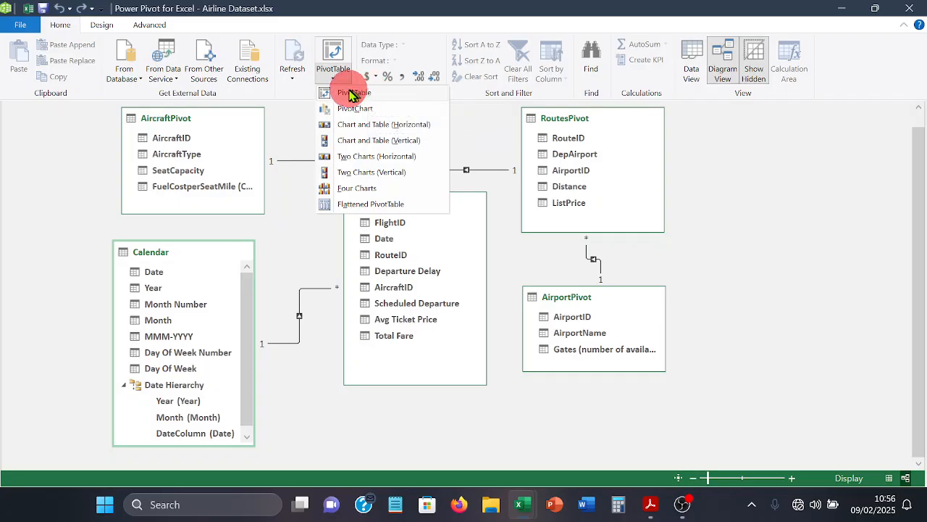
left_click(348, 95)
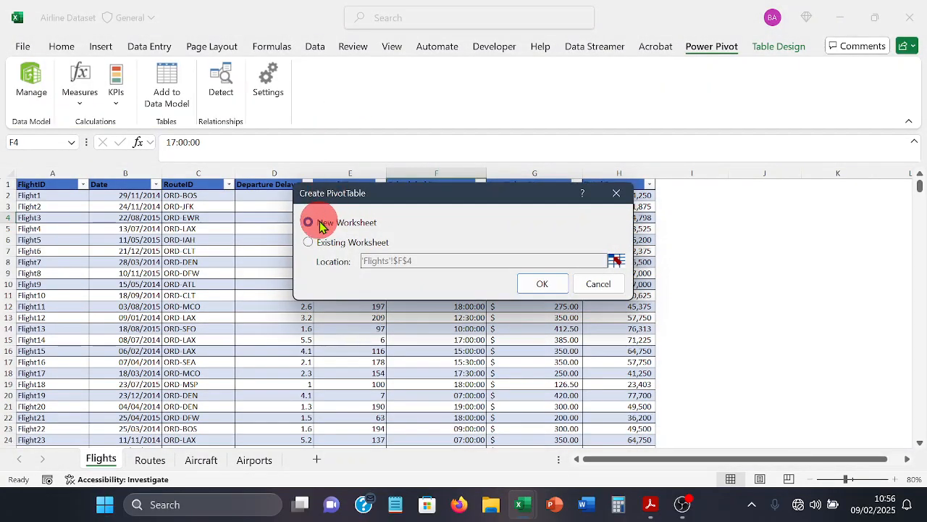
left_click(532, 283)
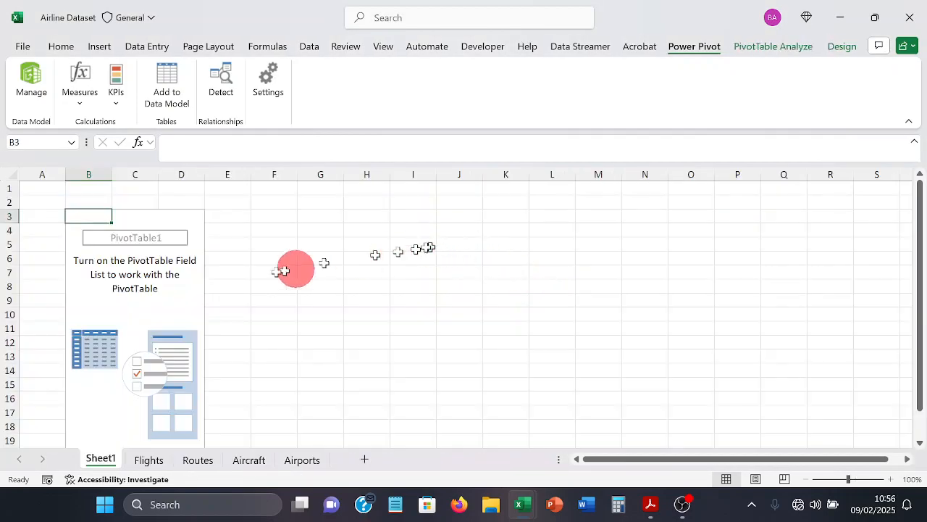
Rename the new PivotTable worksheet as Backend
right_click(94, 455)
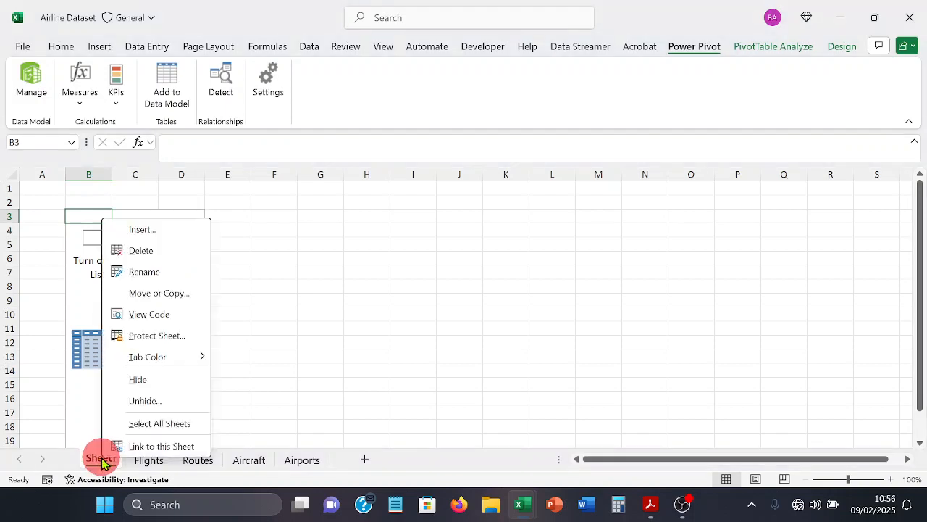
left_click(148, 273)
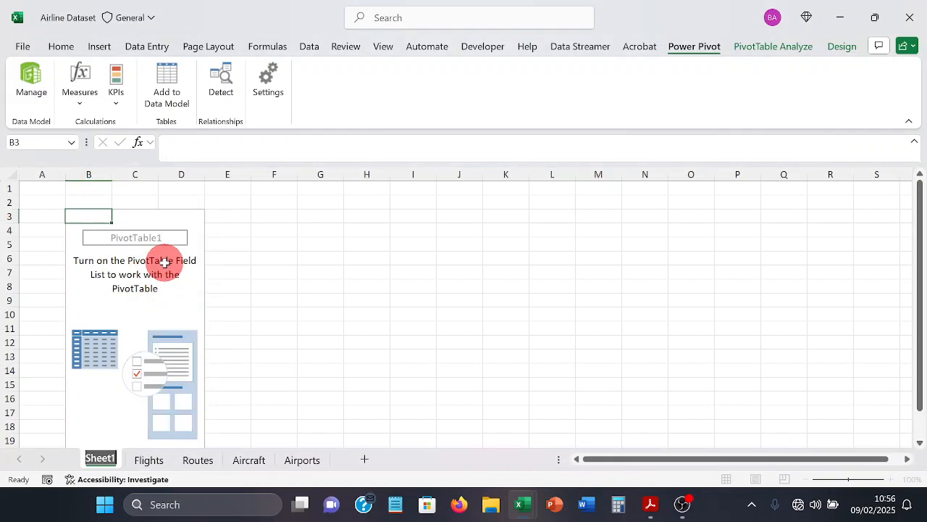
type("Bac")
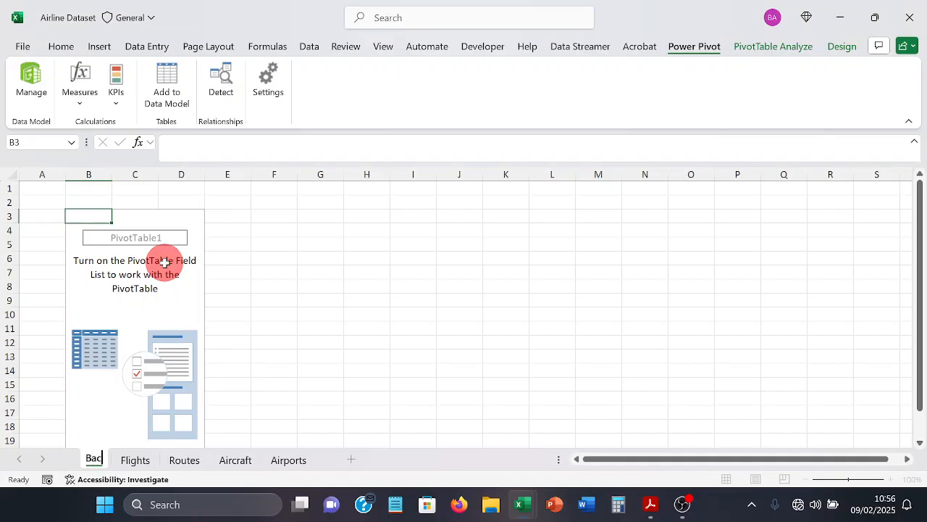
type("kend")
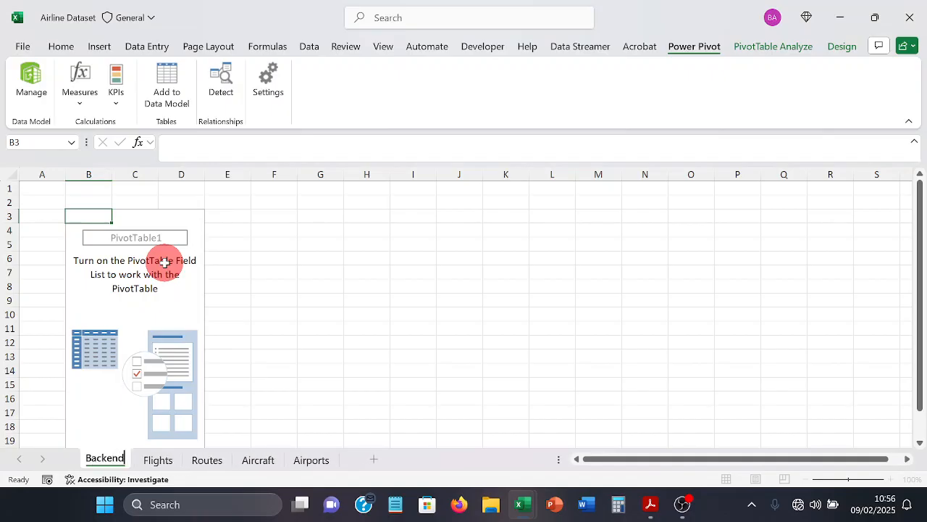
key("Return")
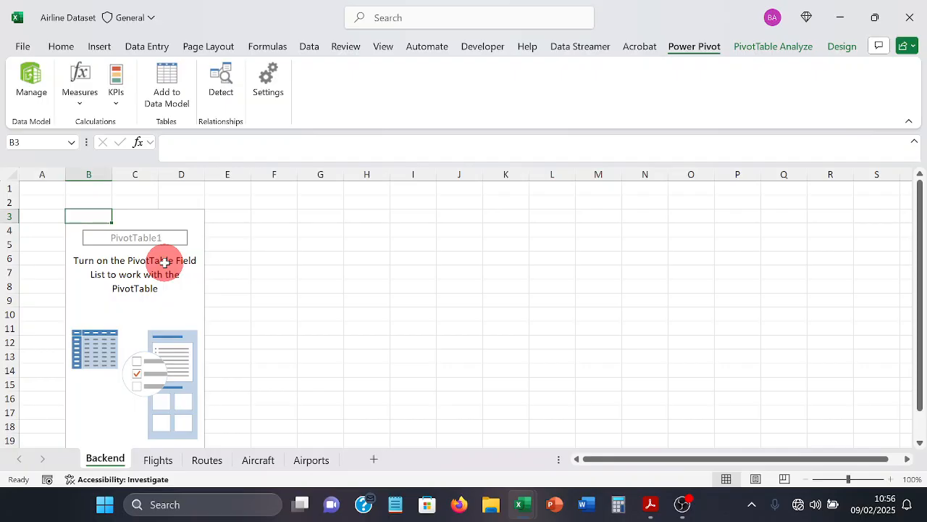
Display the field list for the empty PivotTable on the Backend sheet
left_click(124, 234)
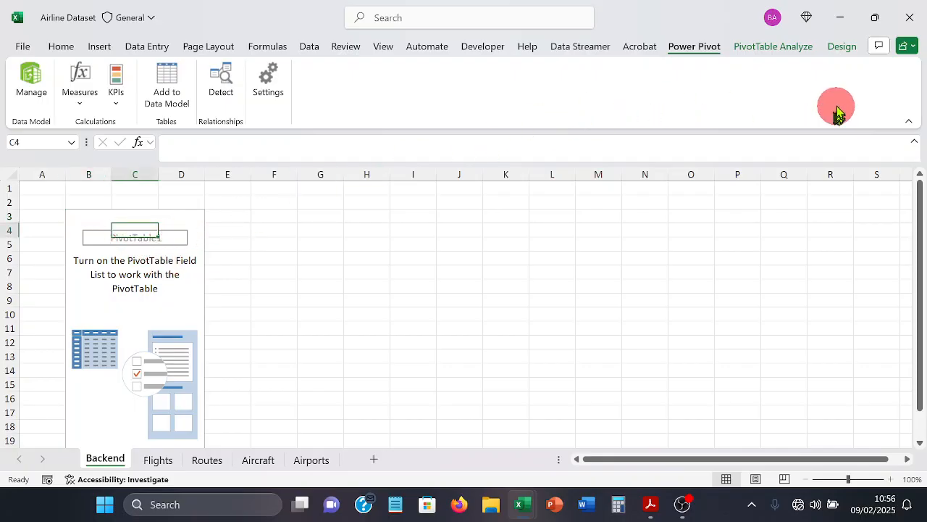
left_click(763, 53)
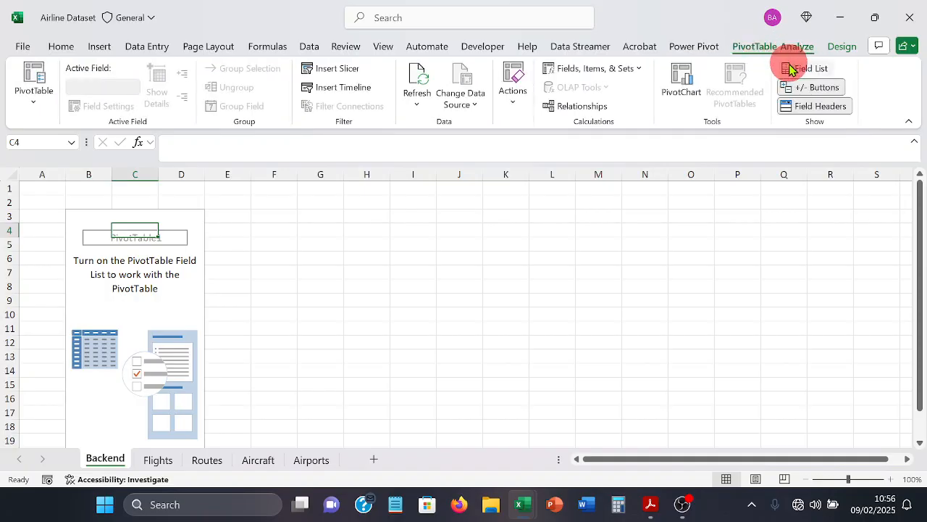
left_click(790, 67)
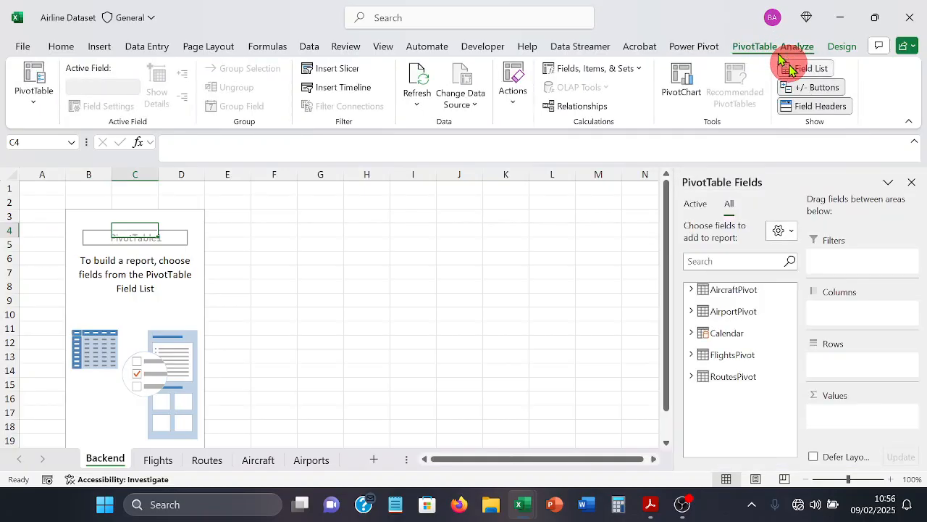
Examine the fields available in the AircraftPivot, AirportPivot and Calendar tables, collapsing each table again
left_click(690, 290)
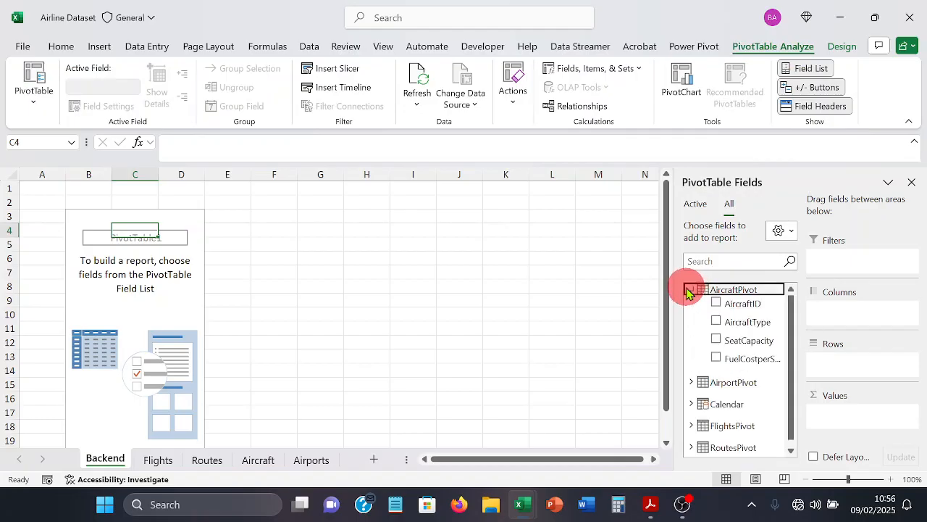
left_click(690, 290)
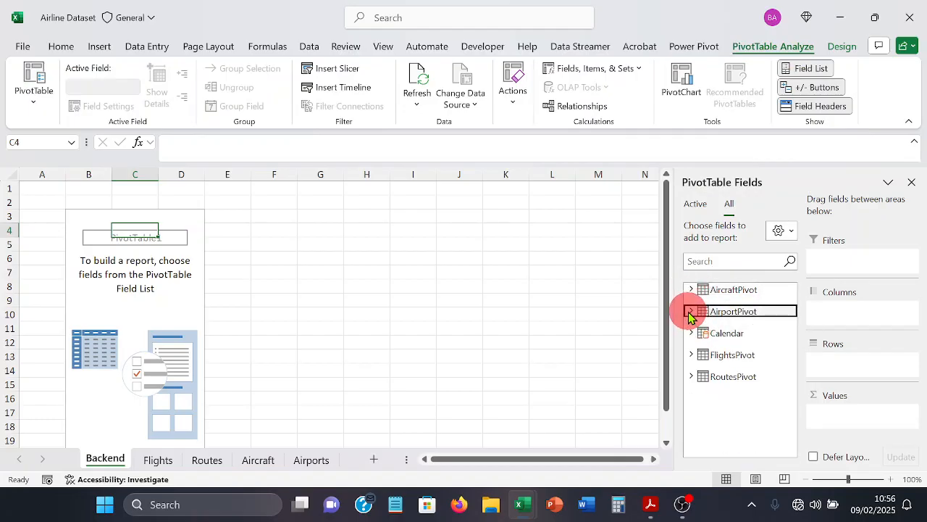
left_click(691, 312)
left_click(691, 313)
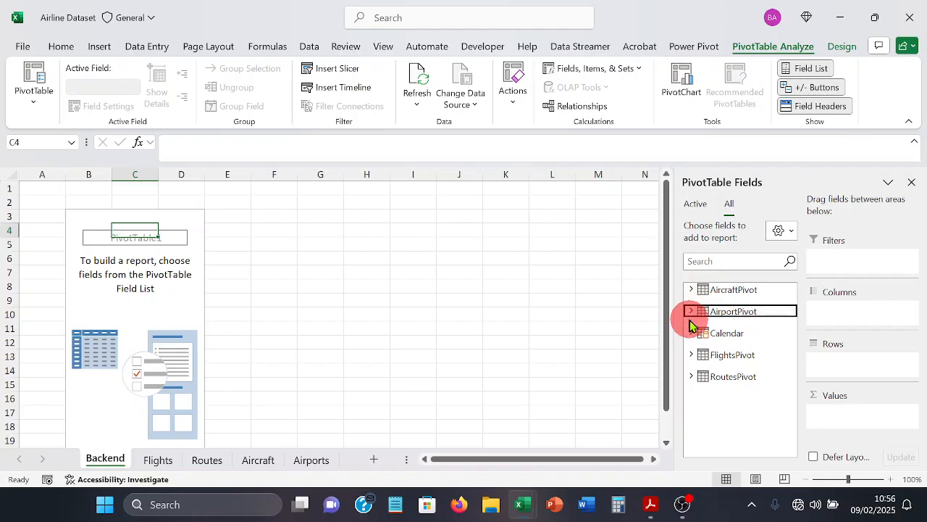
left_click(693, 336)
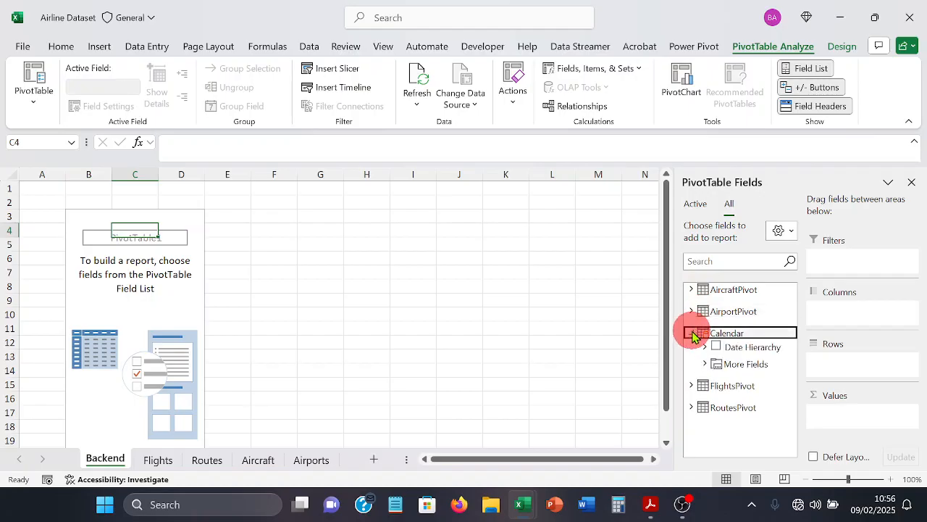
left_click(693, 336)
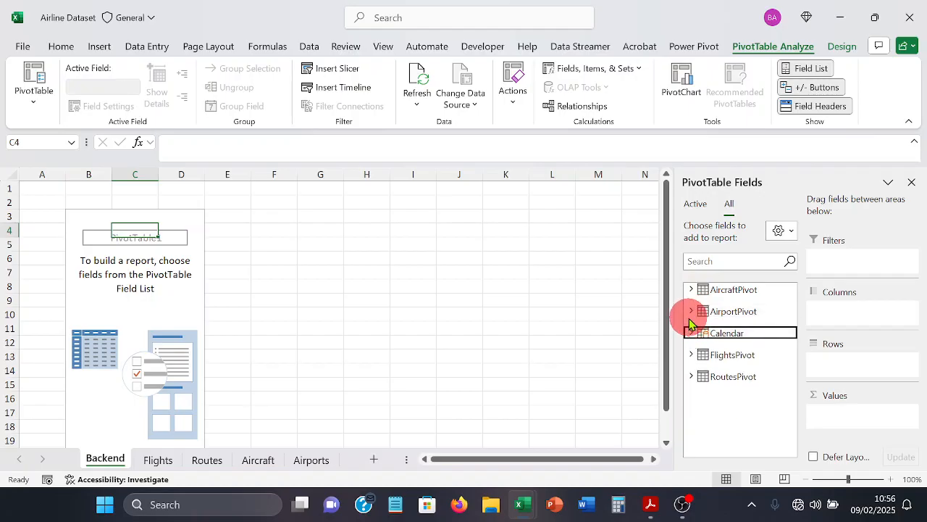